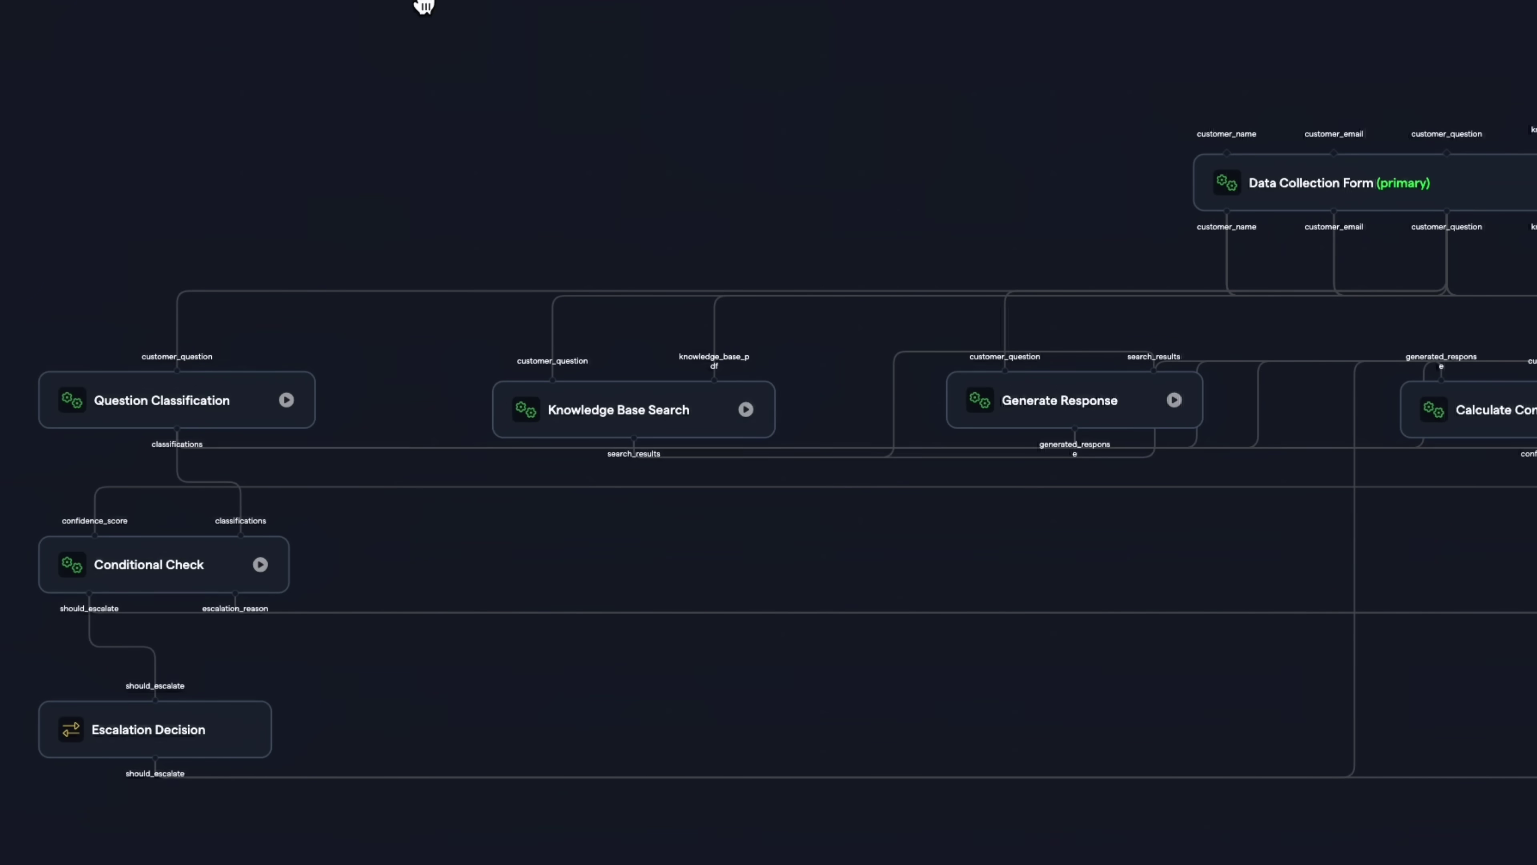
Step: Pan the workflow canvas left to reveal the Calculate Confidence Score and Add to Google Sheet nodes
drag(424, 6, 70, 2)
drag(682, 48, 3, 3)
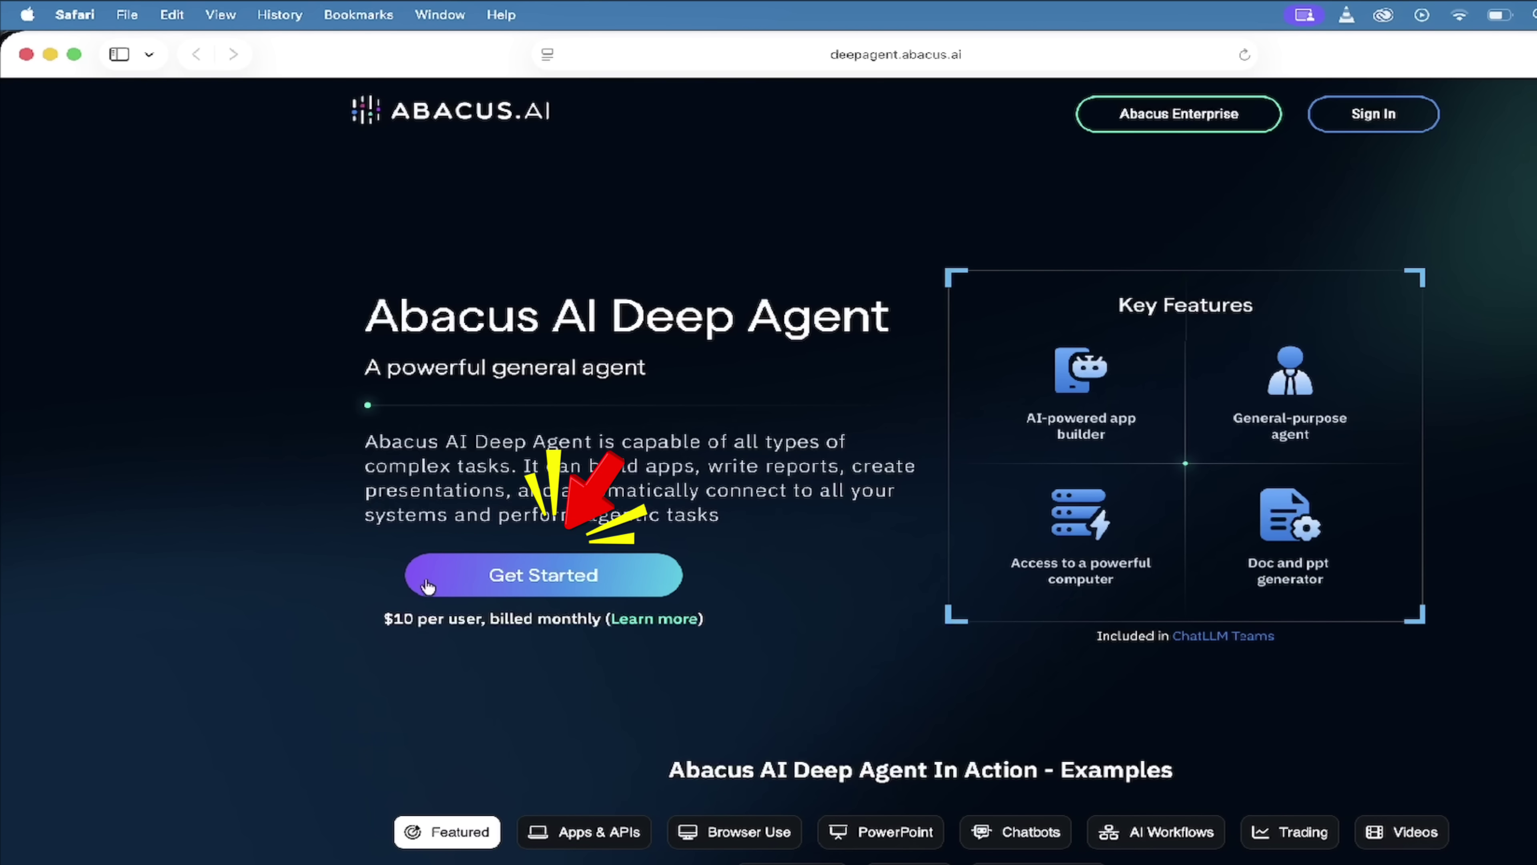
scroll(876, 504, up, 3)
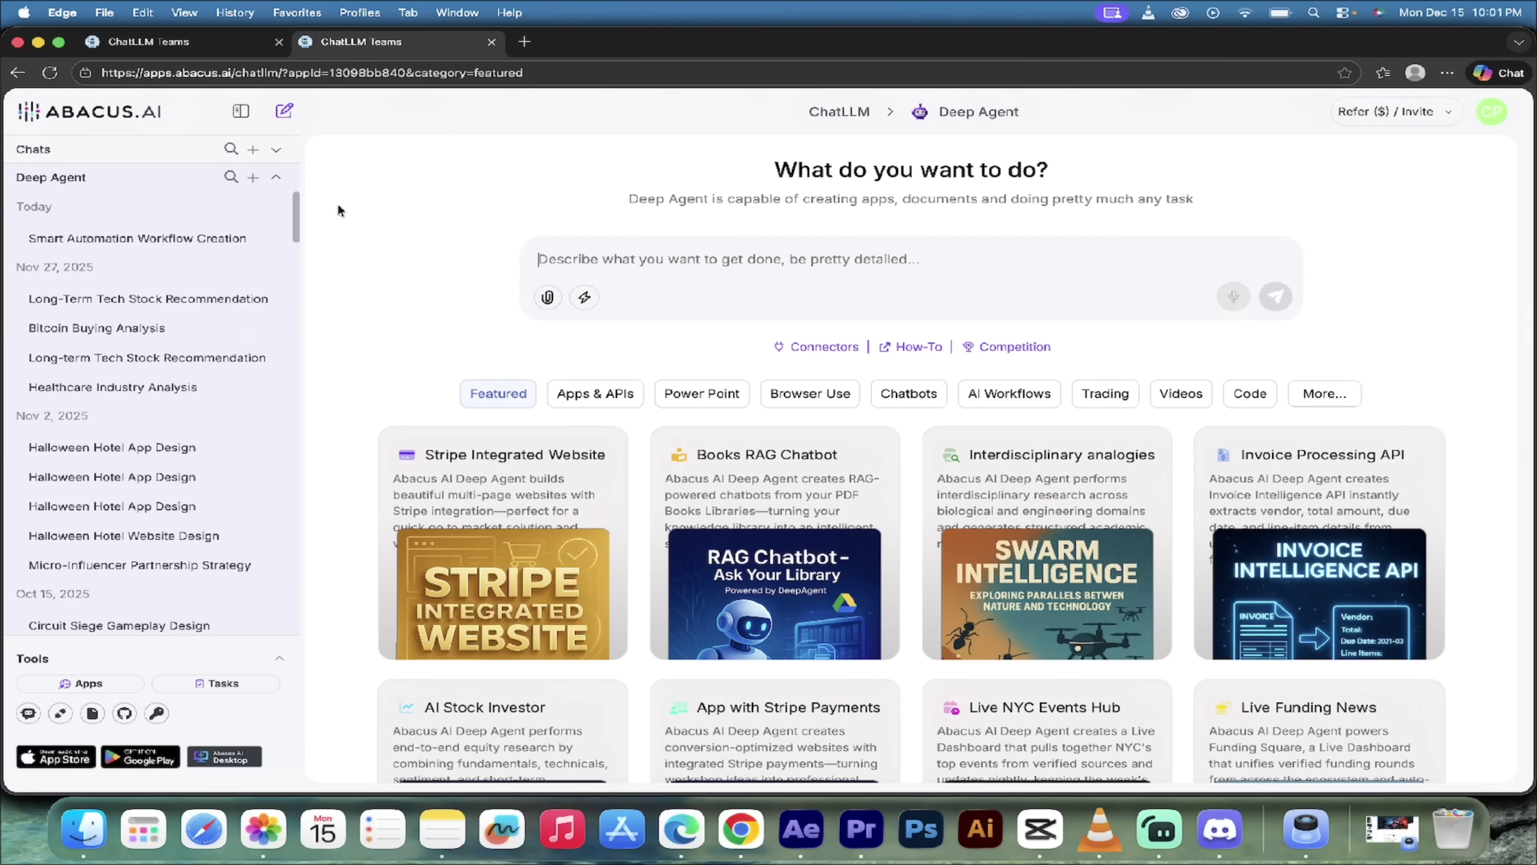
Step: Collapse the chat history sidebar and browse the featured example cards, returning to the top
click(241, 114)
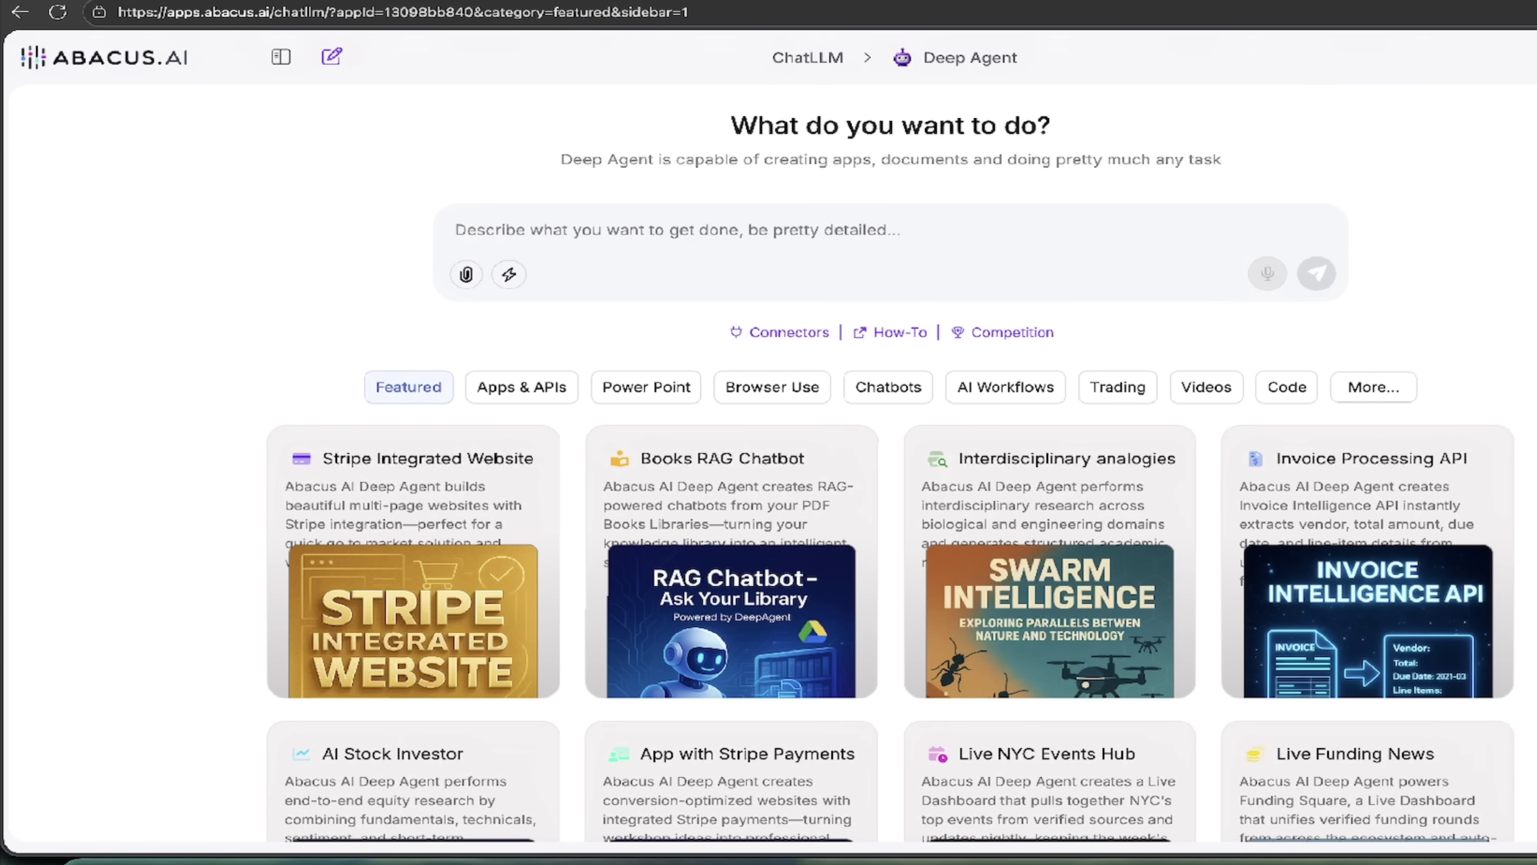
scroll(1388, 447, down, 4)
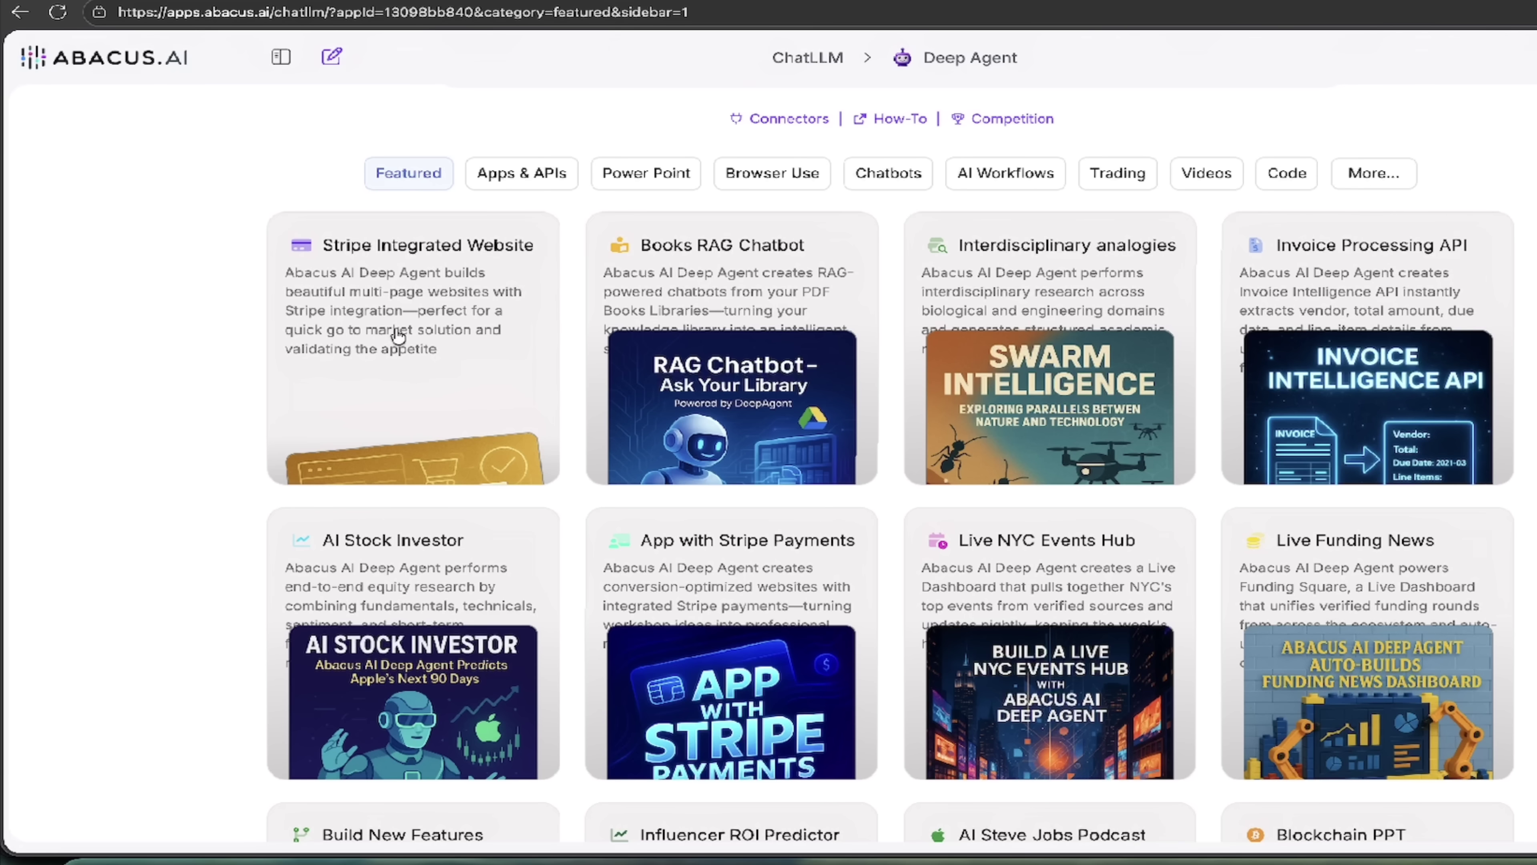
scroll(398, 335, down, 3)
scroll(436, 386, up, 3)
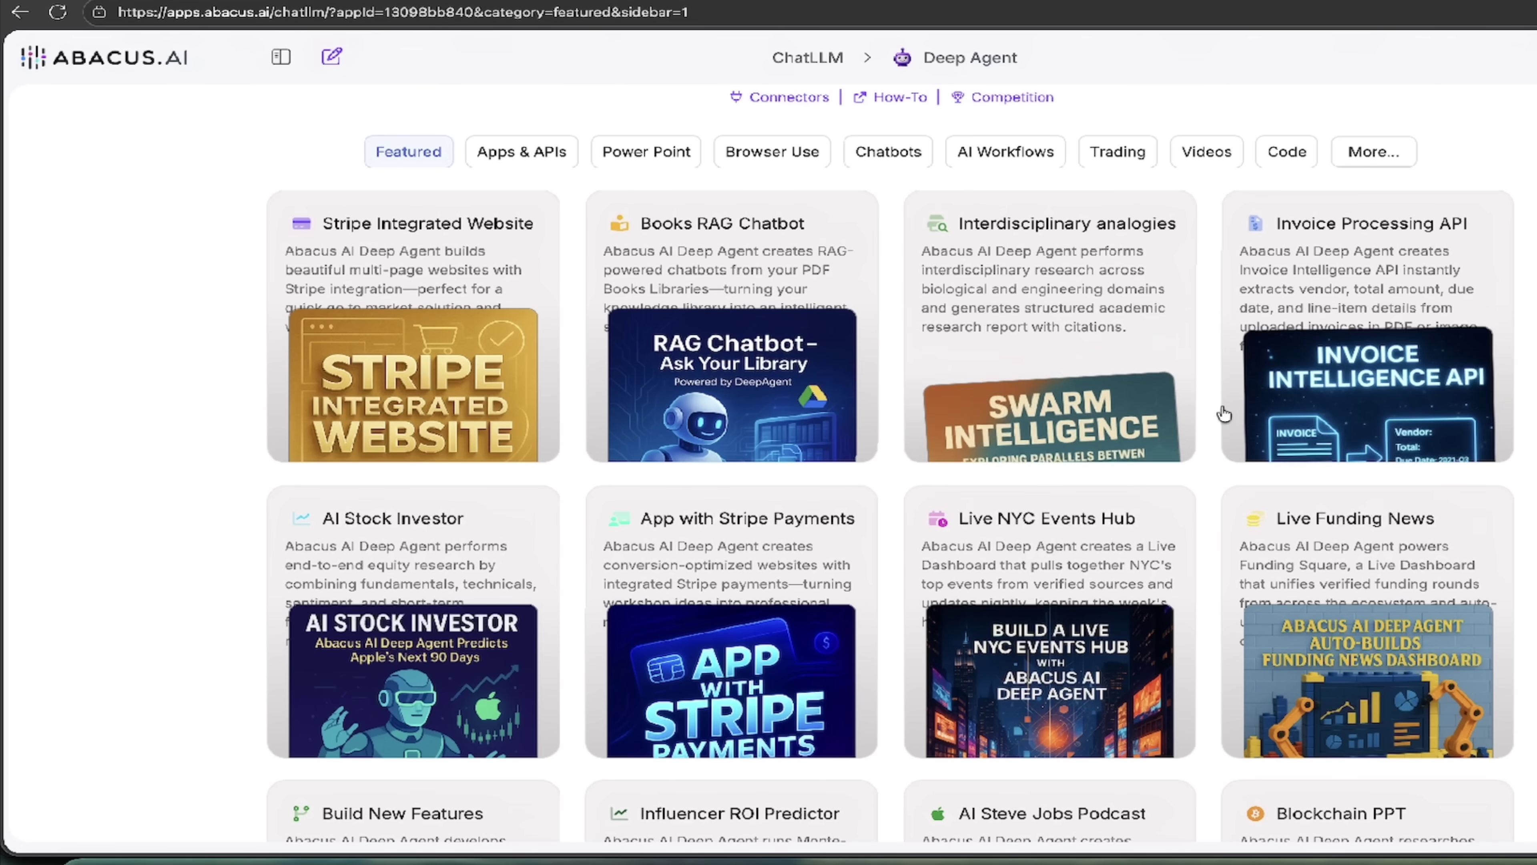
scroll(891, 463, down, 5)
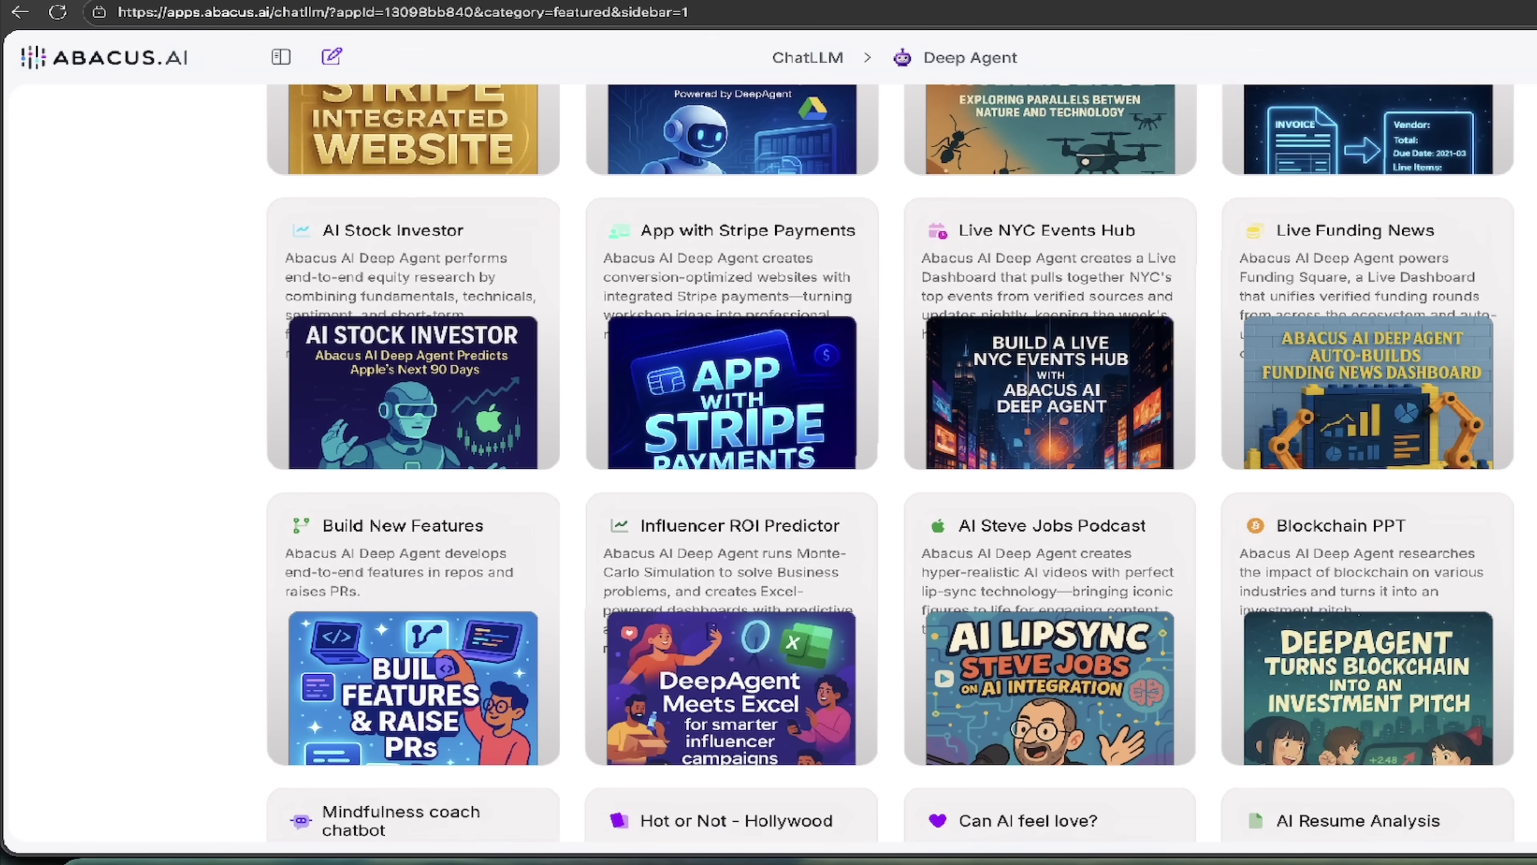
scroll(890, 463, down, 4)
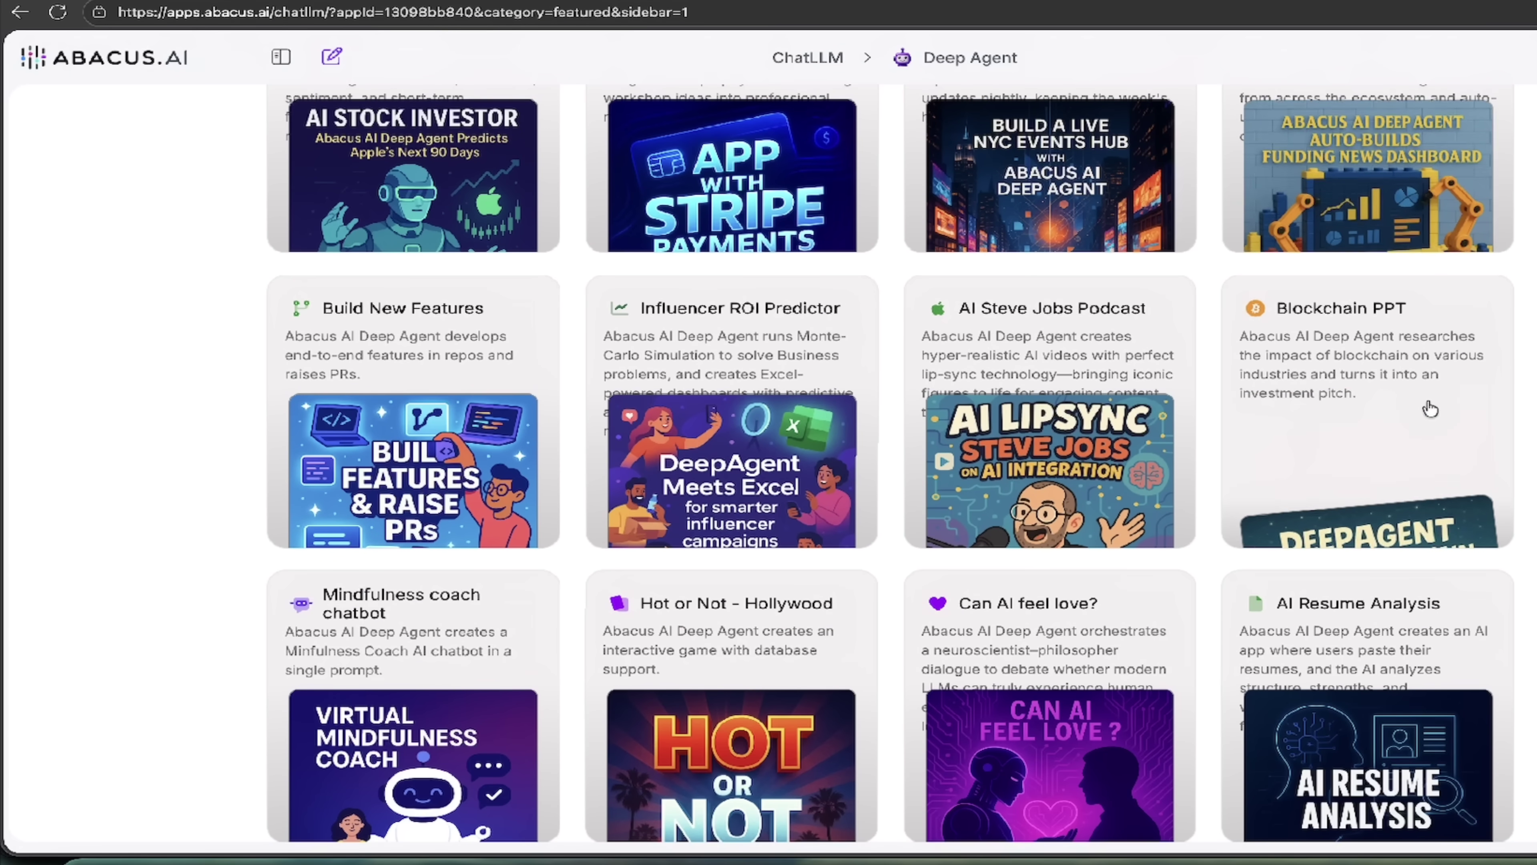
scroll(1022, 399, down, 6)
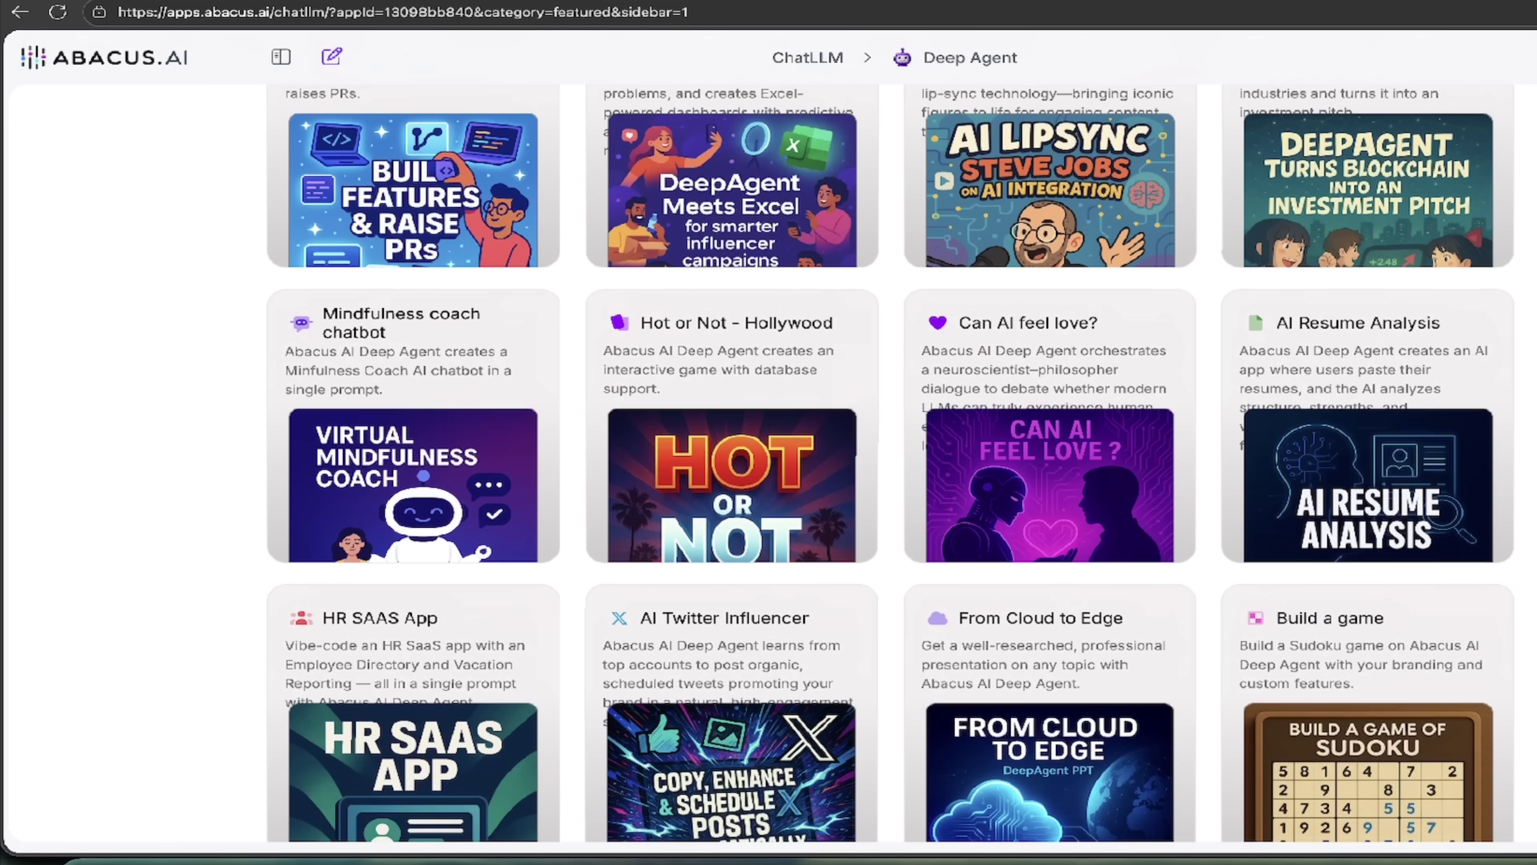
scroll(1021, 399, up, 15)
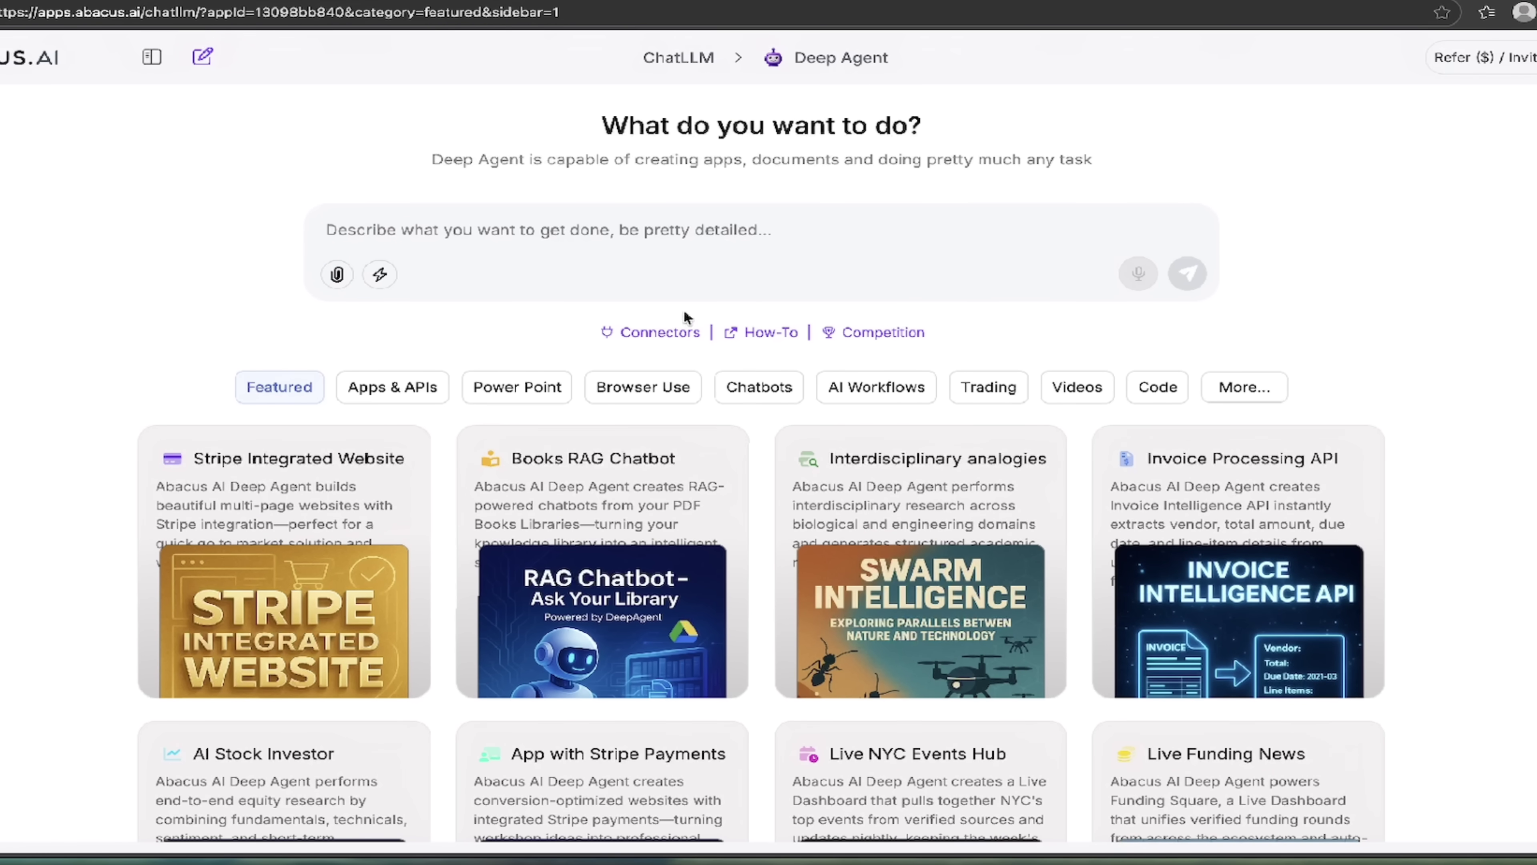
Step: Paste the multi-step customer-support workflow description into the Deep Agent prompt box
click(474, 233)
text(Create a workflow in separate steps. First step collects customer name, email, and question. Second step takes the question and classifies it as technical for error or bug mentions, billing for payment mentions, general for everything else, or urgent for words like "urgent," "asap," "emergency." Third step takes the question and searches the knowledge base PDF. Fourth step takes the search results and generates a friendly numbered response. Fifth step takes the response and calculates confidence score. Sixth step checks if confidence is below 70 percent or if it's urgent. If yes, seventh step adds a row to new Google Sheet with details and eighth step sends email to appropriate team - tech for technical, accounts for billing, support for general. Final step displays the response.)
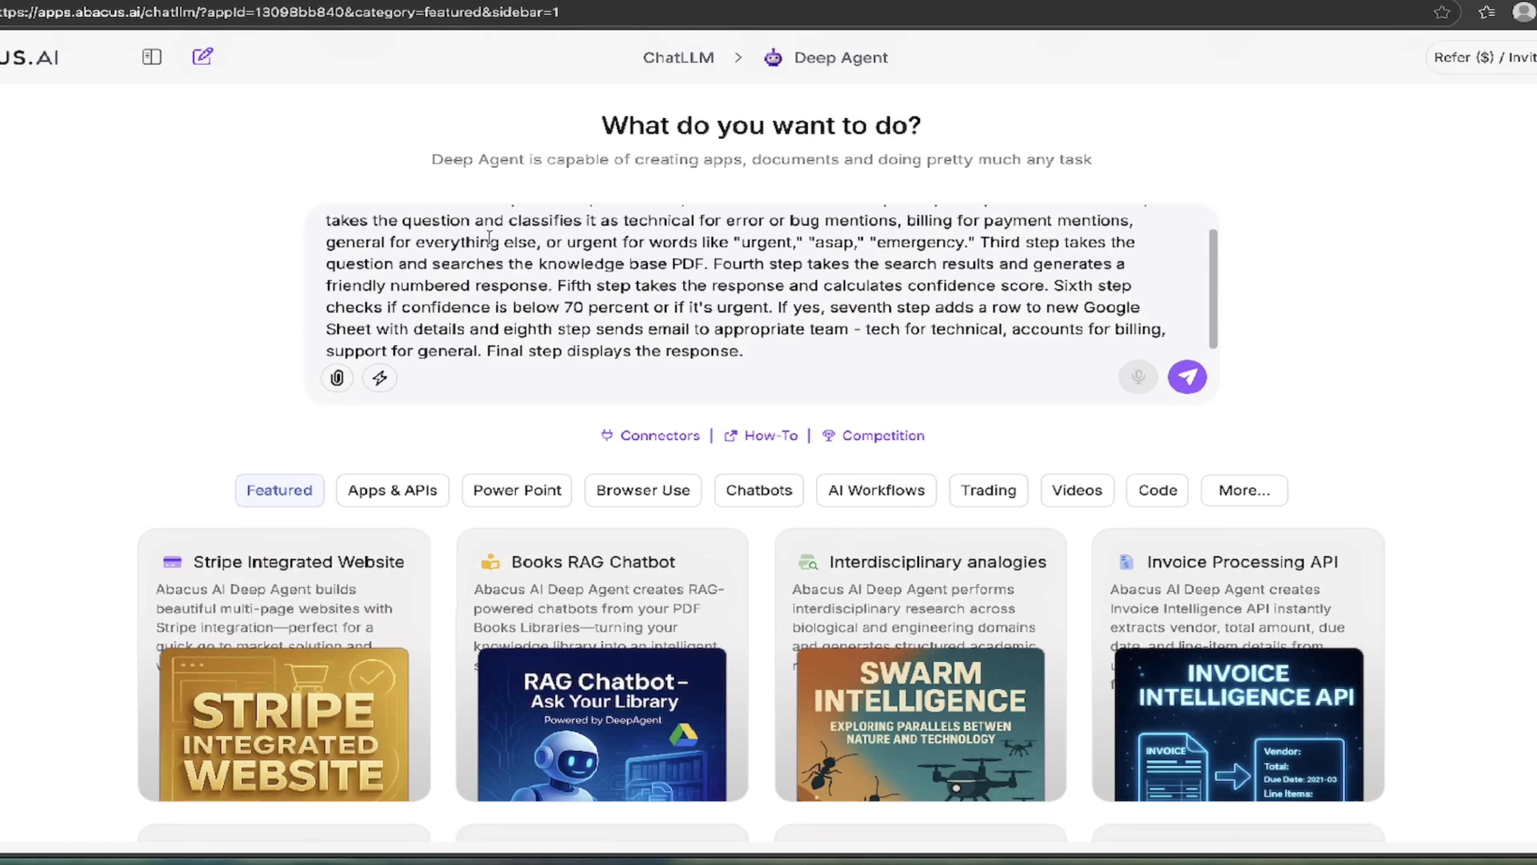
scroll(489, 237, up, 2)
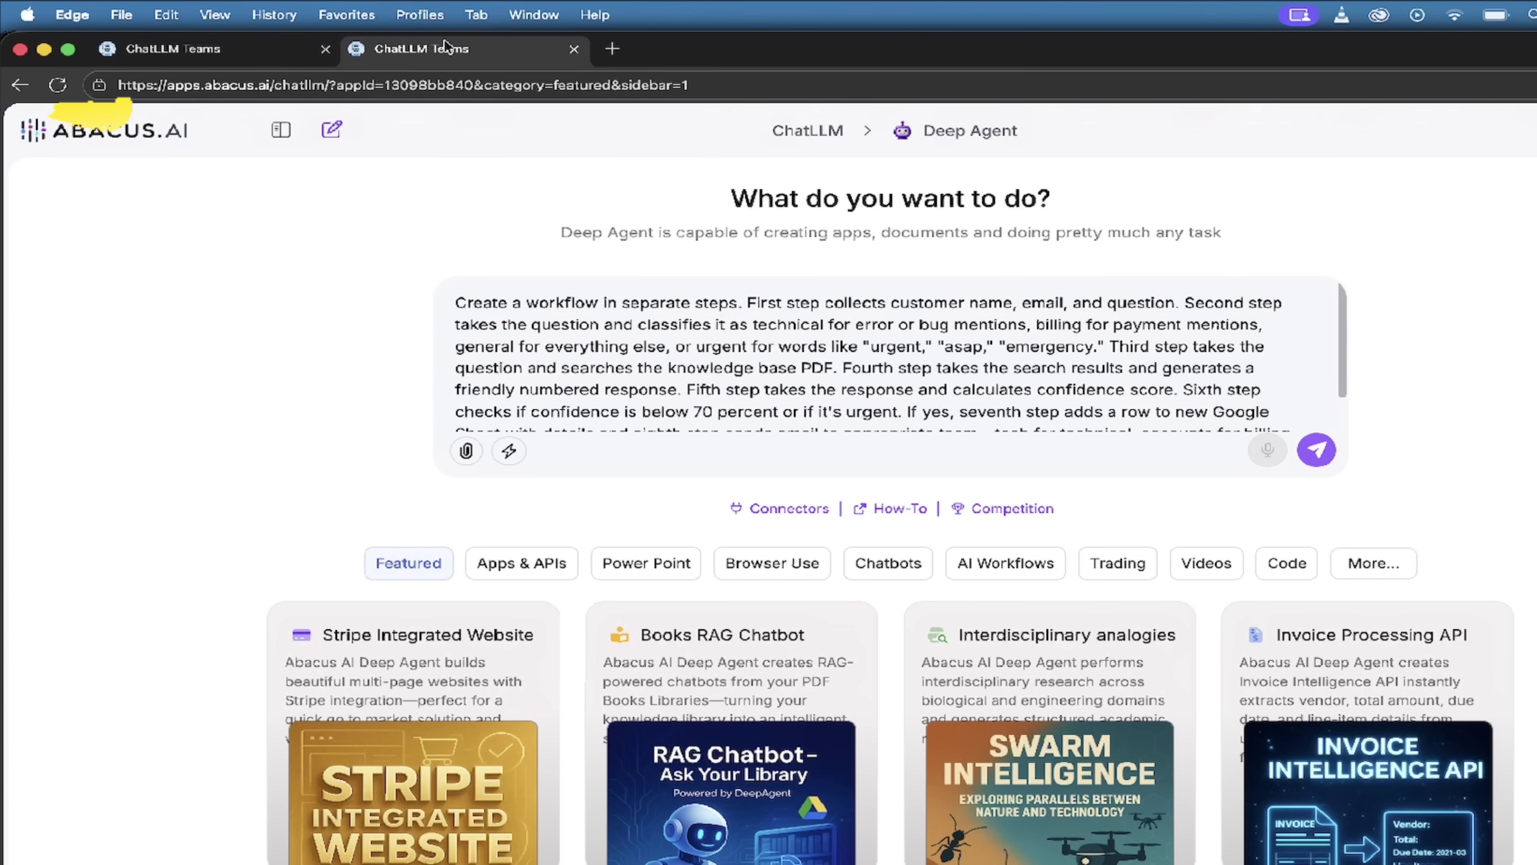
click(203, 51)
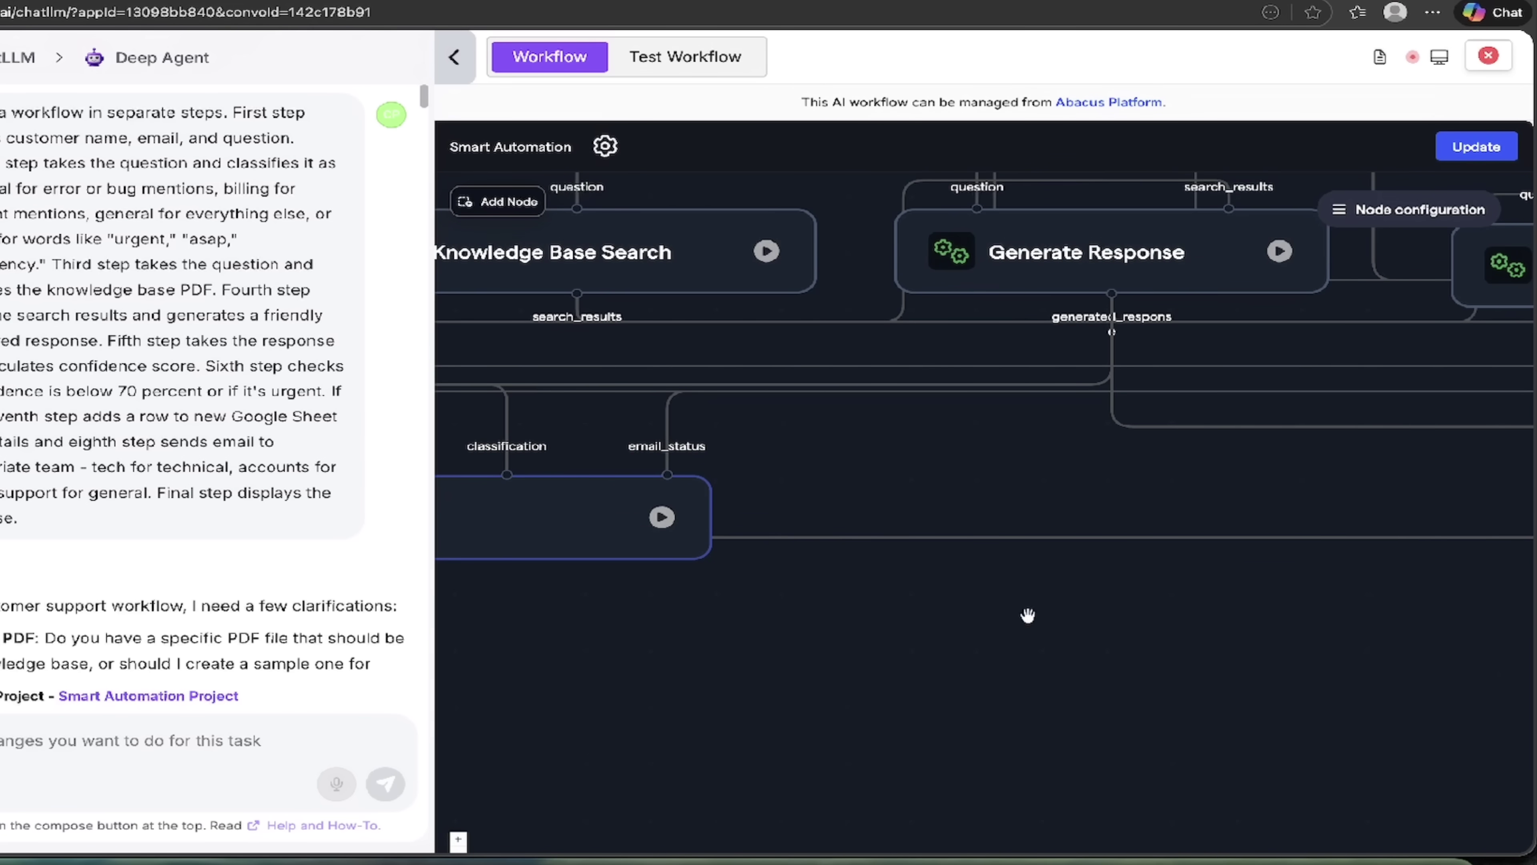
drag(1028, 616, 669, 725)
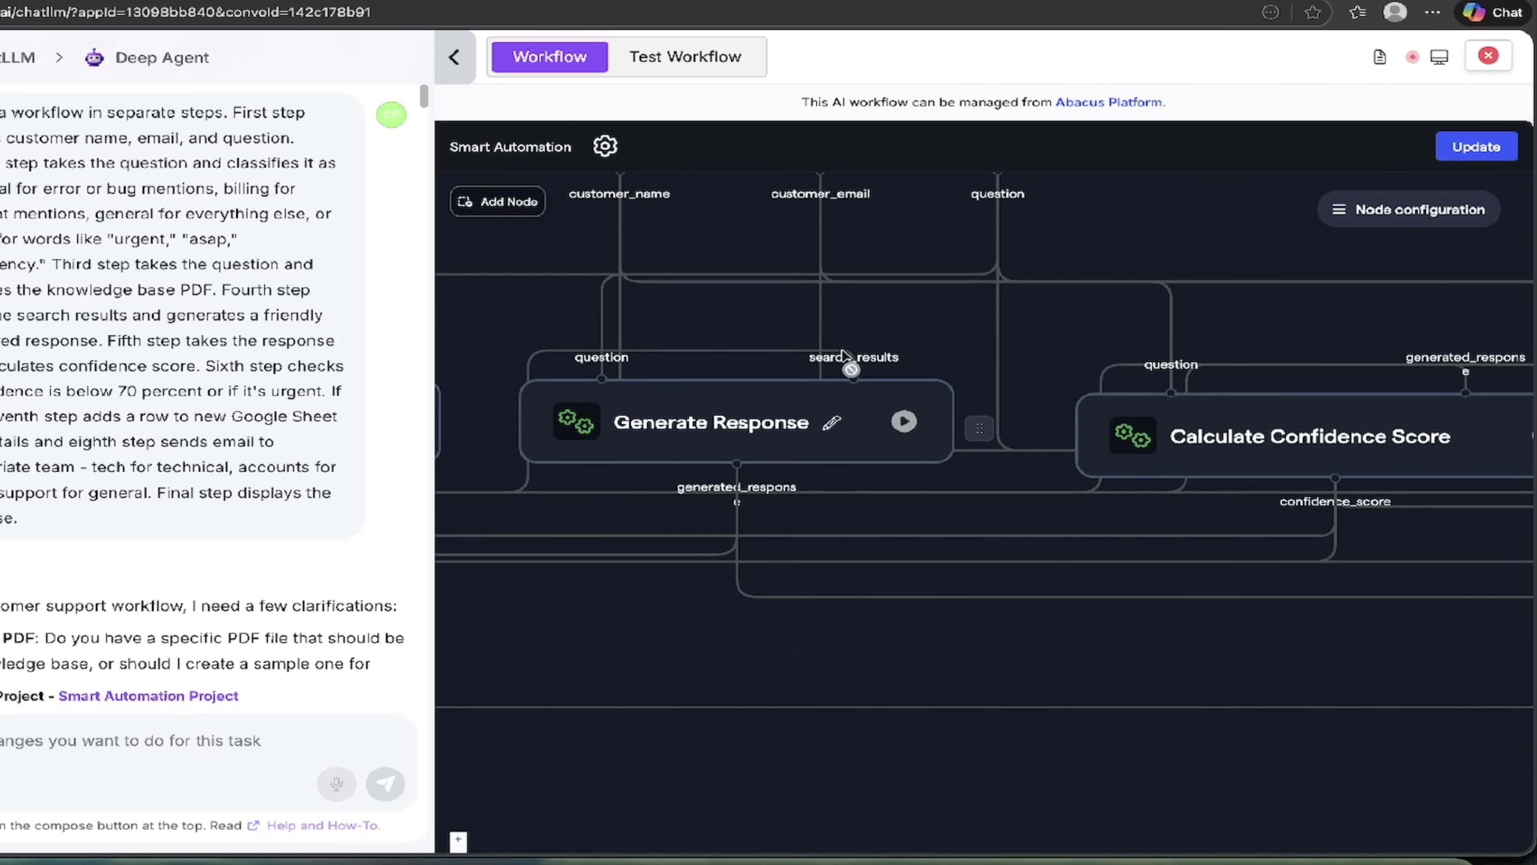
drag(1118, 232, 1083, 266)
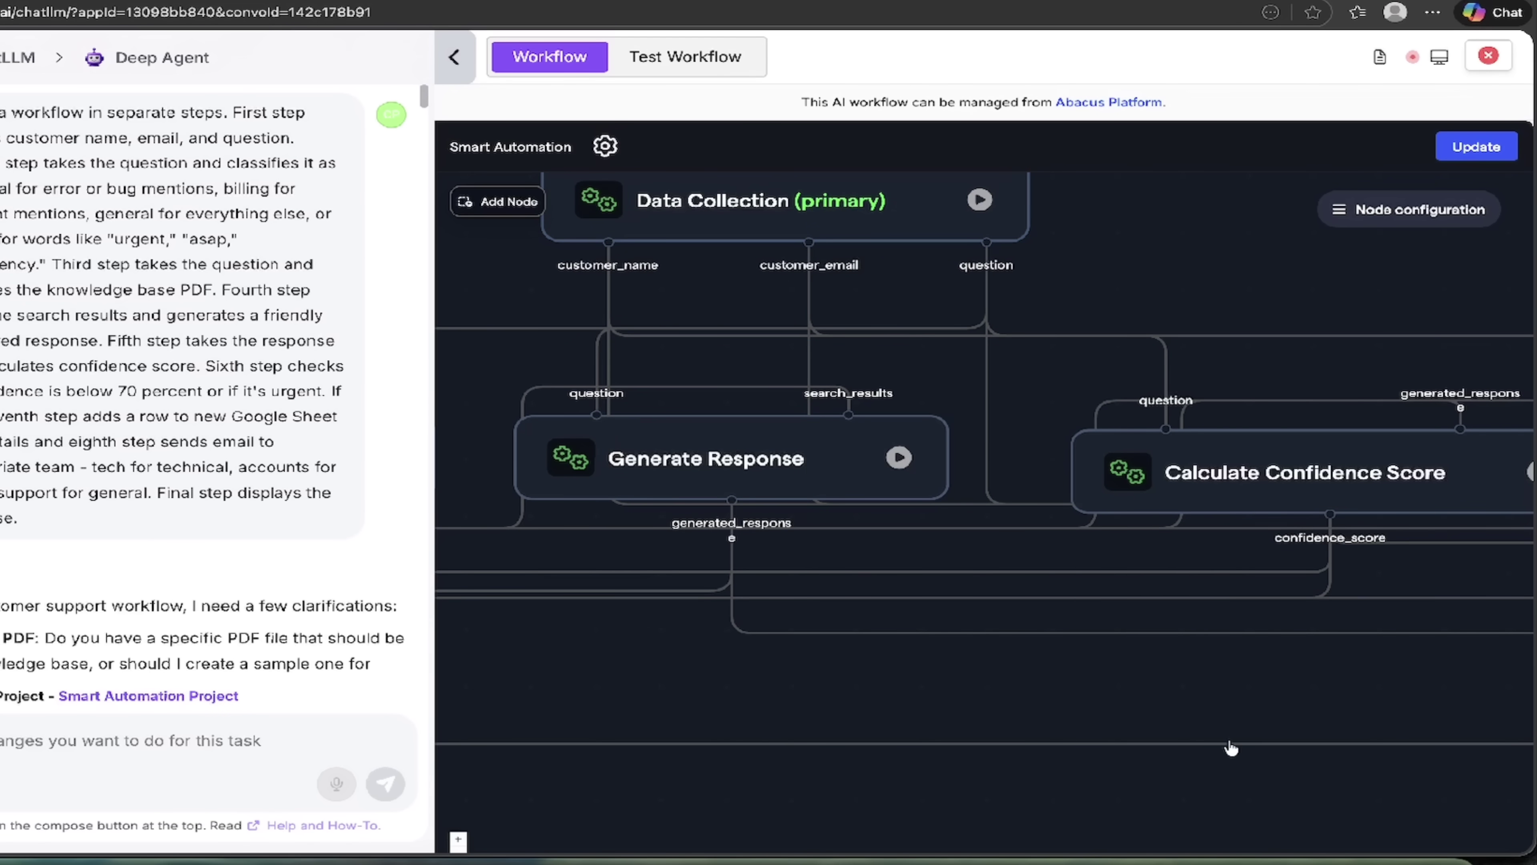
scroll(1115, 796, right, 3)
scroll(1115, 618, down, 5)
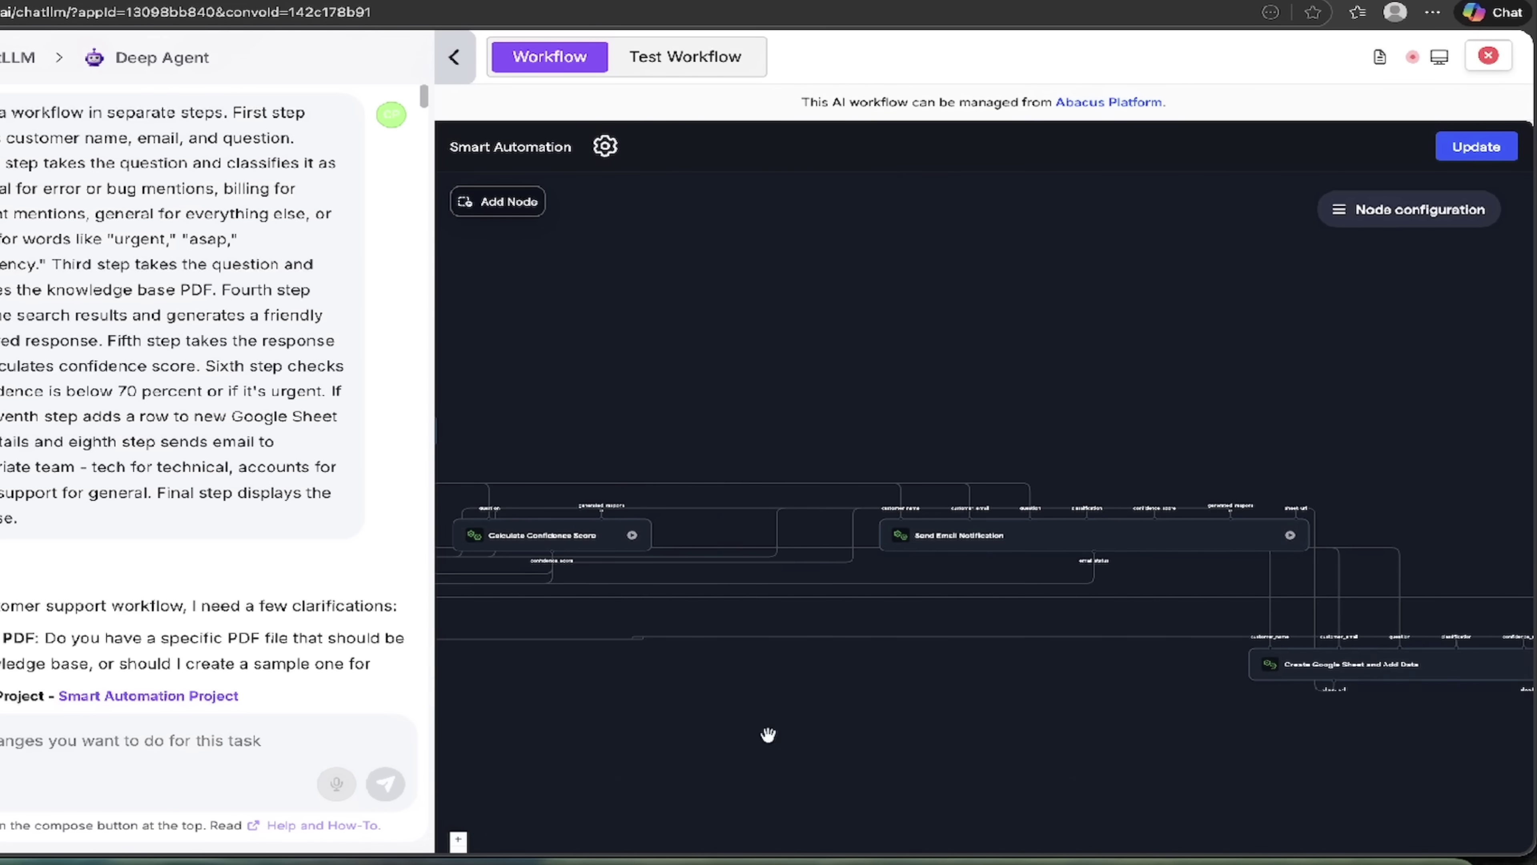
drag(1016, 725, 600, 676)
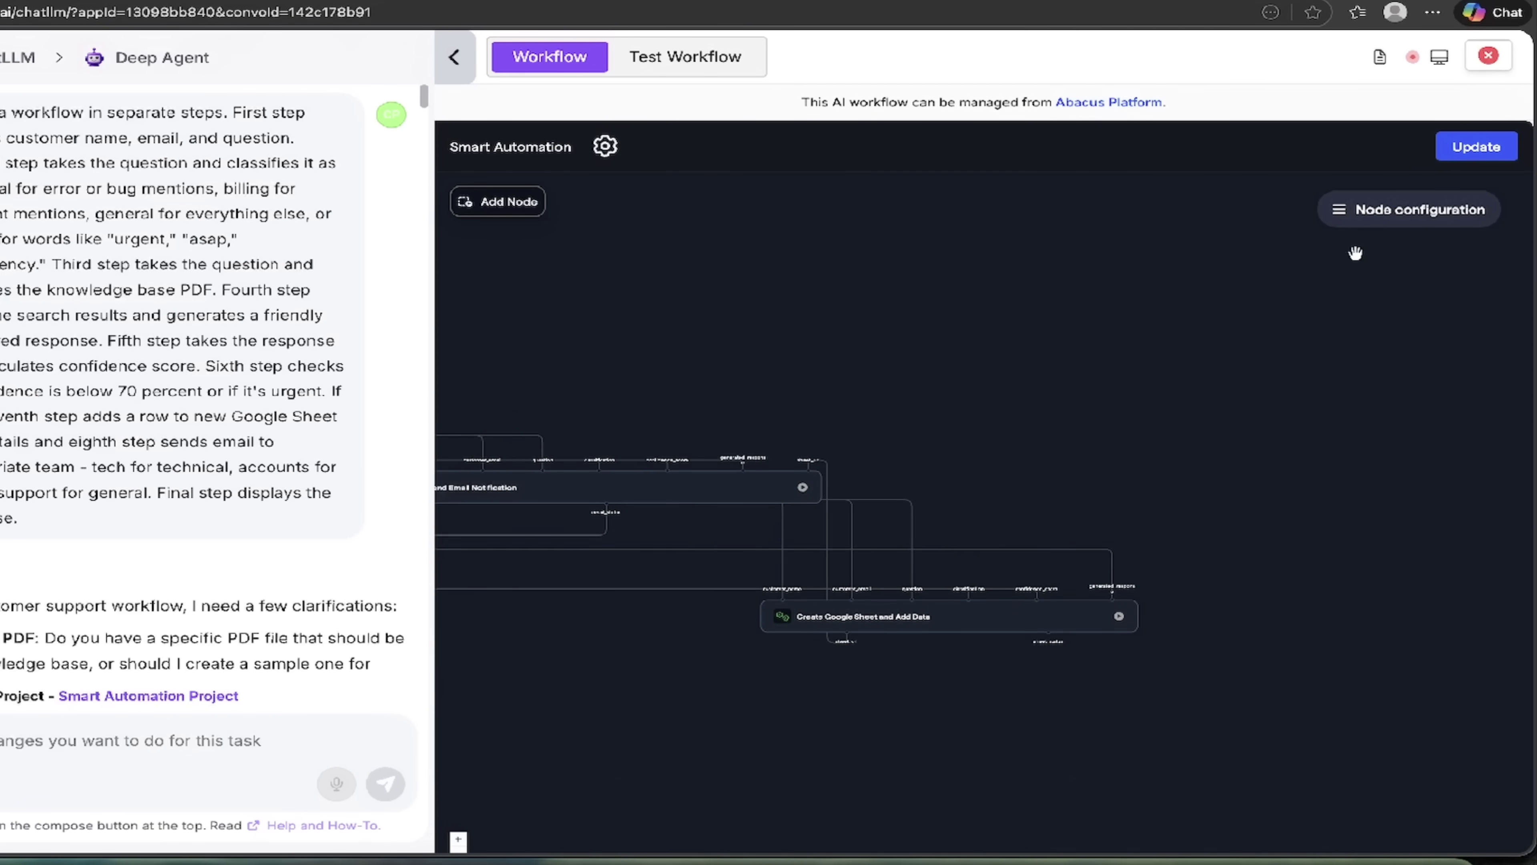
click(1362, 210)
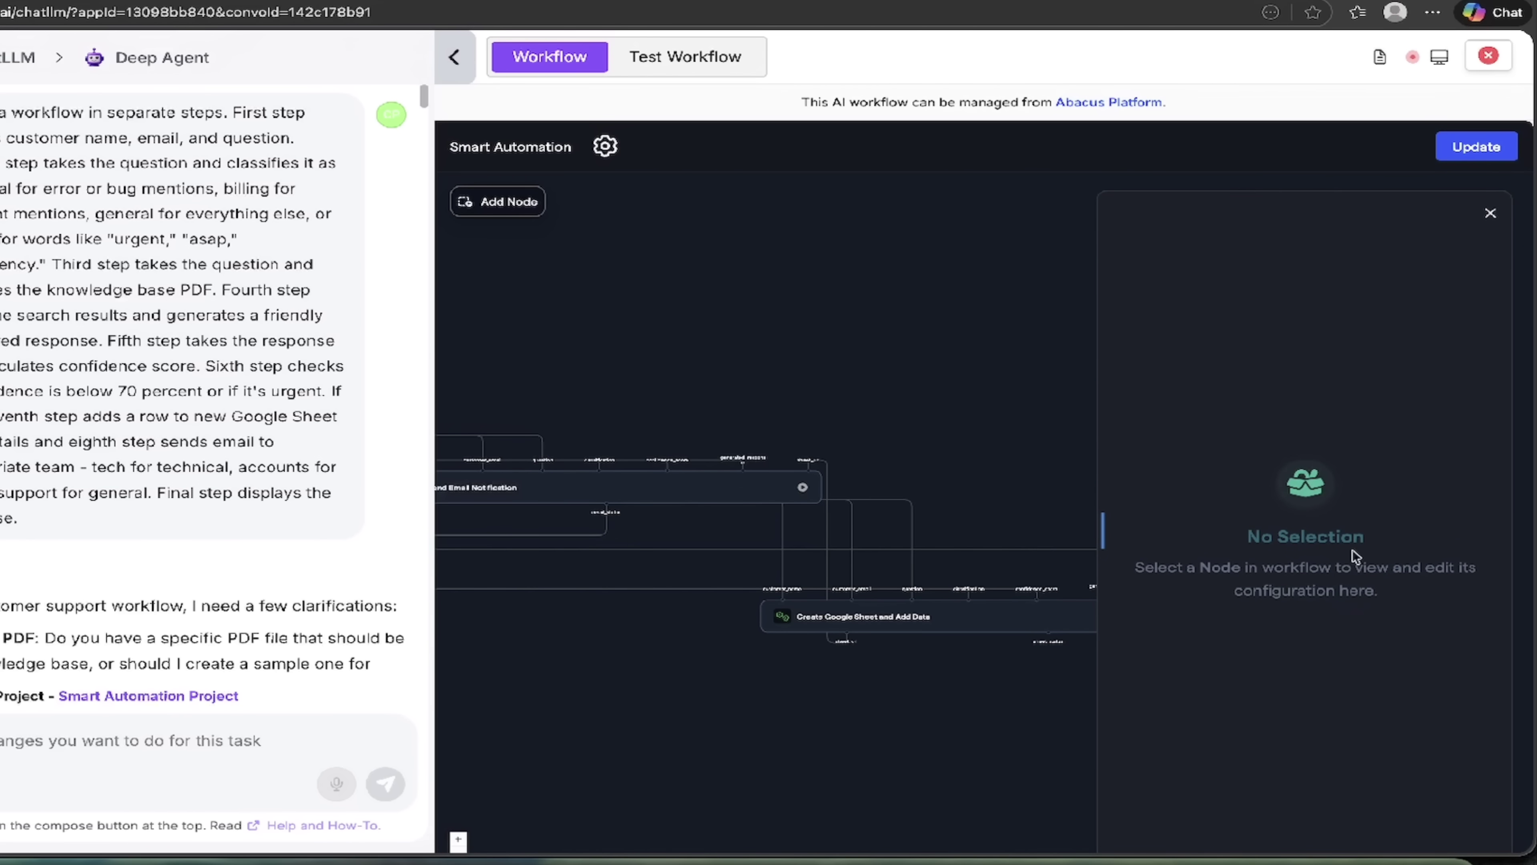
click(1485, 213)
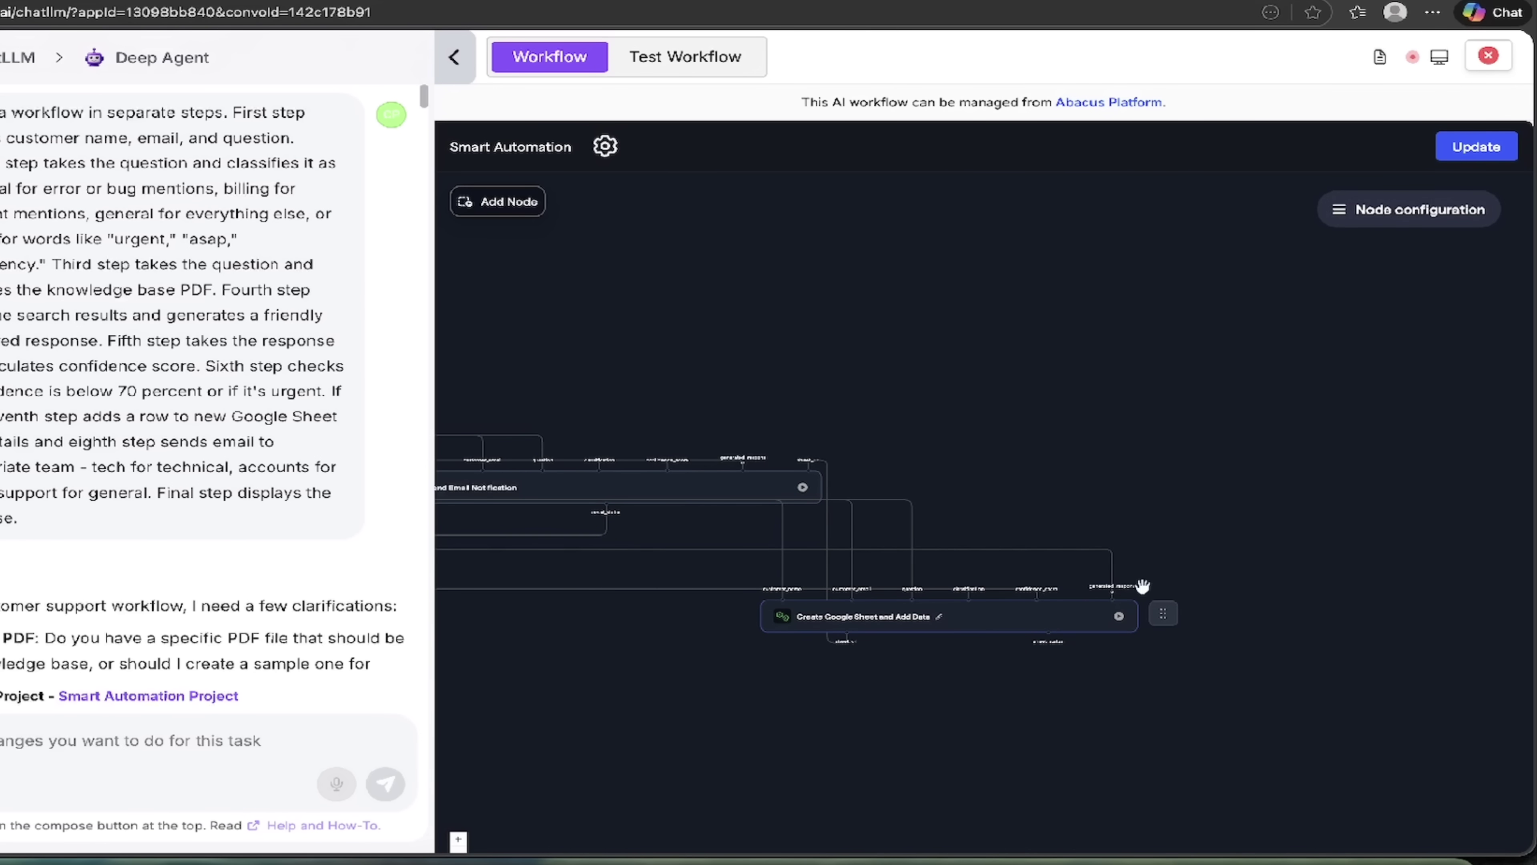
click(1407, 209)
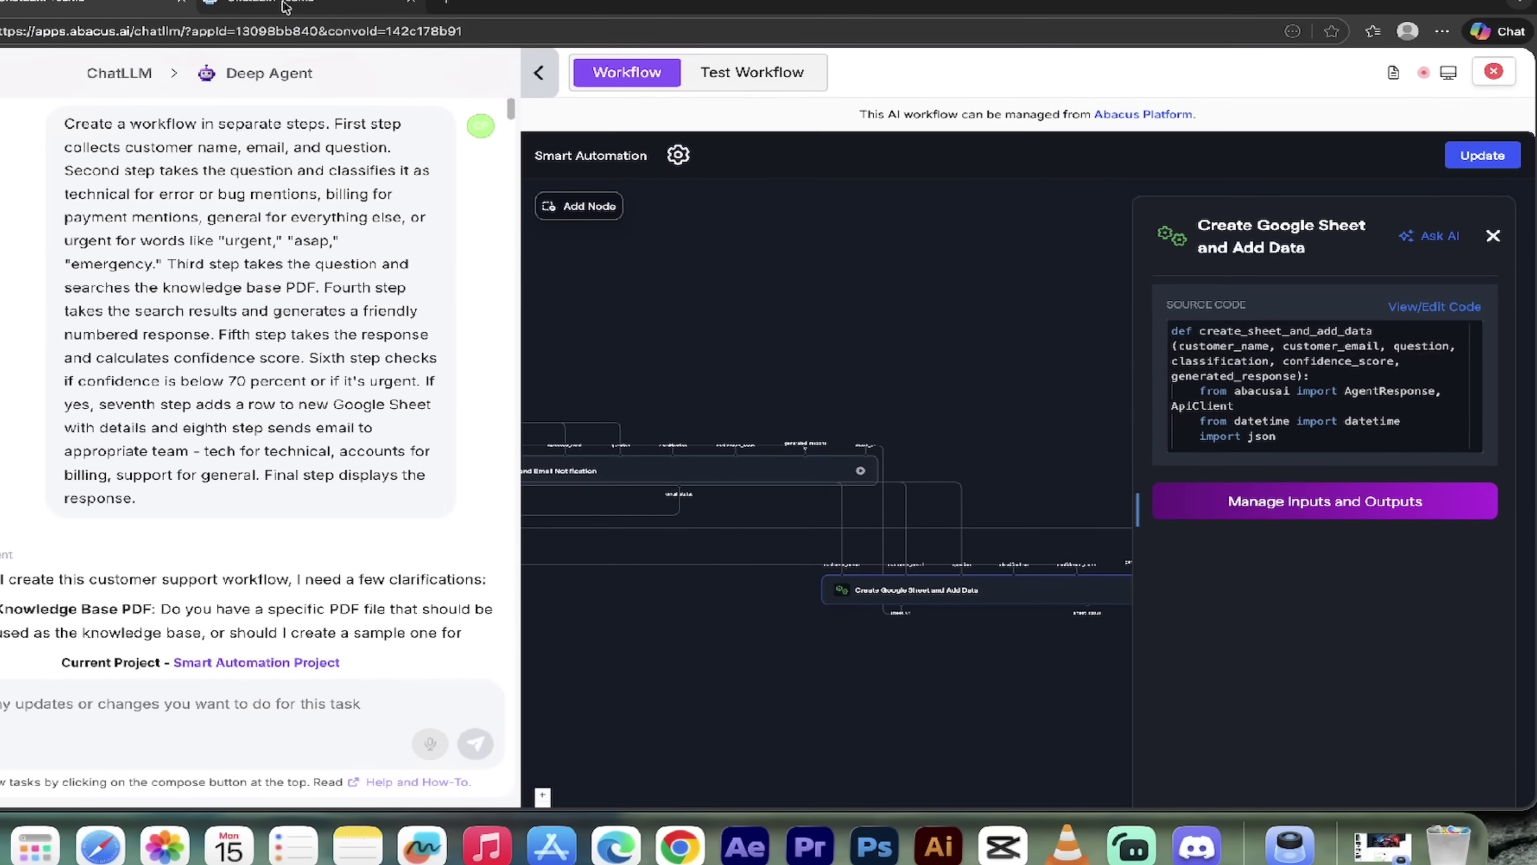
click(372, 43)
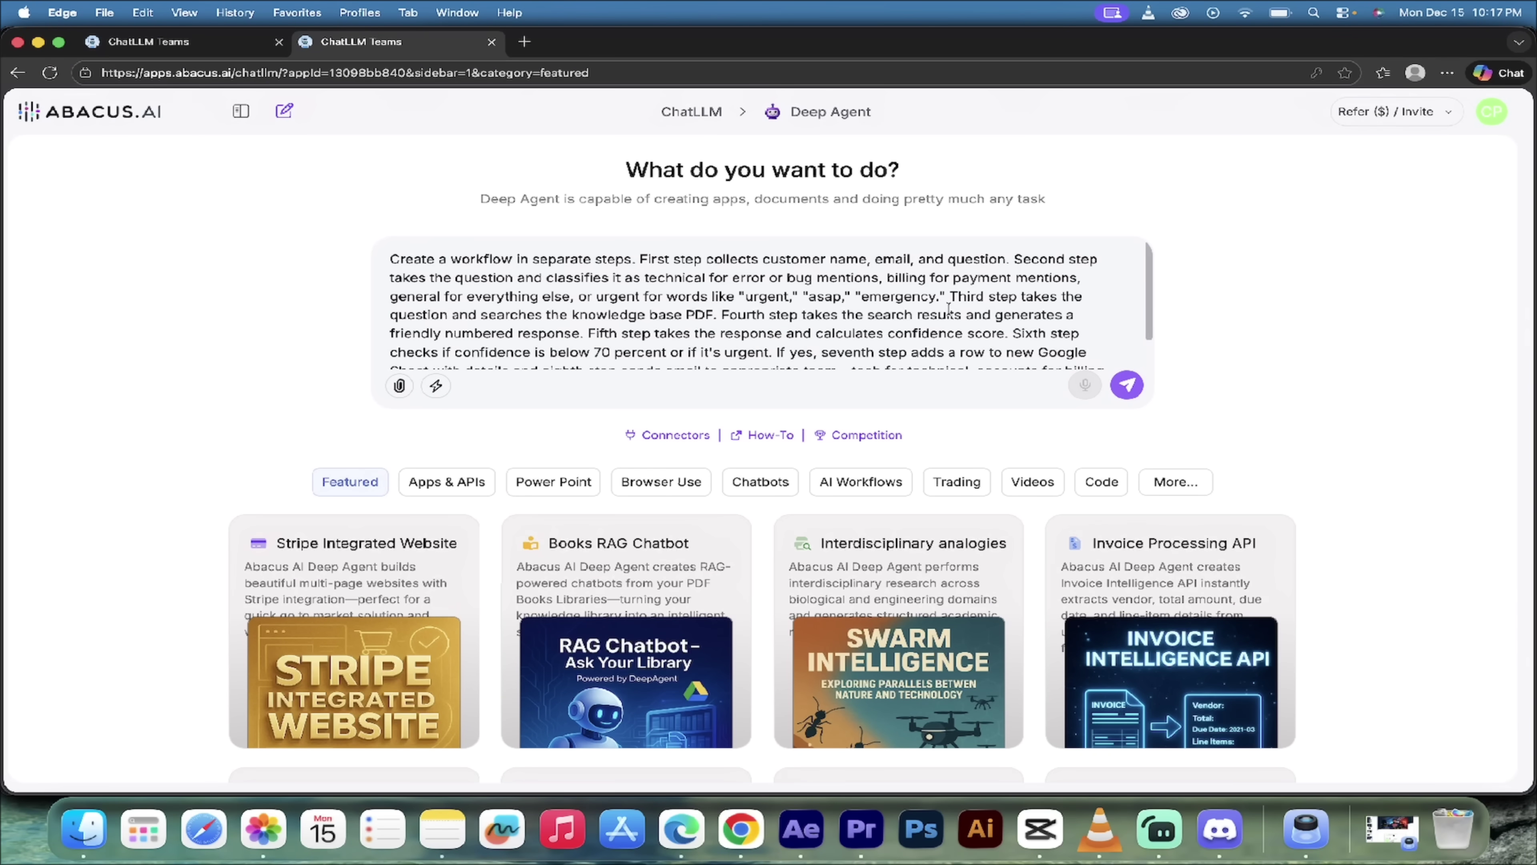
Step: Send the customer-support workflow request to Deep Agent
click(1128, 388)
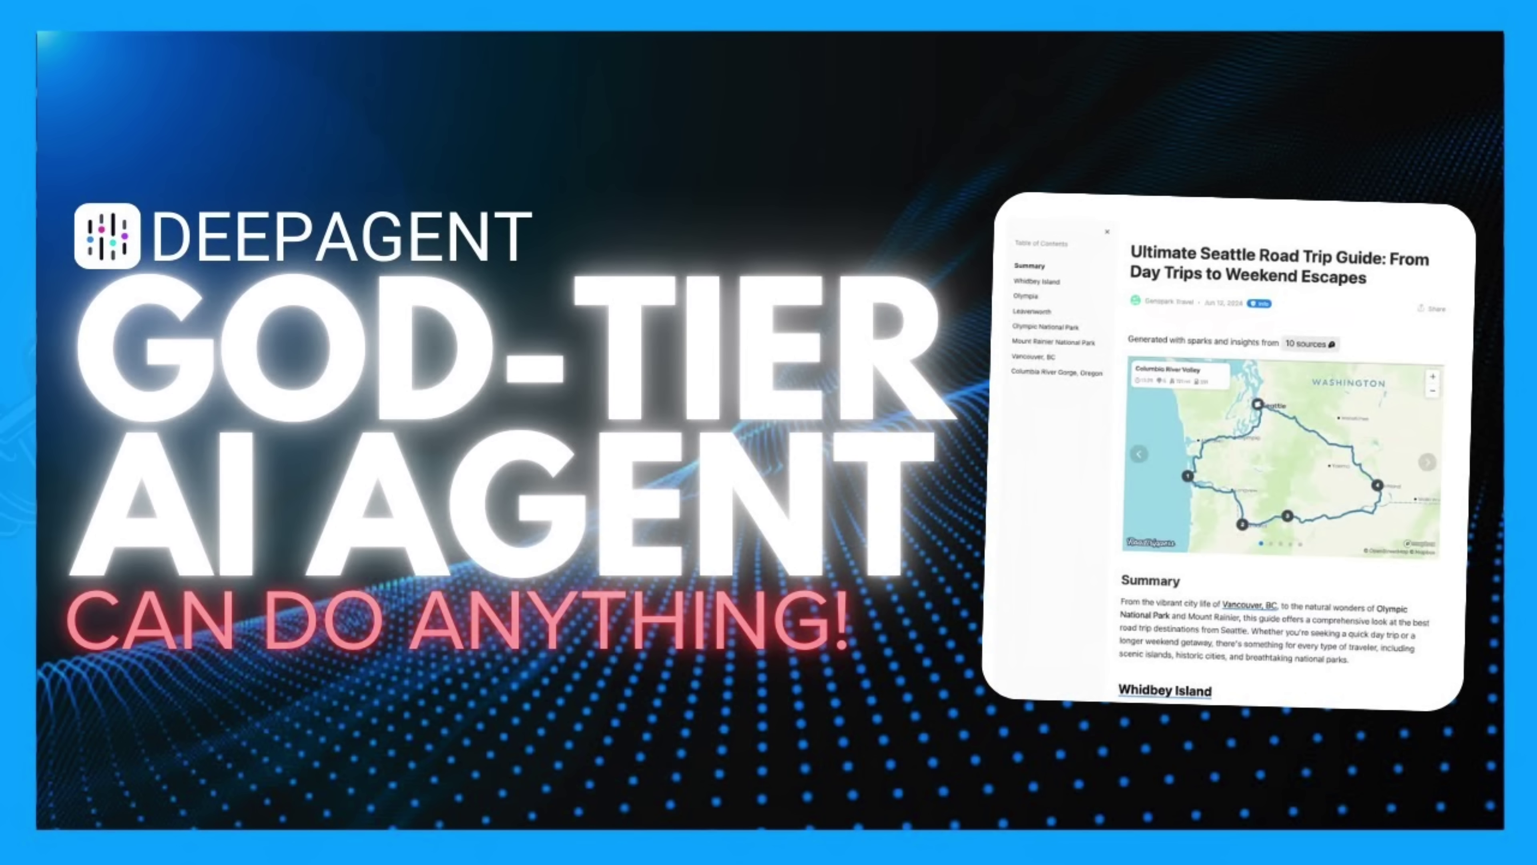
Step: Submit the uploaded invoice in the converter app for data extraction
scroll(496, 336, down, 10)
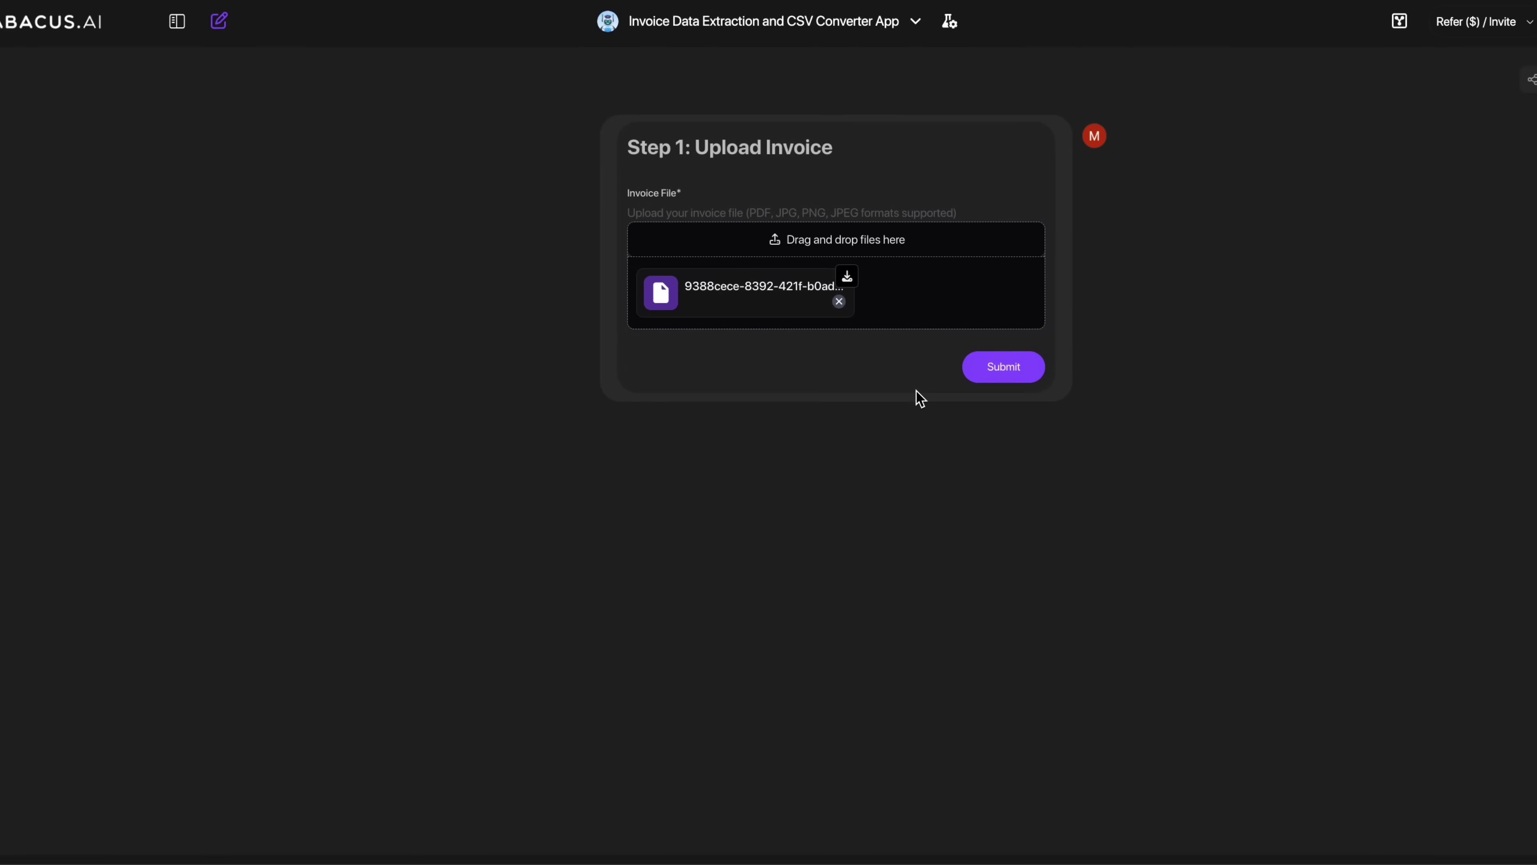
click(1001, 364)
scroll(309, 479, down, 5)
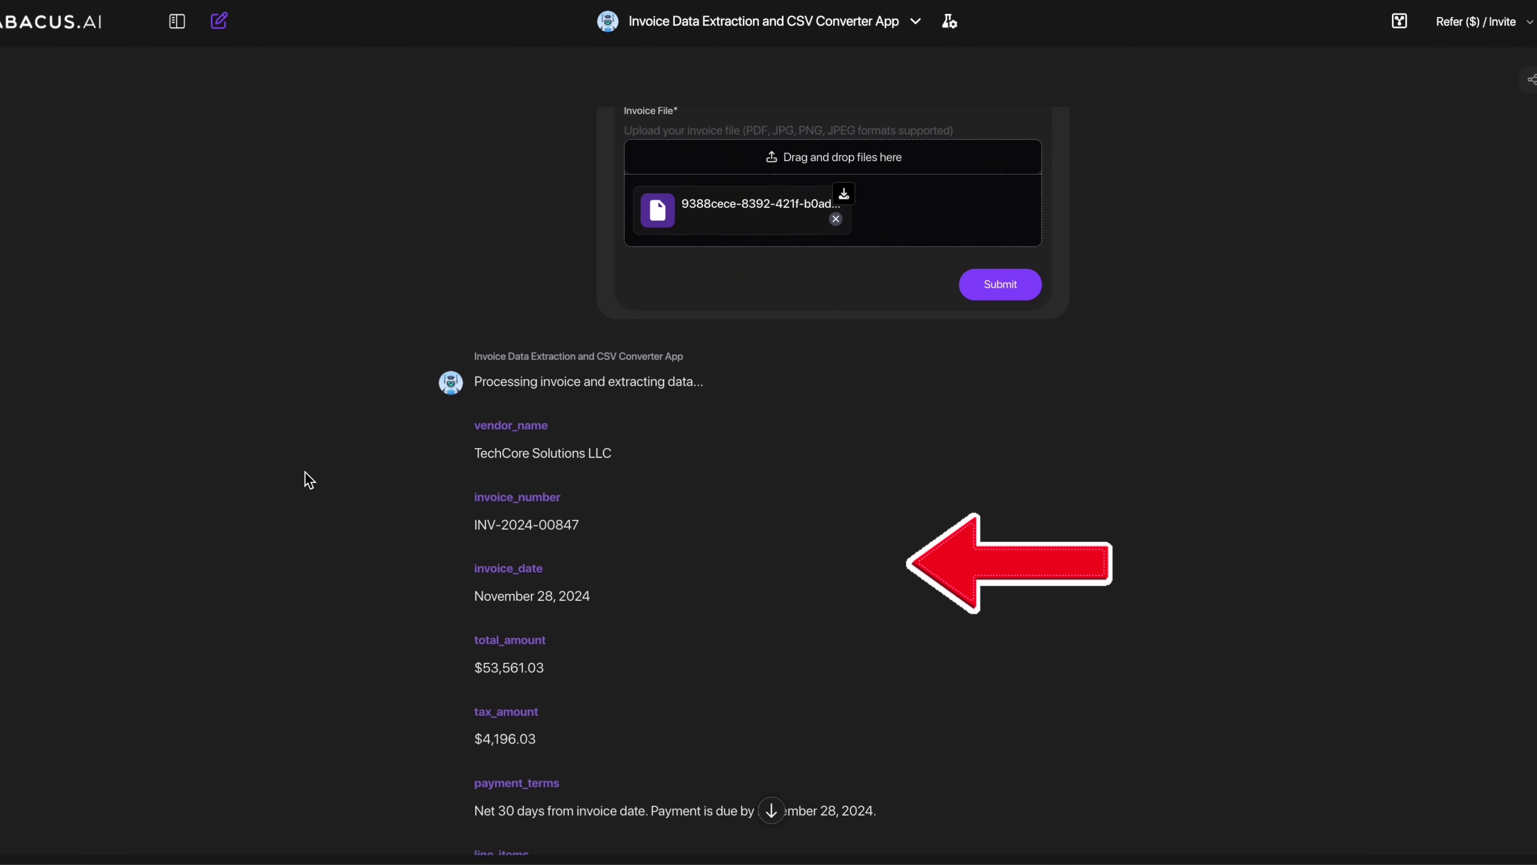
scroll(305, 481, down, 2)
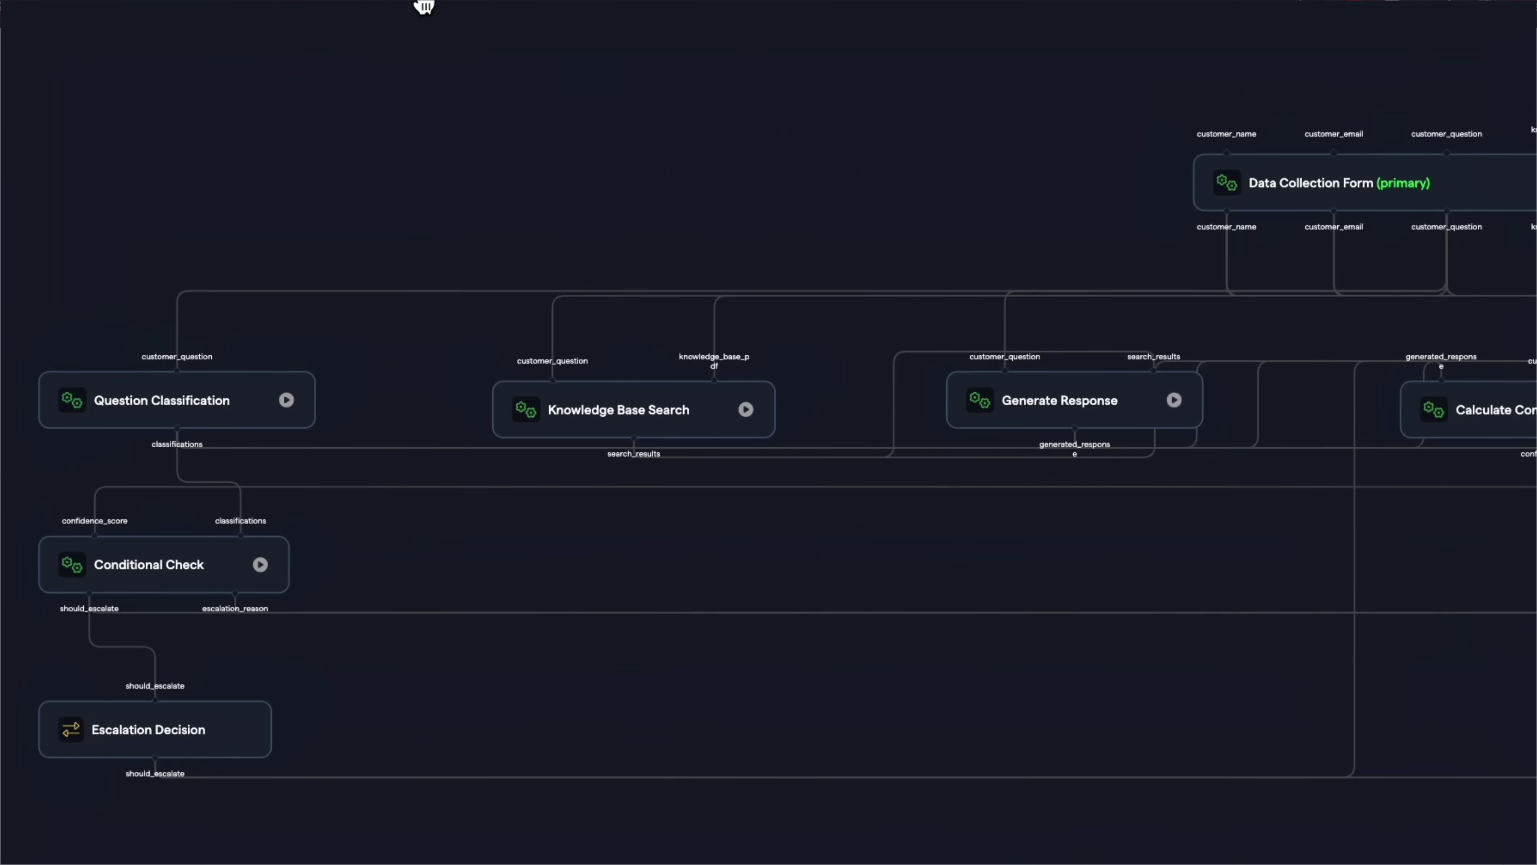
Step: Paste a sample support question into the workflow's test form at the final nodes and submit it
drag(419, 3, 58, 6)
drag(1077, 136, 347, 113)
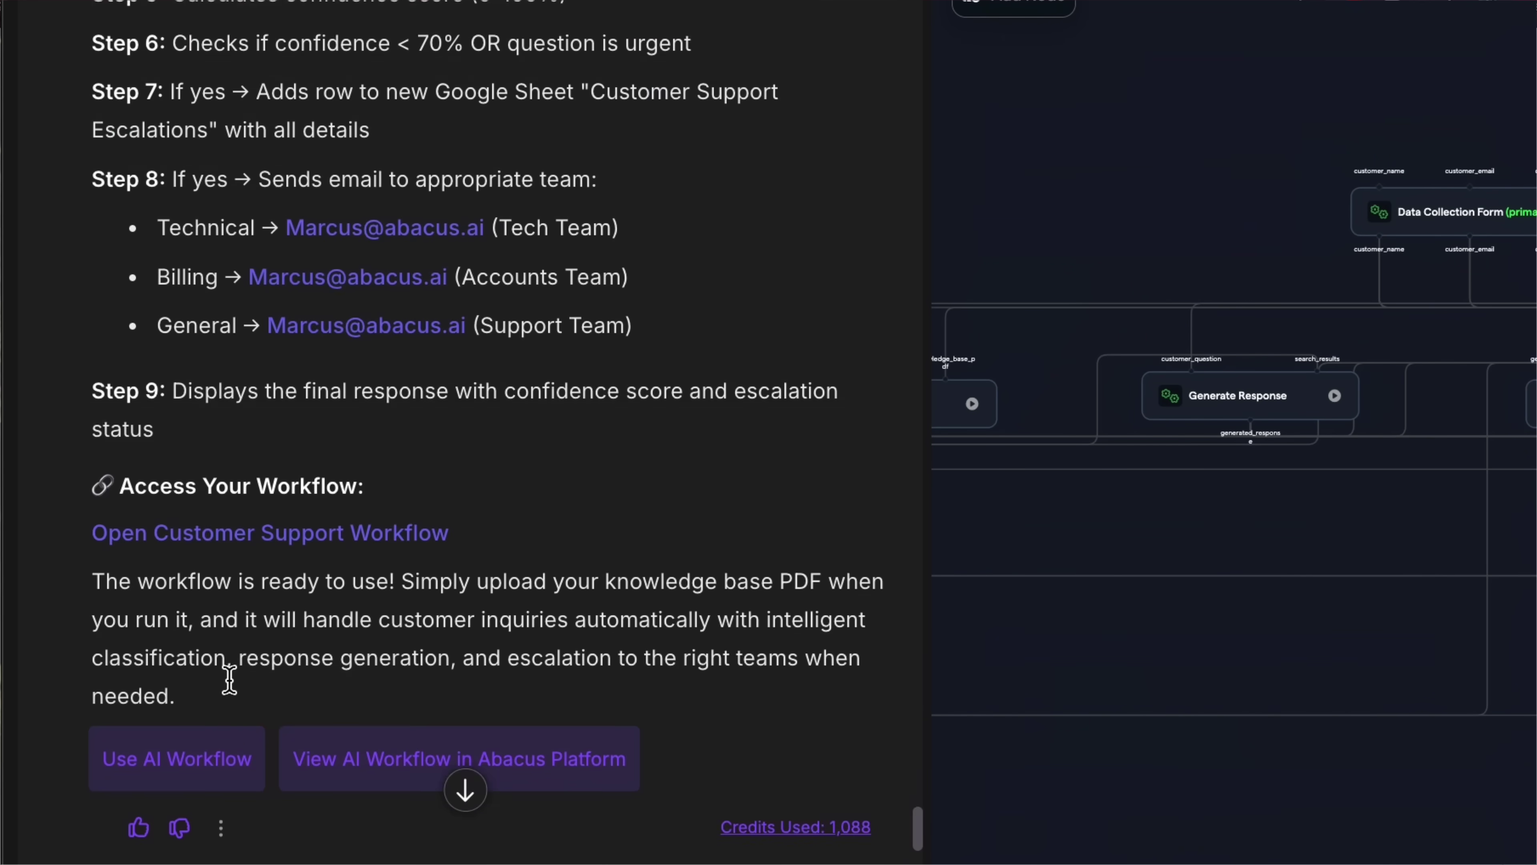
scroll(229, 680, down, 1)
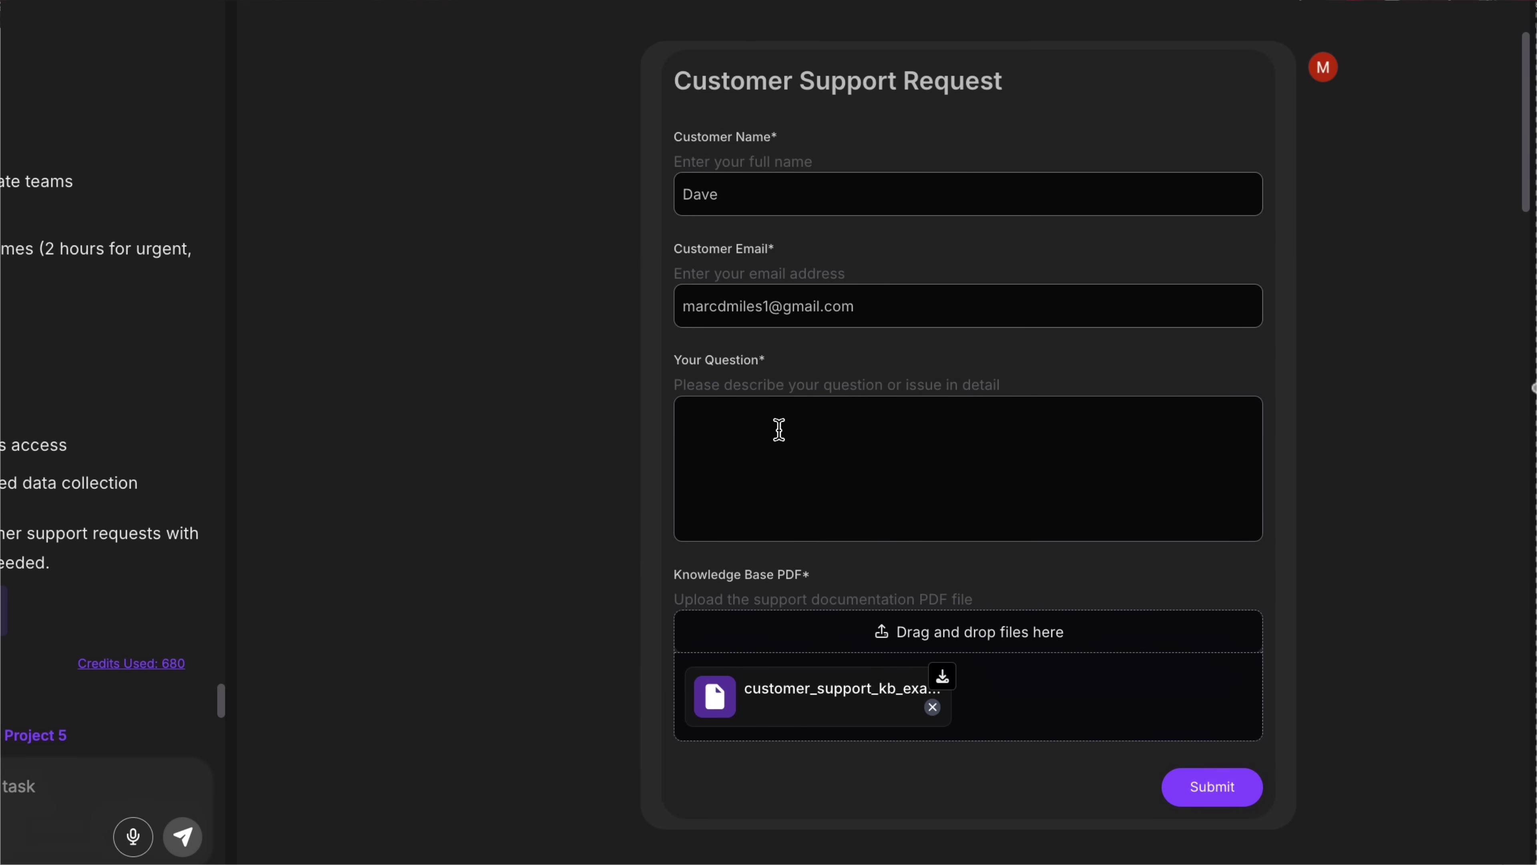
click(779, 429)
text(Our Customer Support Workflow App is suddenly creating duplicate tickets whenever a customer submits the support form. They only click submit once, but we see two tickets created in the dashboard. There are no email issues, just the double ticket creation. How can we troubleshoot this bug?)
click(1207, 786)
scroll(396, 556, down, 10)
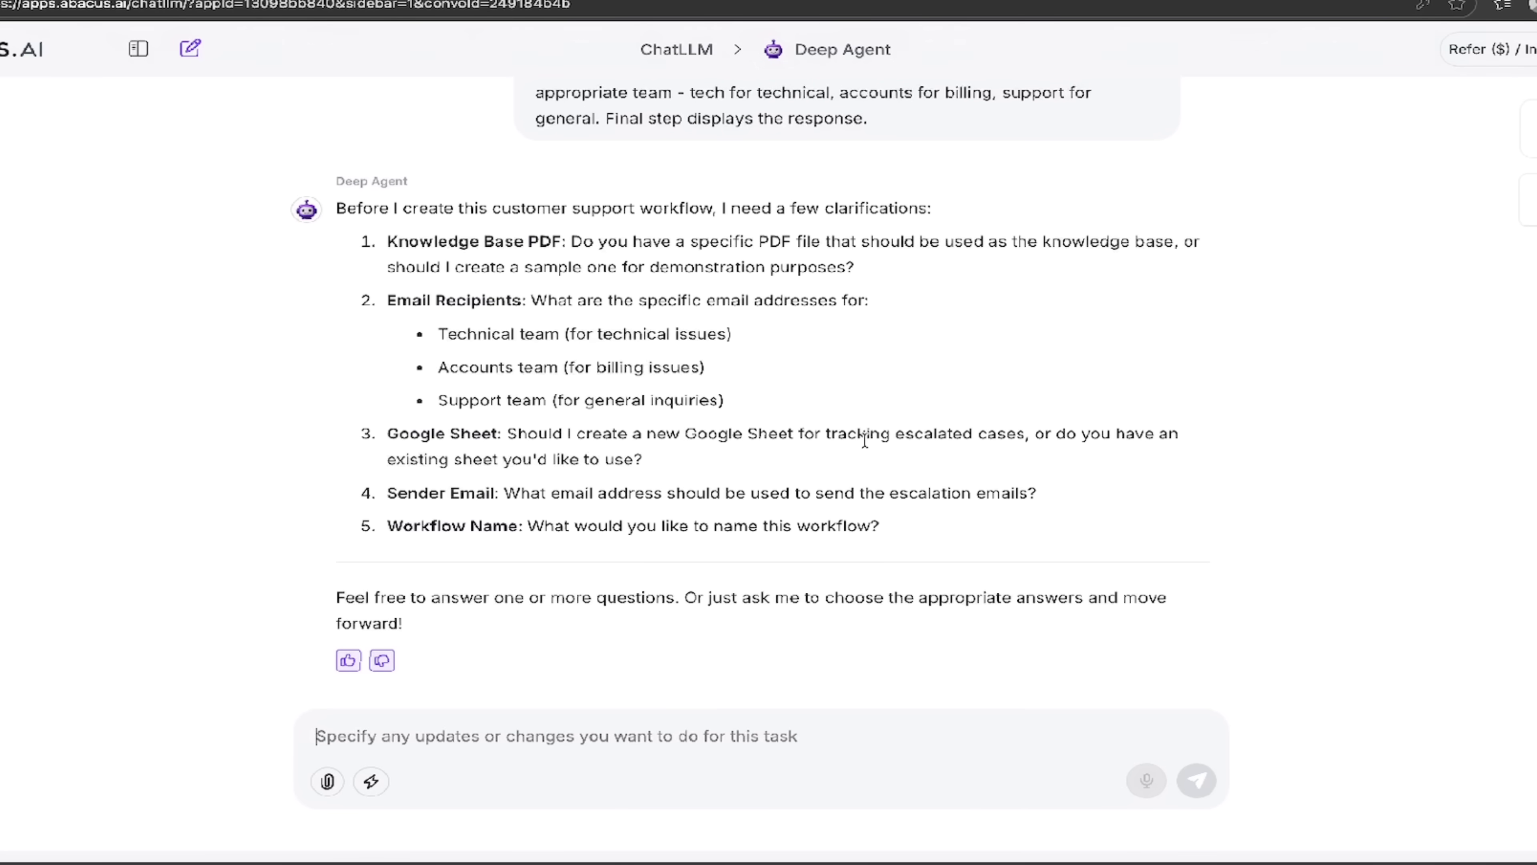
Step: Review Deep Agent's five clarifying questions about the support workflow
scroll(864, 440, up, 4)
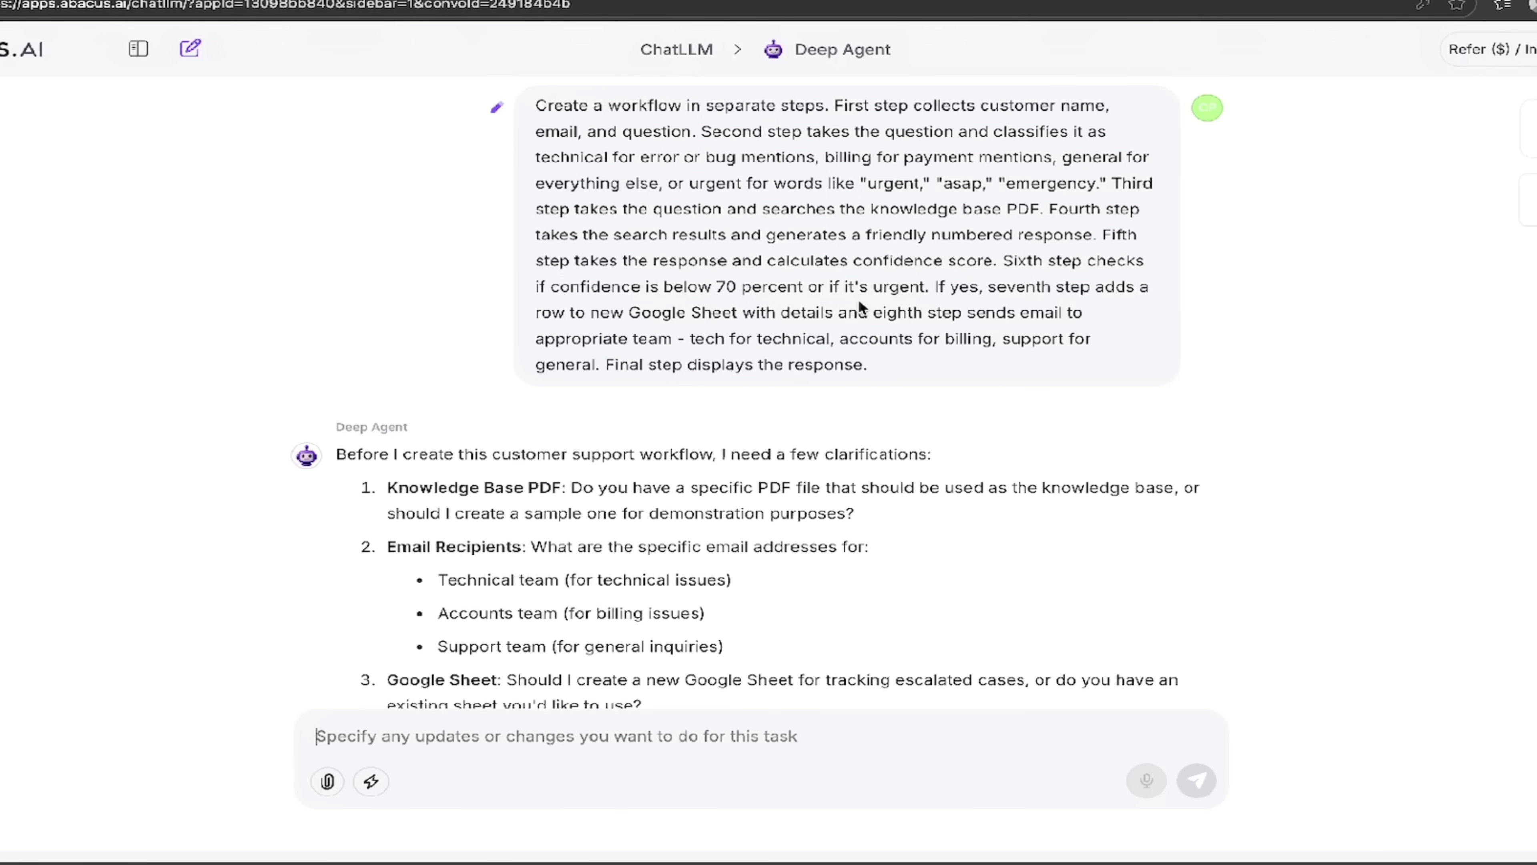
scroll(762, 388, down, 4)
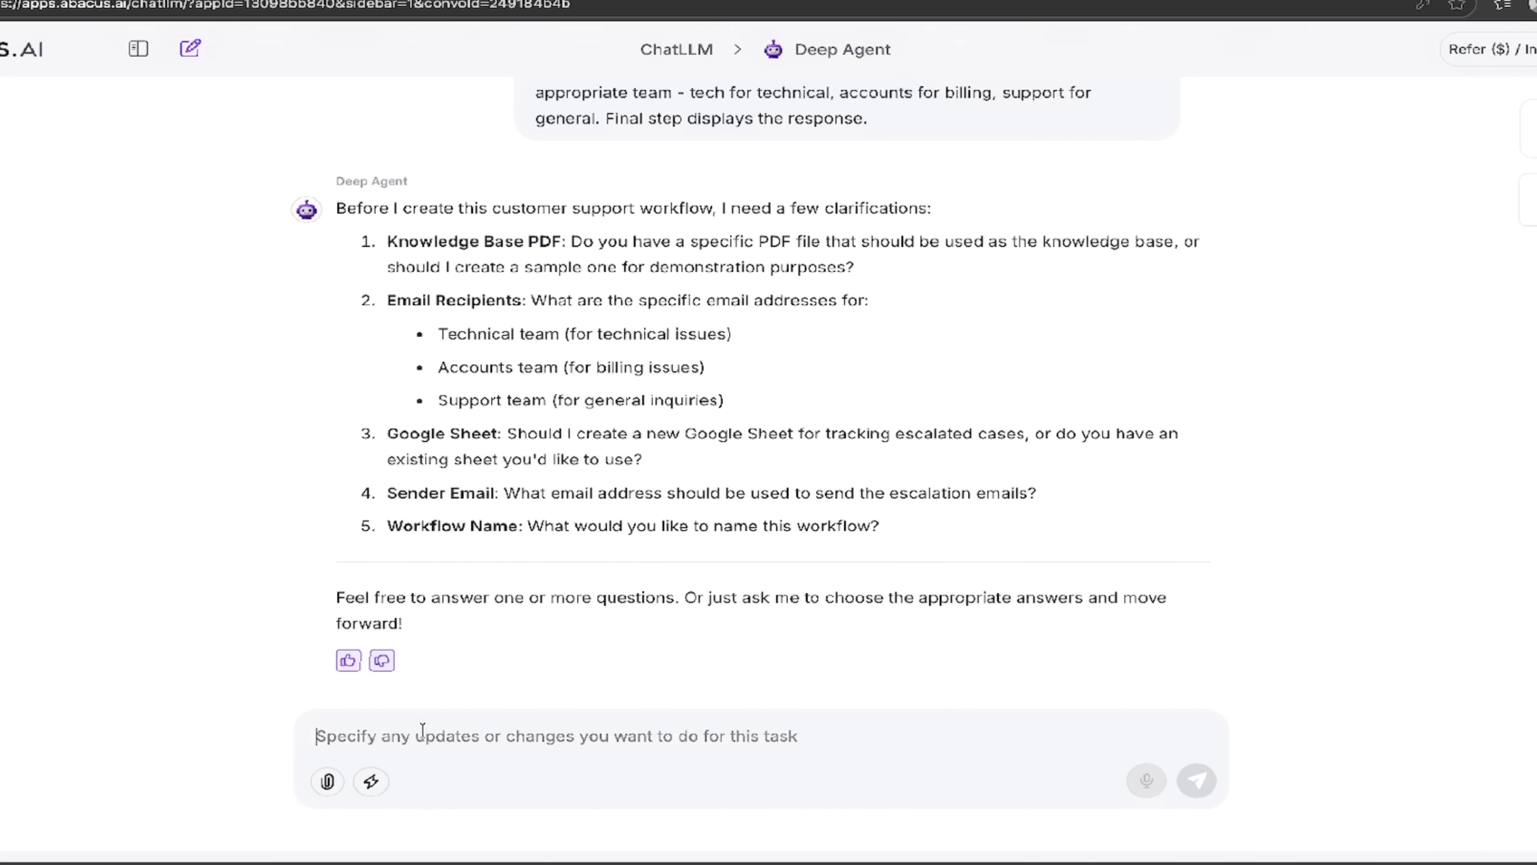
Step: Type numbered answers 1 and 2: no existing PDF, and the recipient e-mail address
text(No)
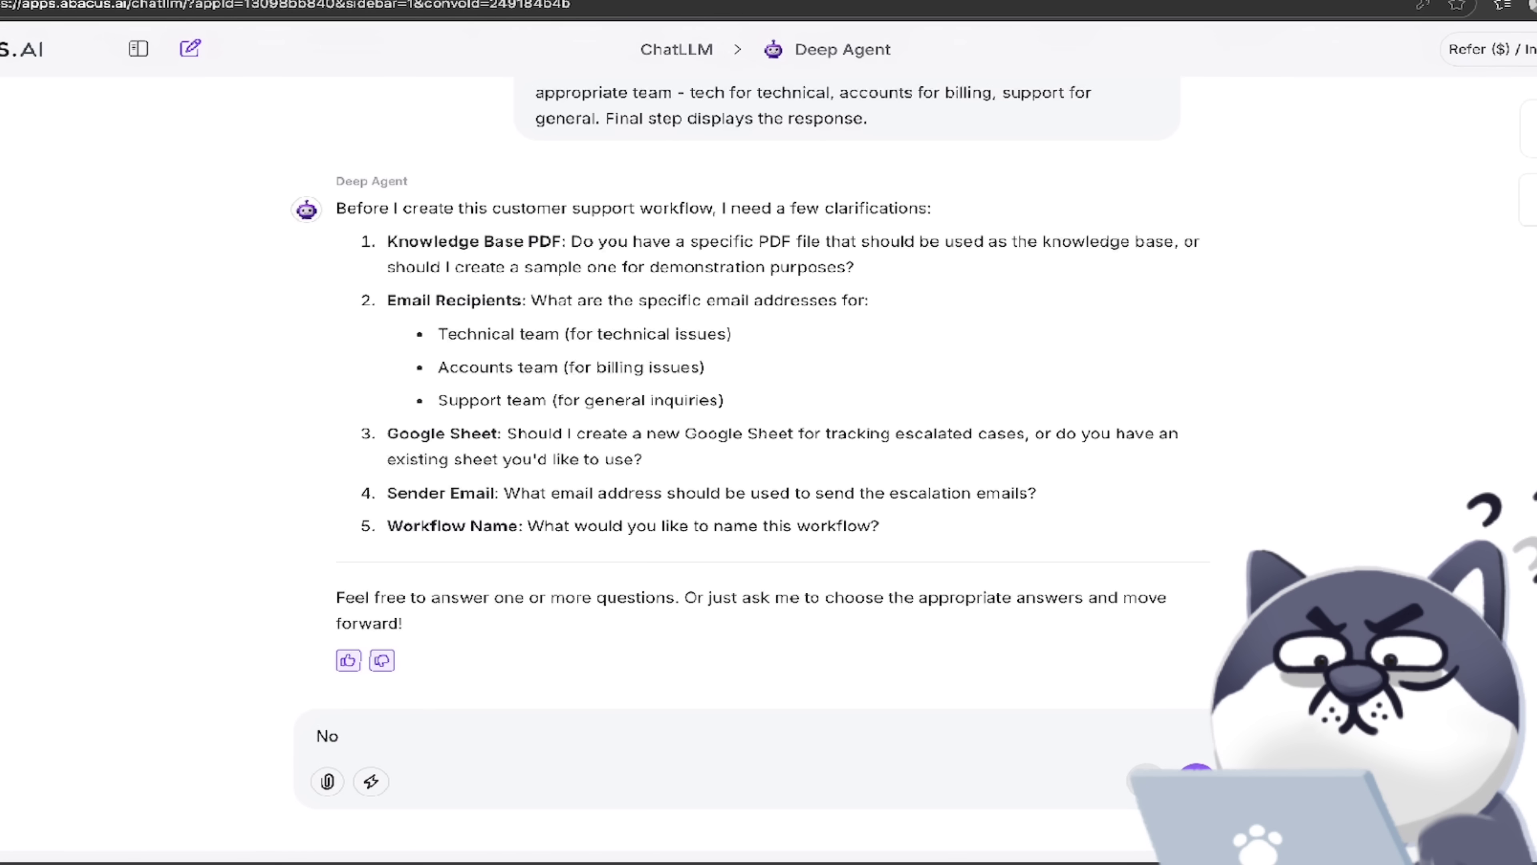
key(BackSpace)
key(BackSpace)
text(1. No)
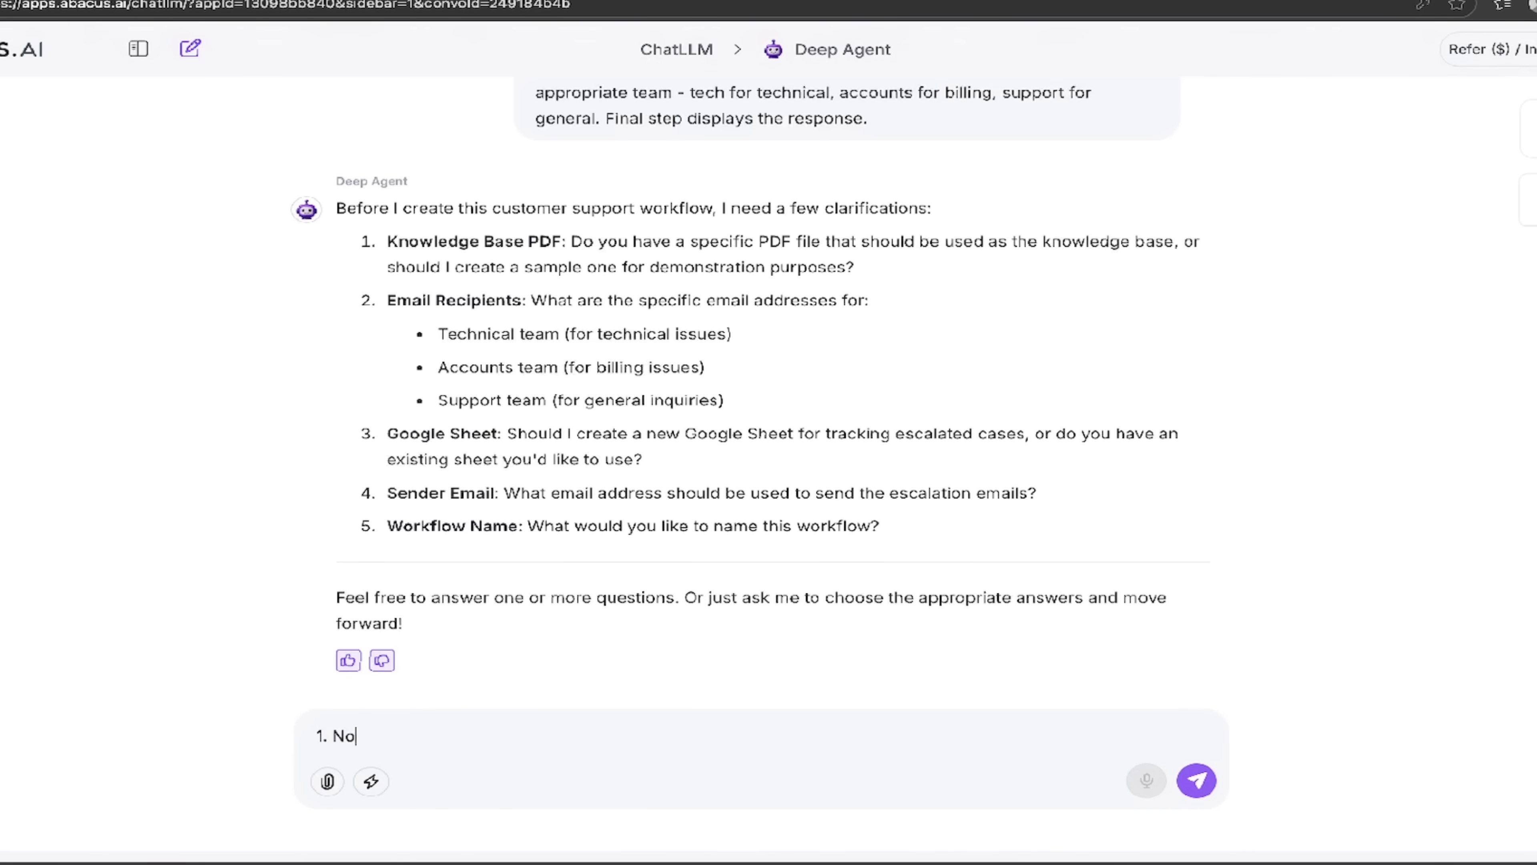
key(shift+Return)
text(2.)
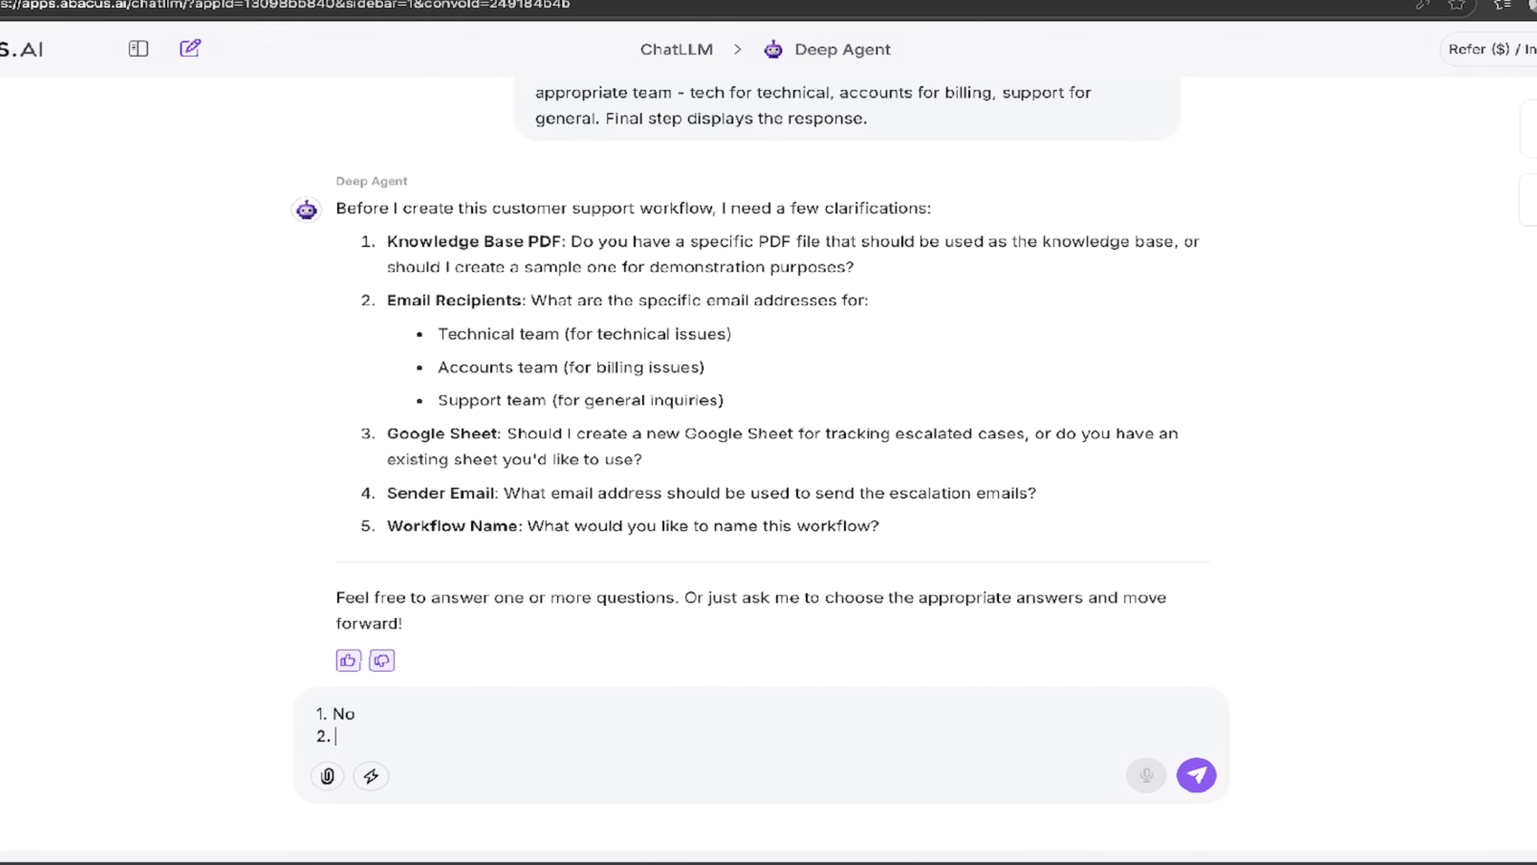
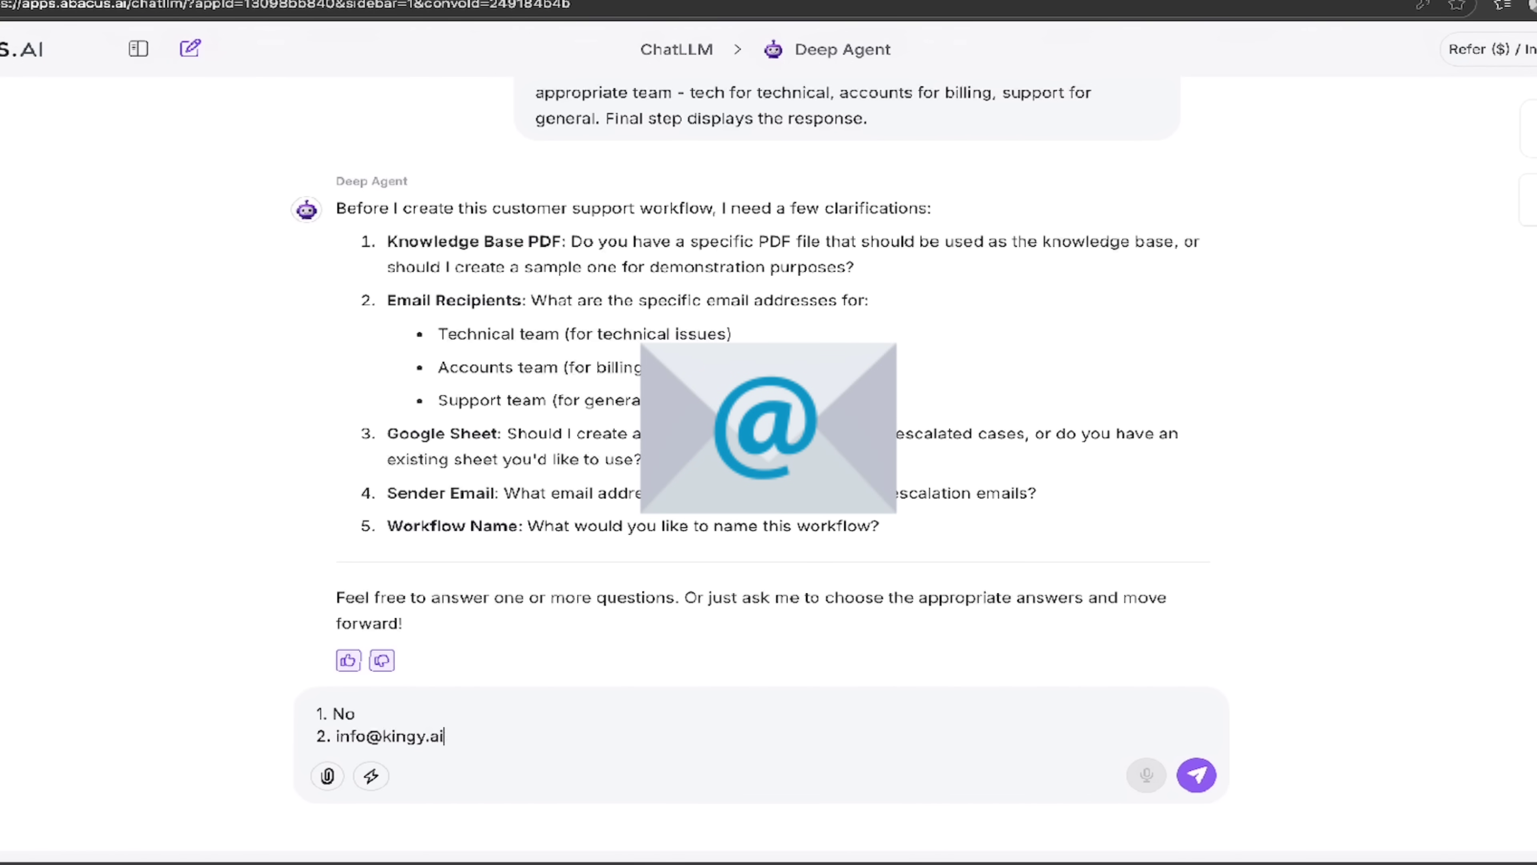
Step: Add answers 3–5: yes to a new Google Sheet, the sender e-mail address, and name 'automation'
key(shift+Return)
text(3. )
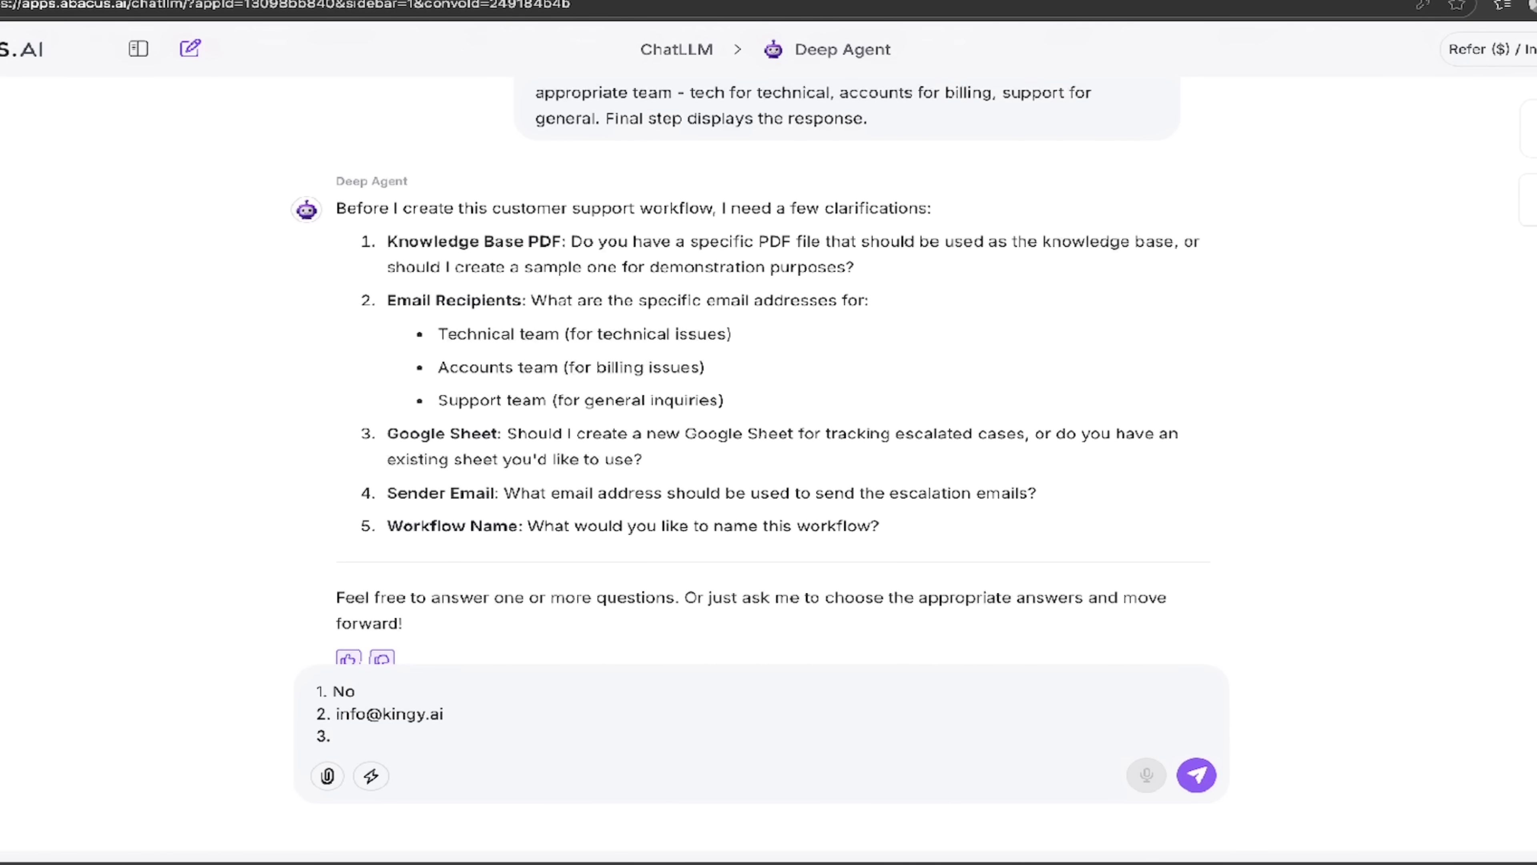
text(Yes)
key(shift+Return)
text(4. )
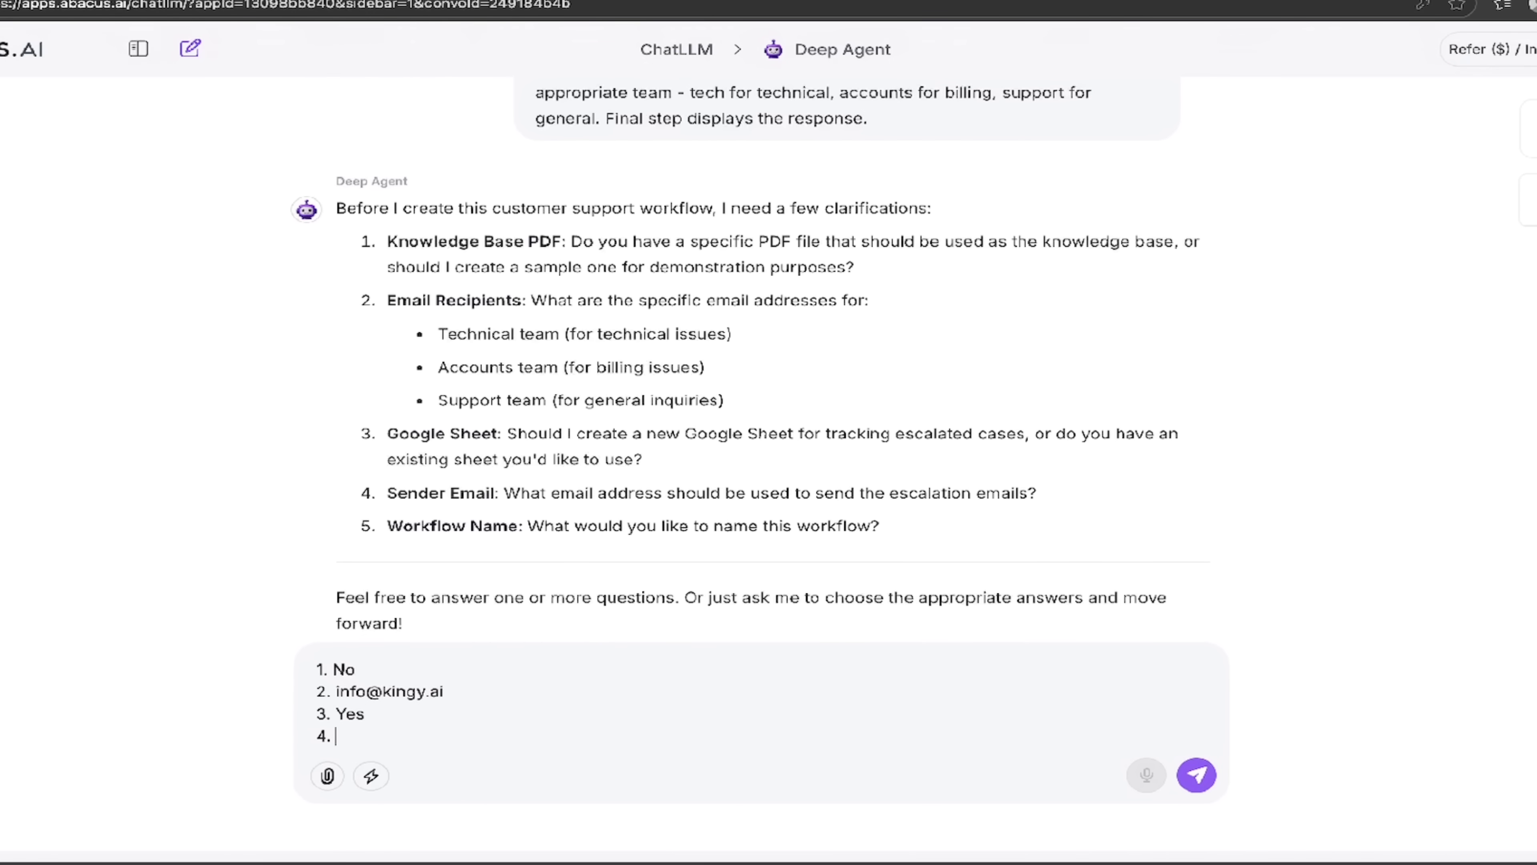
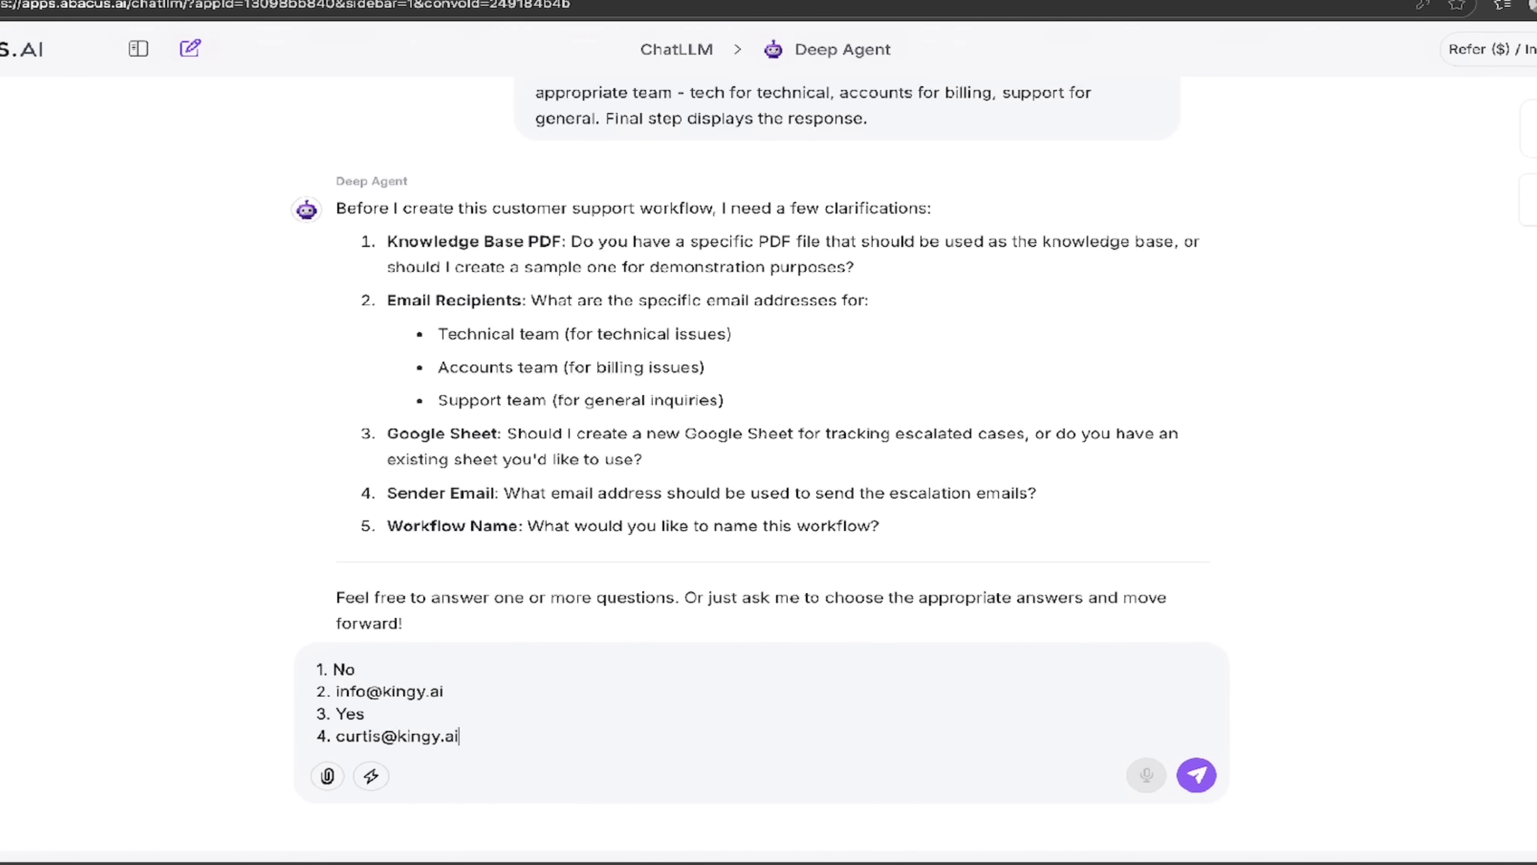
key(shift+Return)
text(5. )
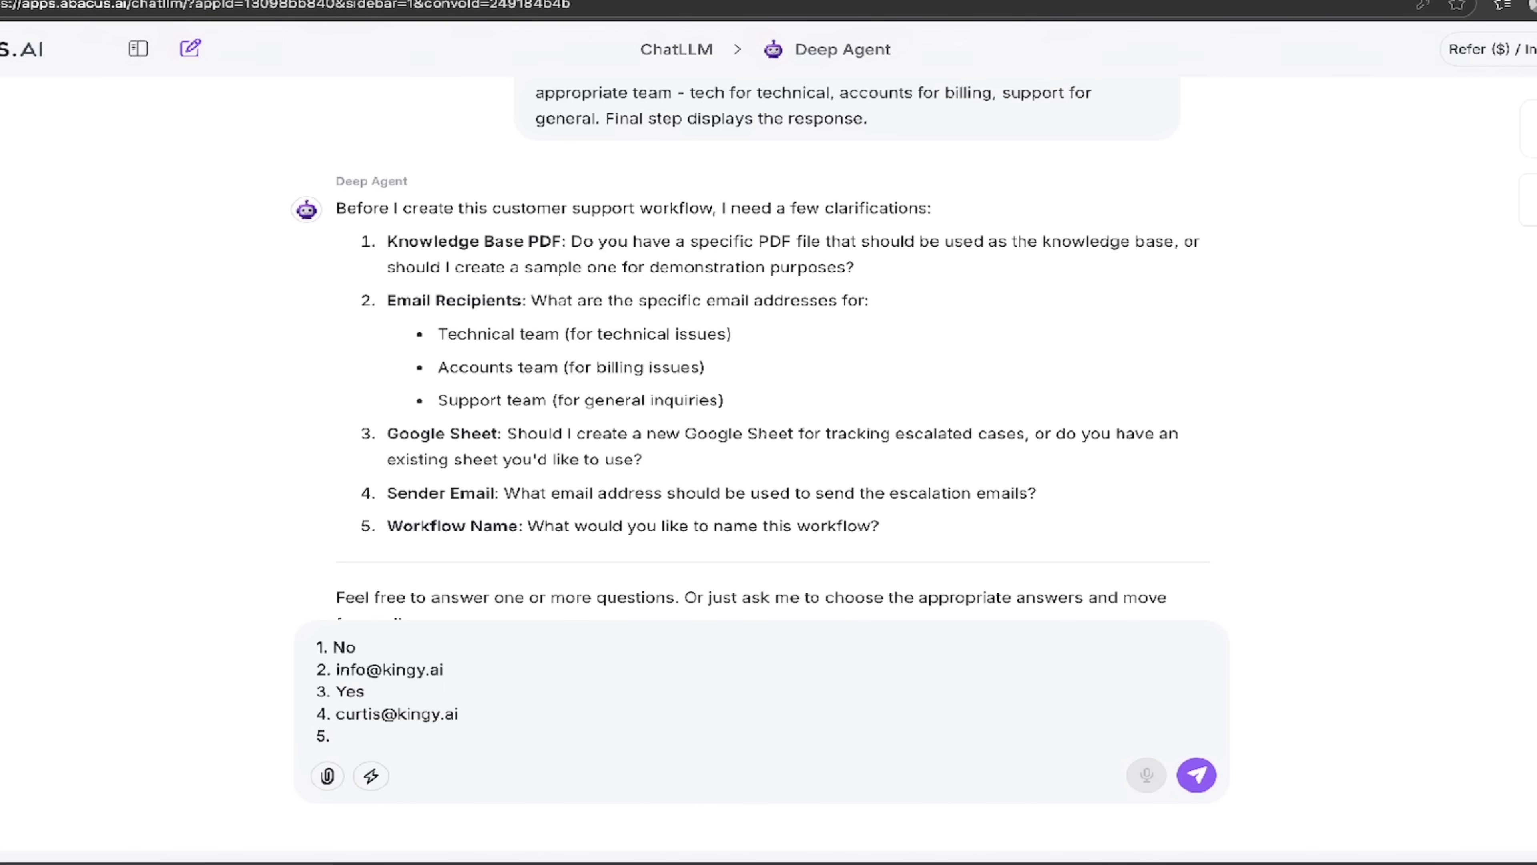
text(automation)
Step: Send the answers and follow Deep Agent as Google Drive authenticates and the Smart Automation workflow is built
key(Return)
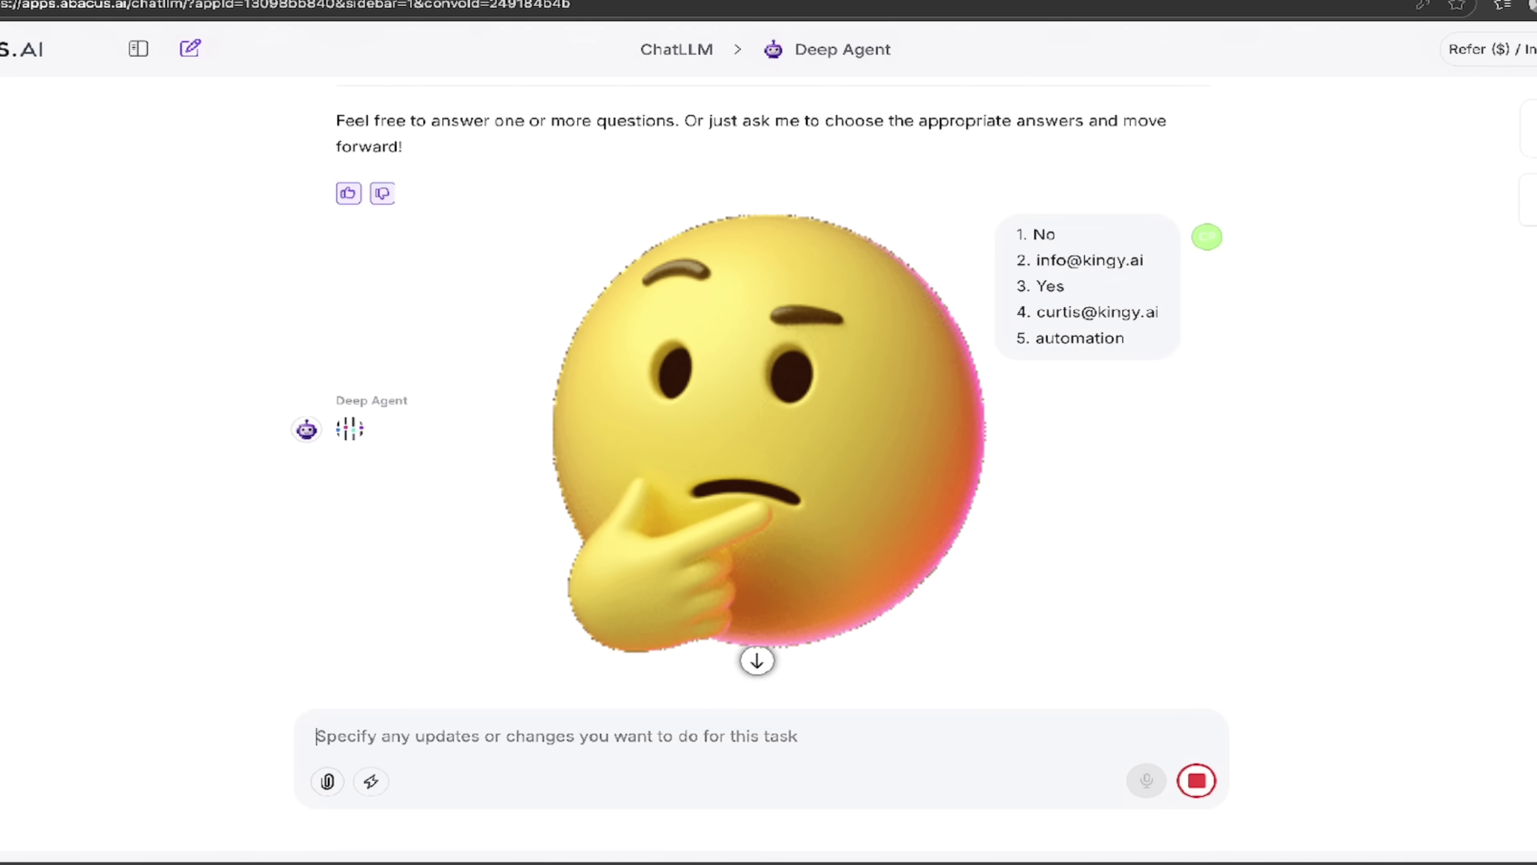
scroll(757, 439, down, 2)
scroll(757, 439, up, 6)
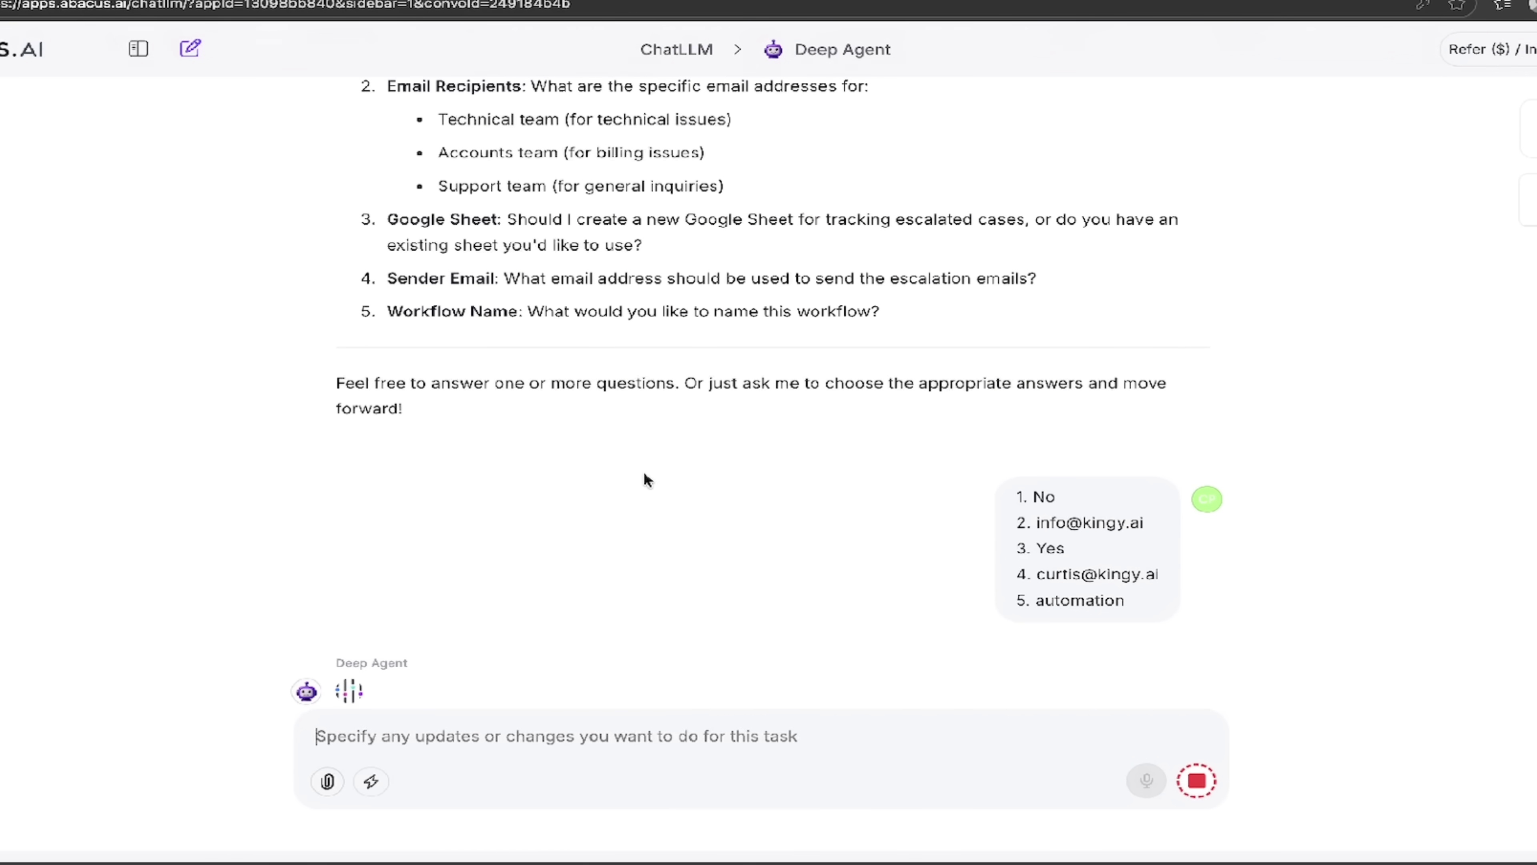
scroll(675, 515, down, 4)
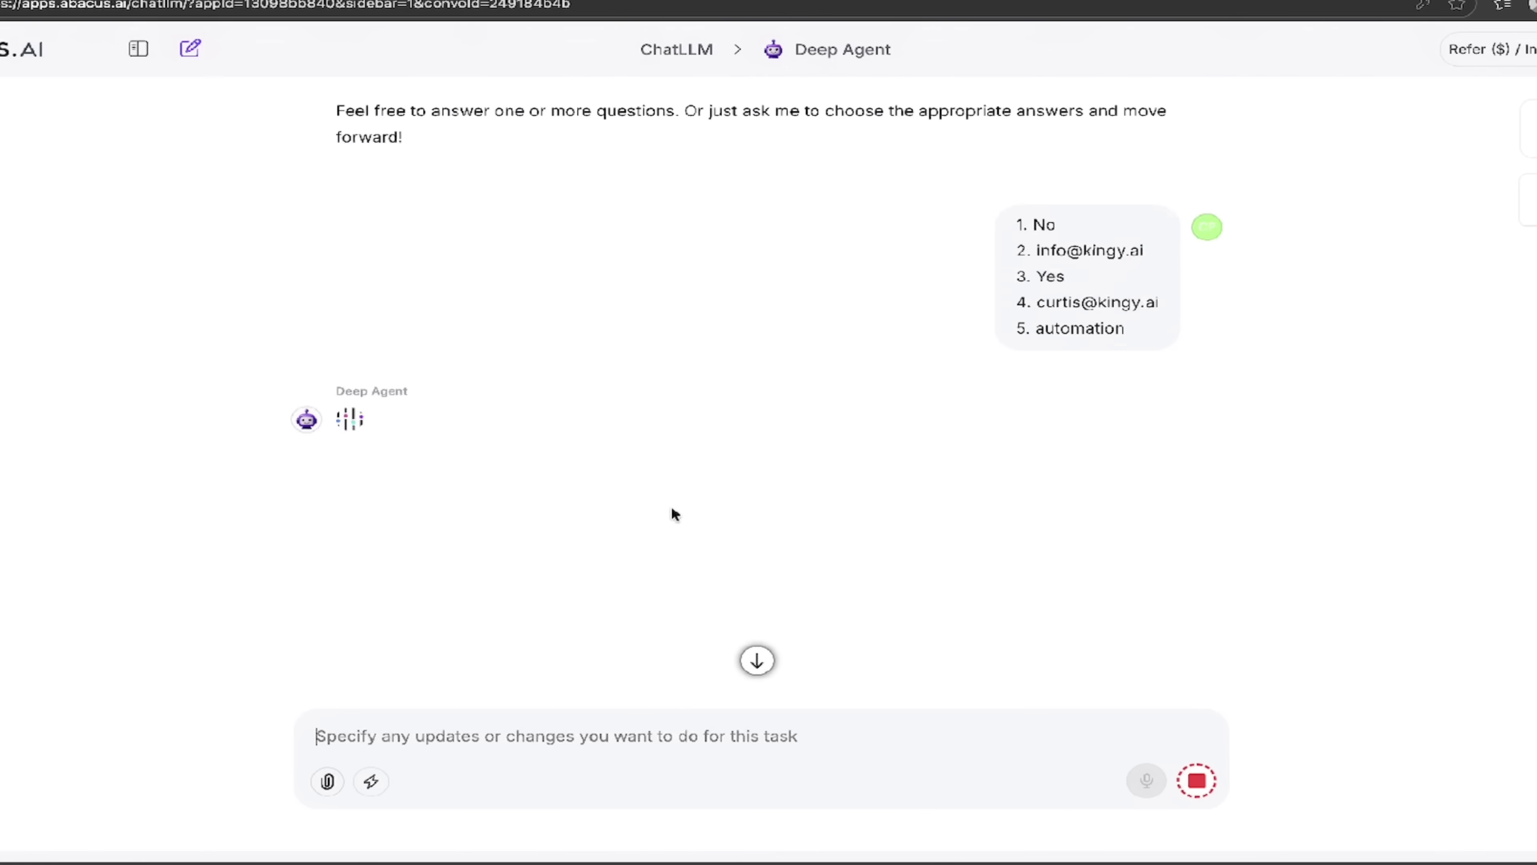
scroll(726, 453, up, 10)
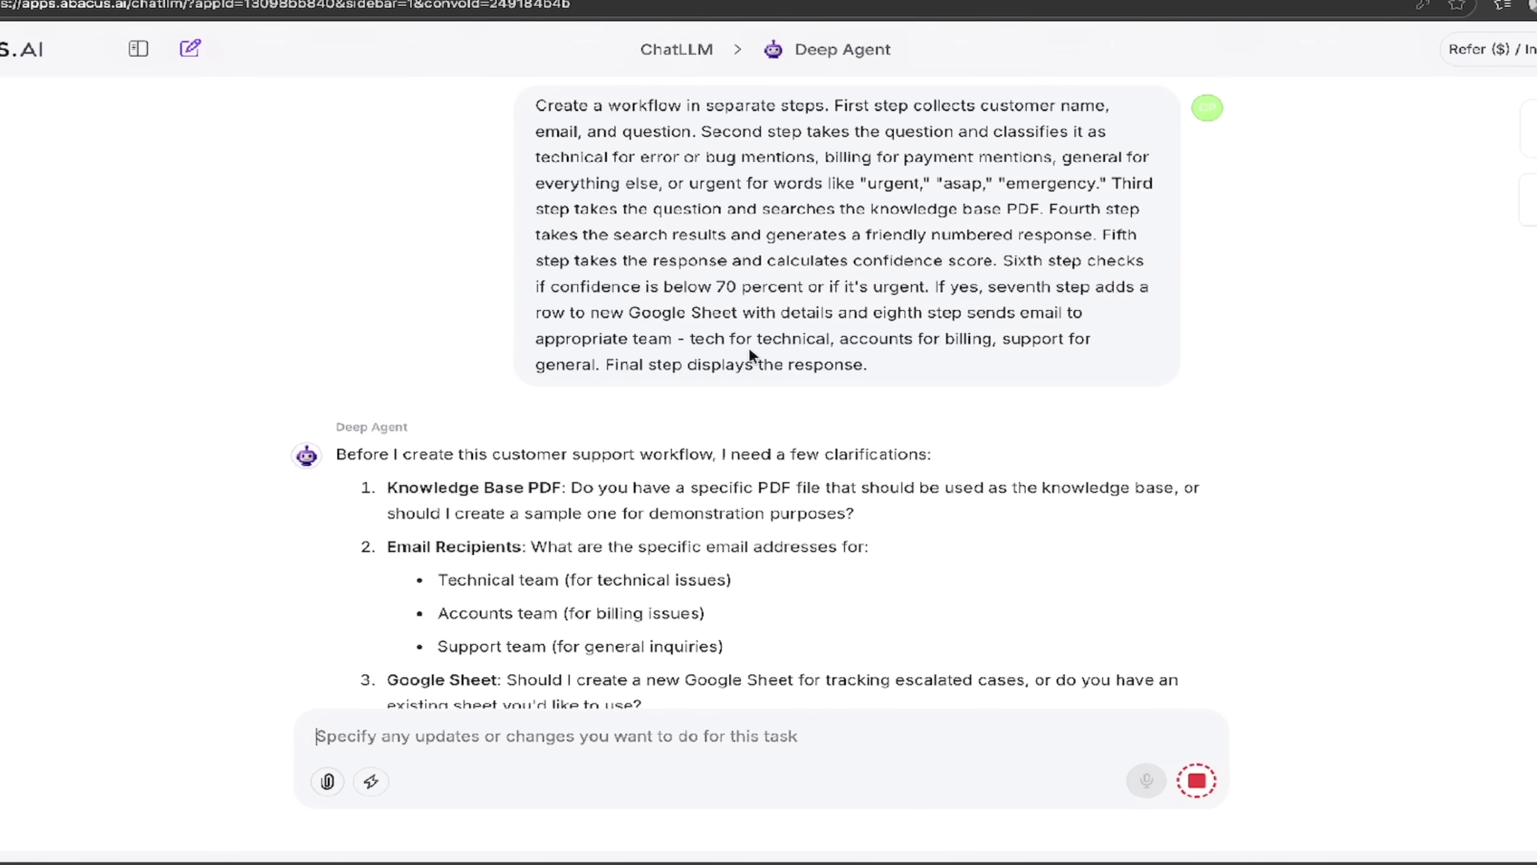
ctrl+scroll(699, 259, up, 5)
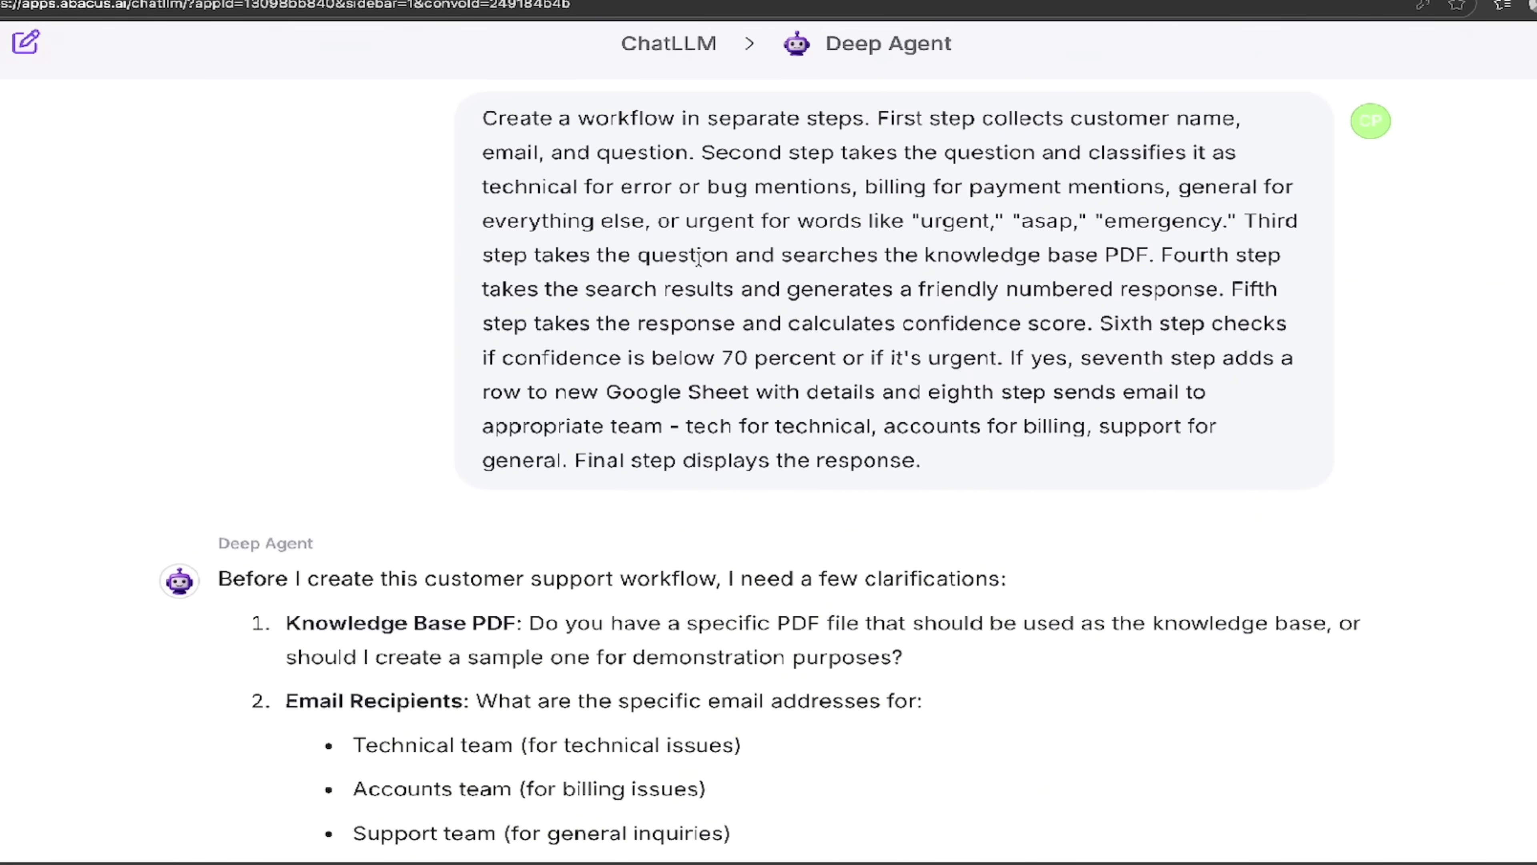
scroll(699, 259, right, 5)
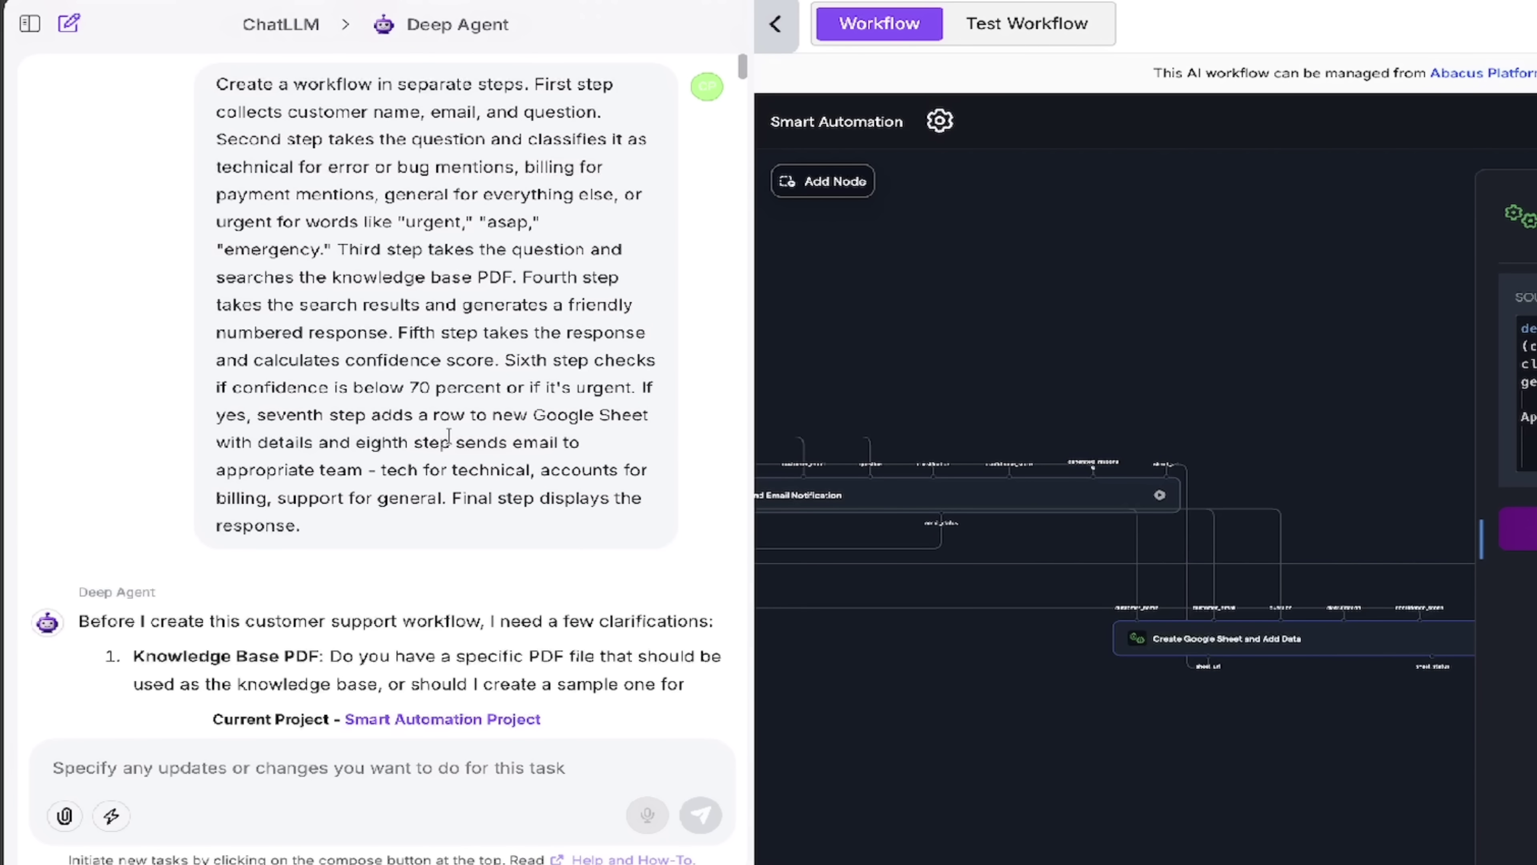
scroll(484, 484, down, 3)
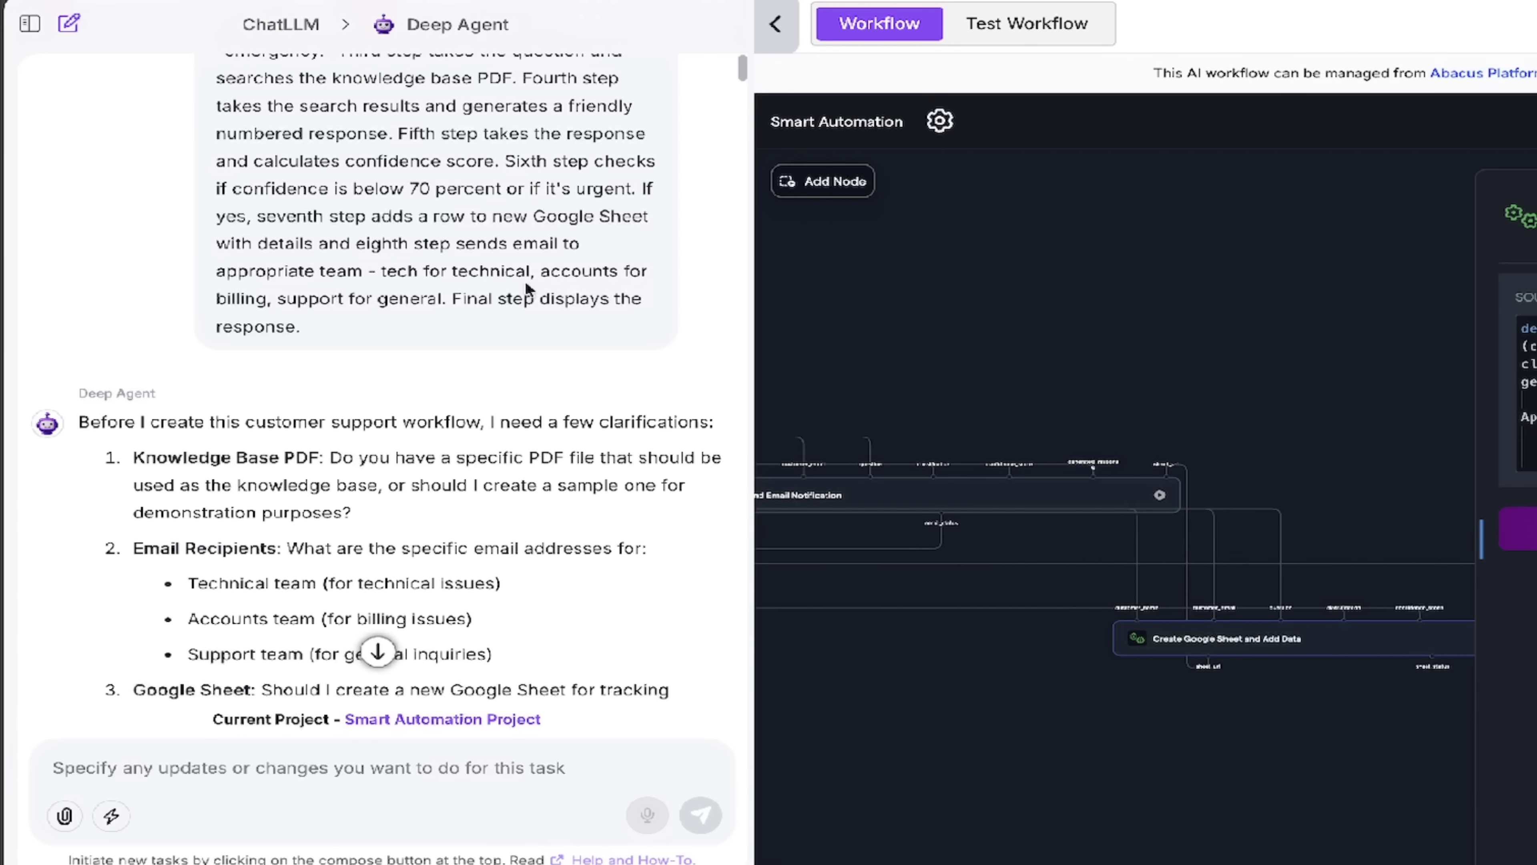
scroll(525, 288, down, 4)
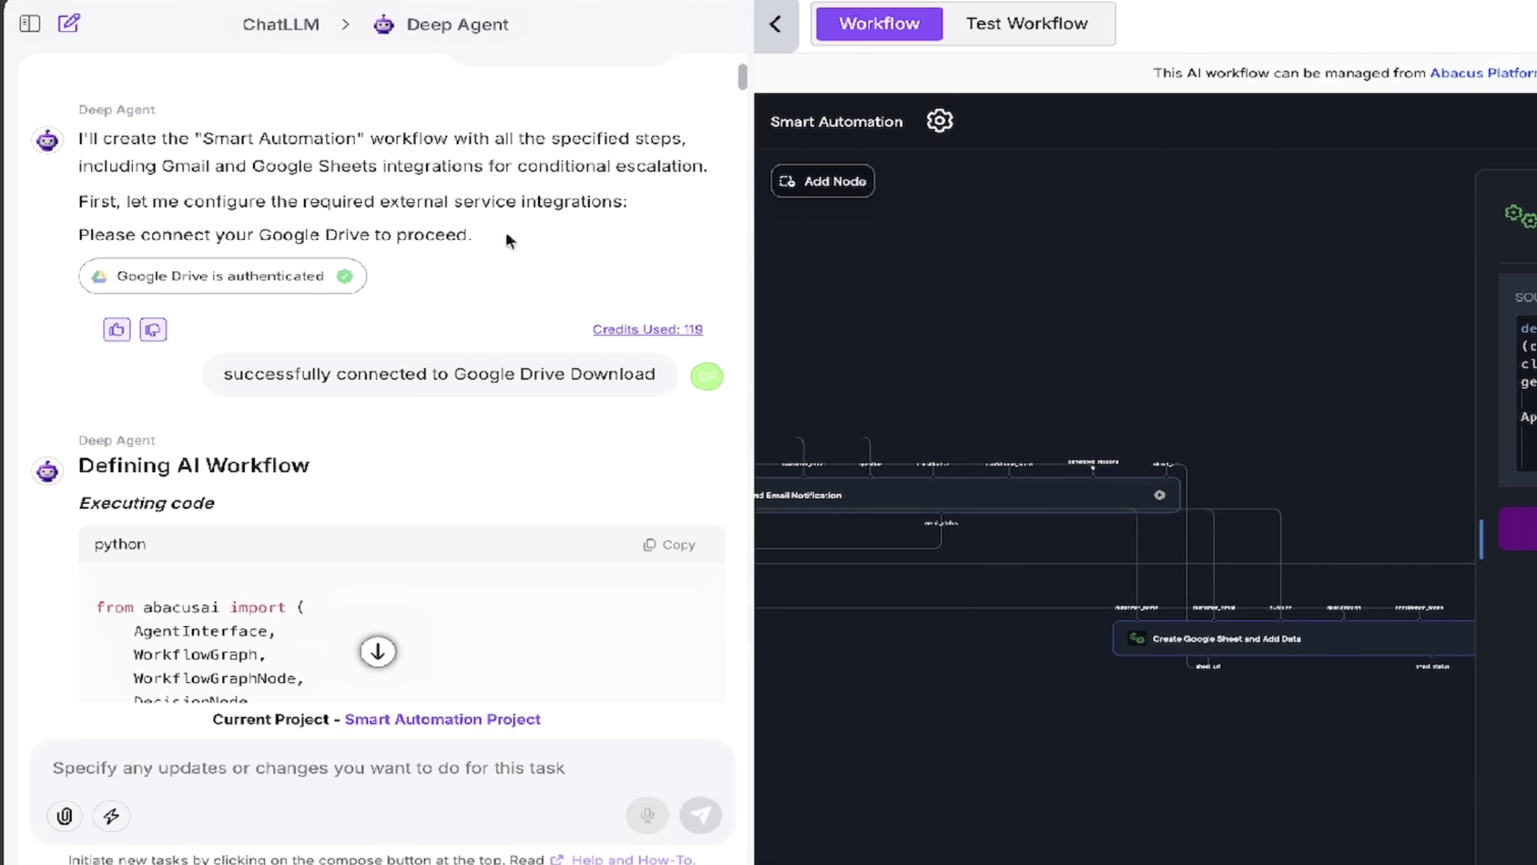
Step: Scroll past the Python test code to the successful execution result for the 9-node workflow
scroll(508, 240, down, 2)
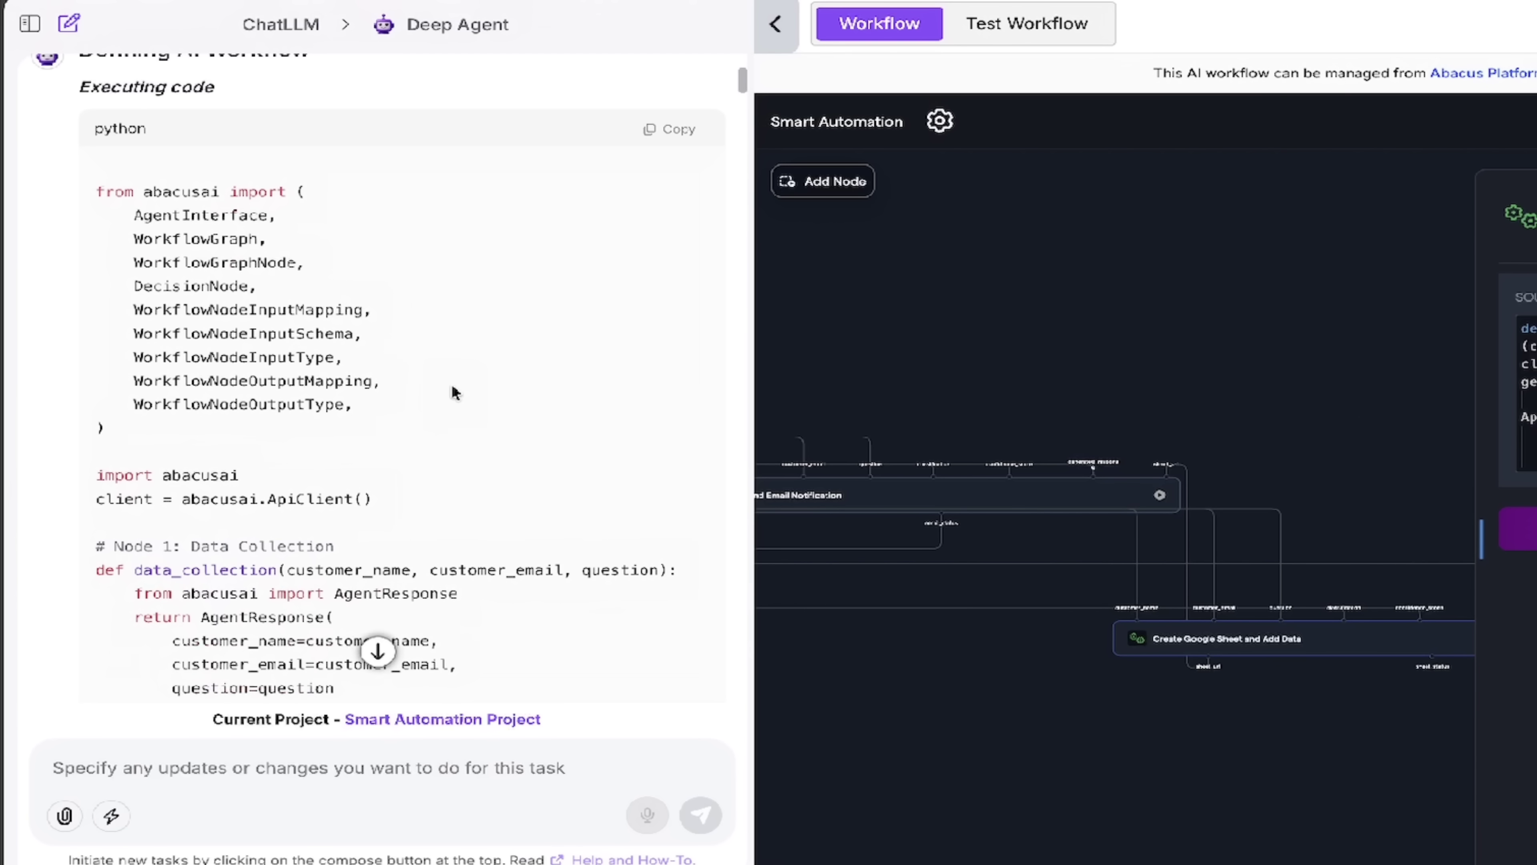
scroll(452, 386, down, 1)
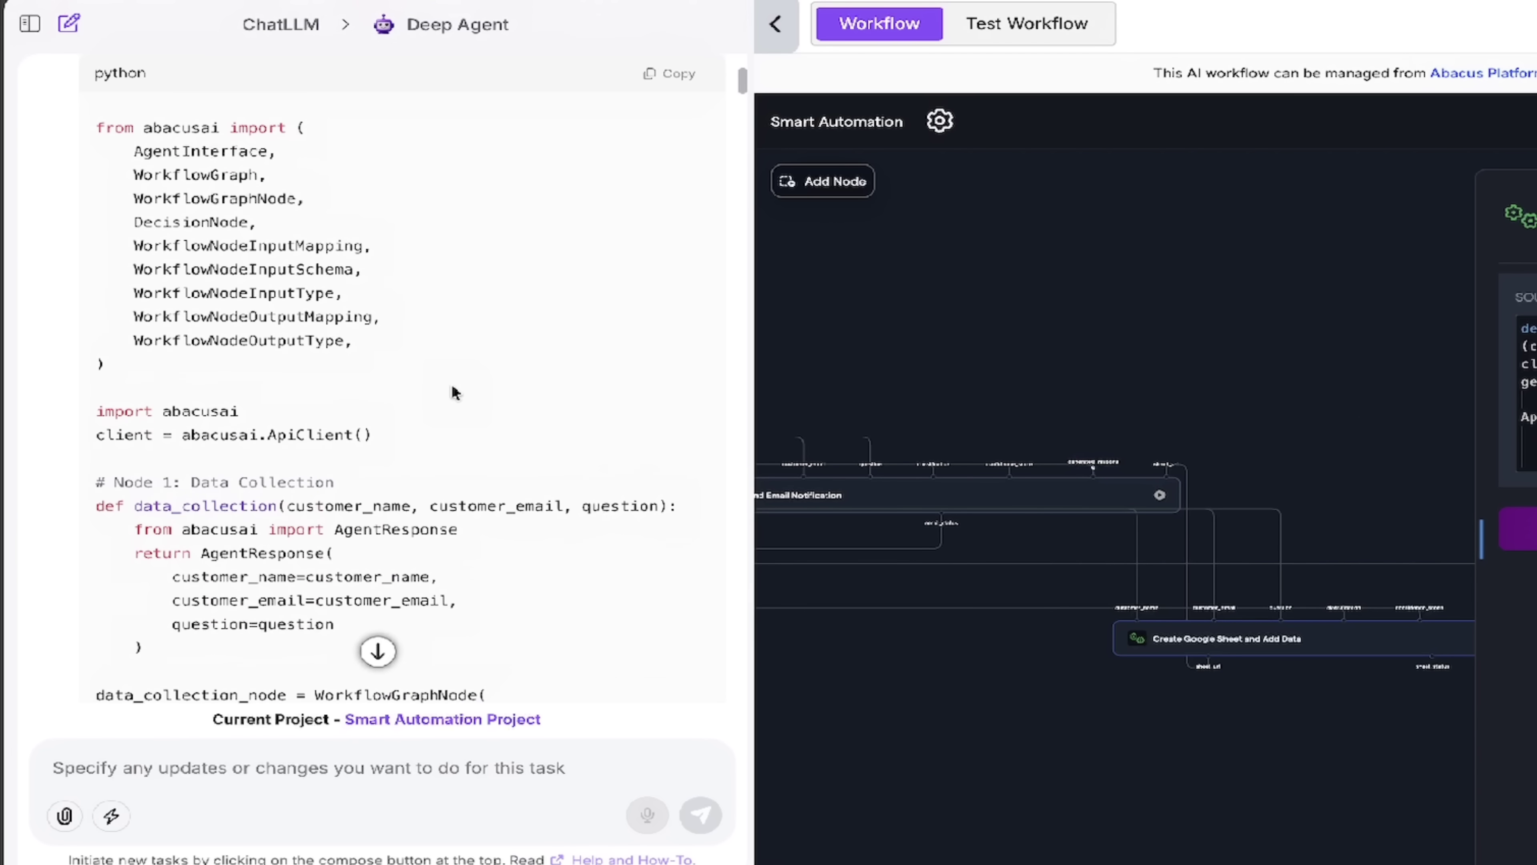
scroll(453, 386, up, 2)
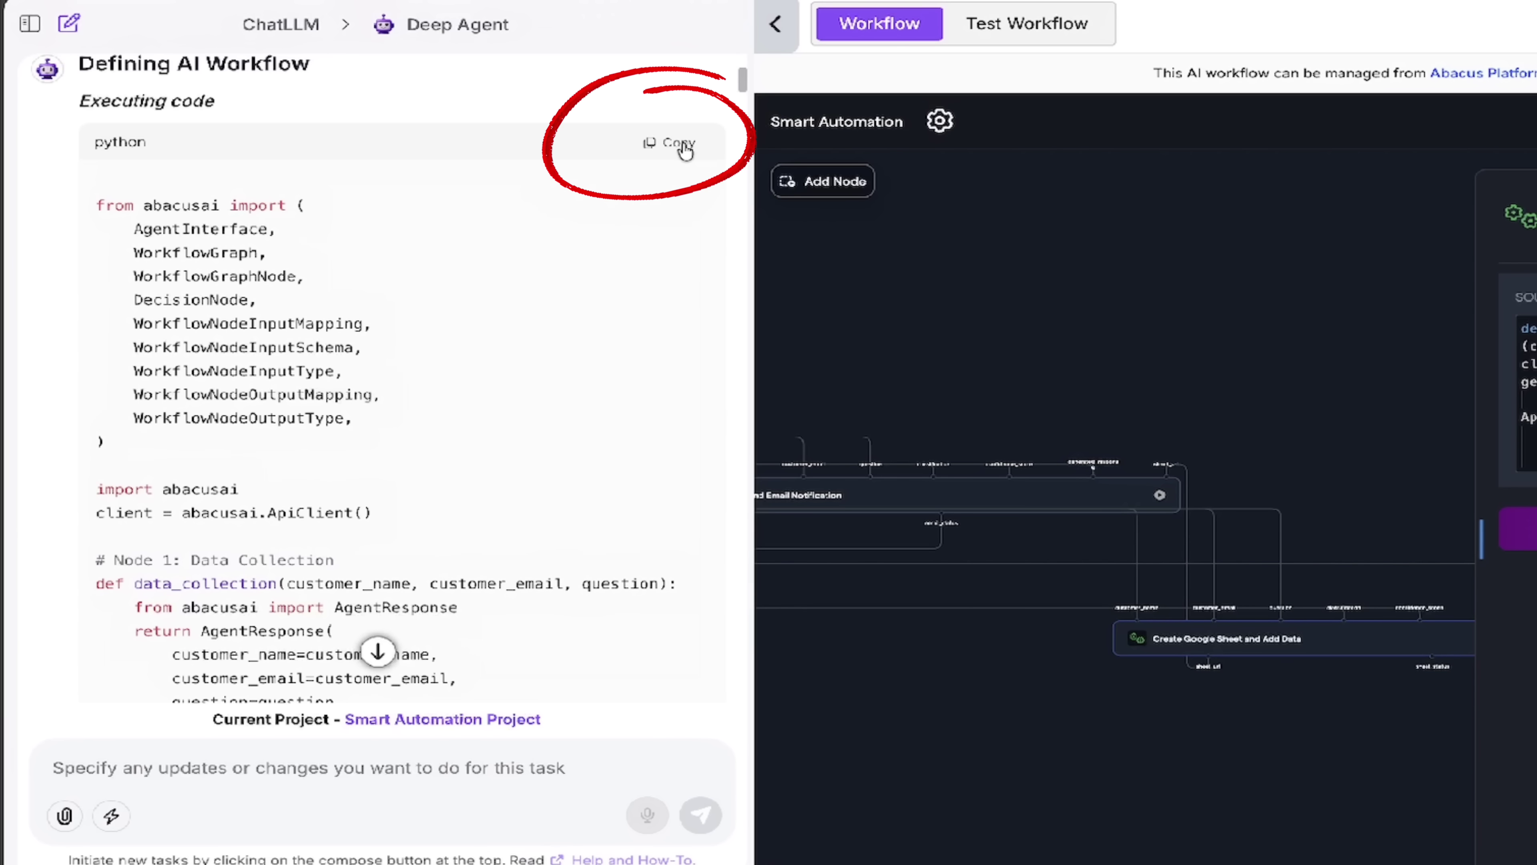
scroll(457, 450, down, 5)
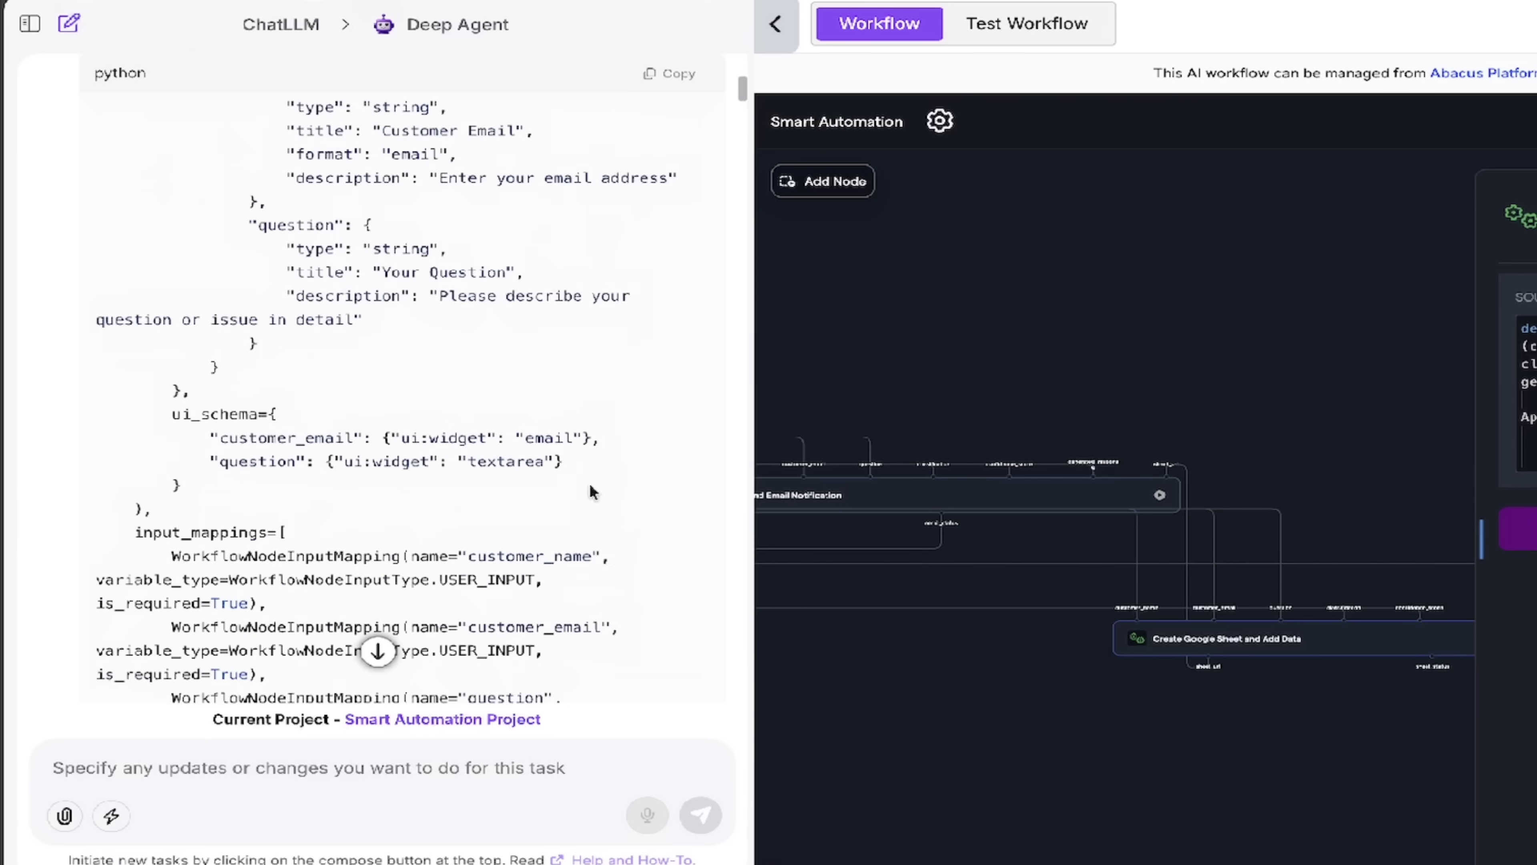
scroll(590, 483, down, 10)
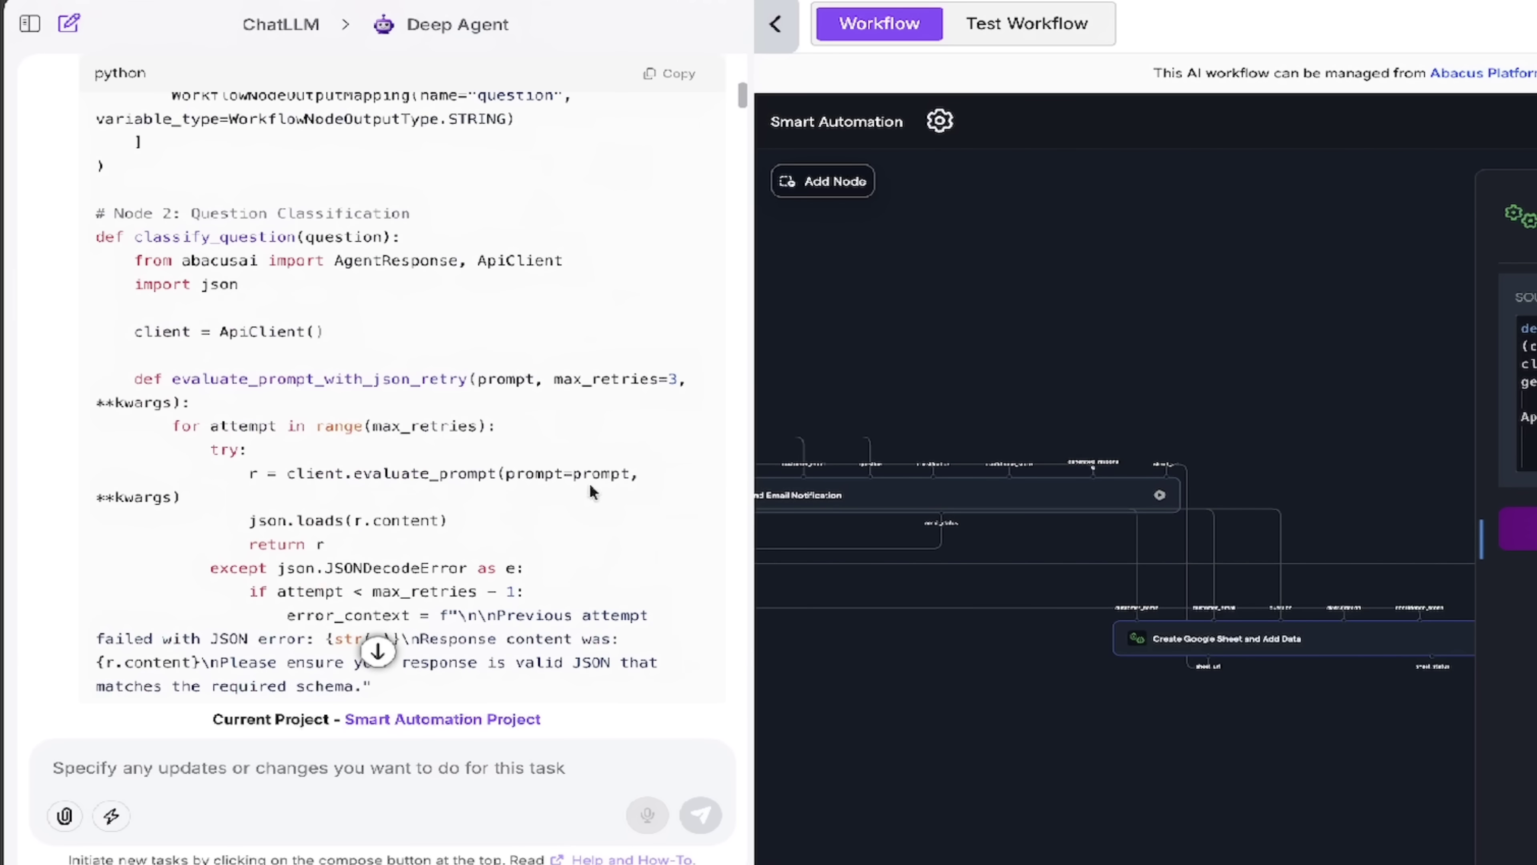
scroll(590, 483, down, 15)
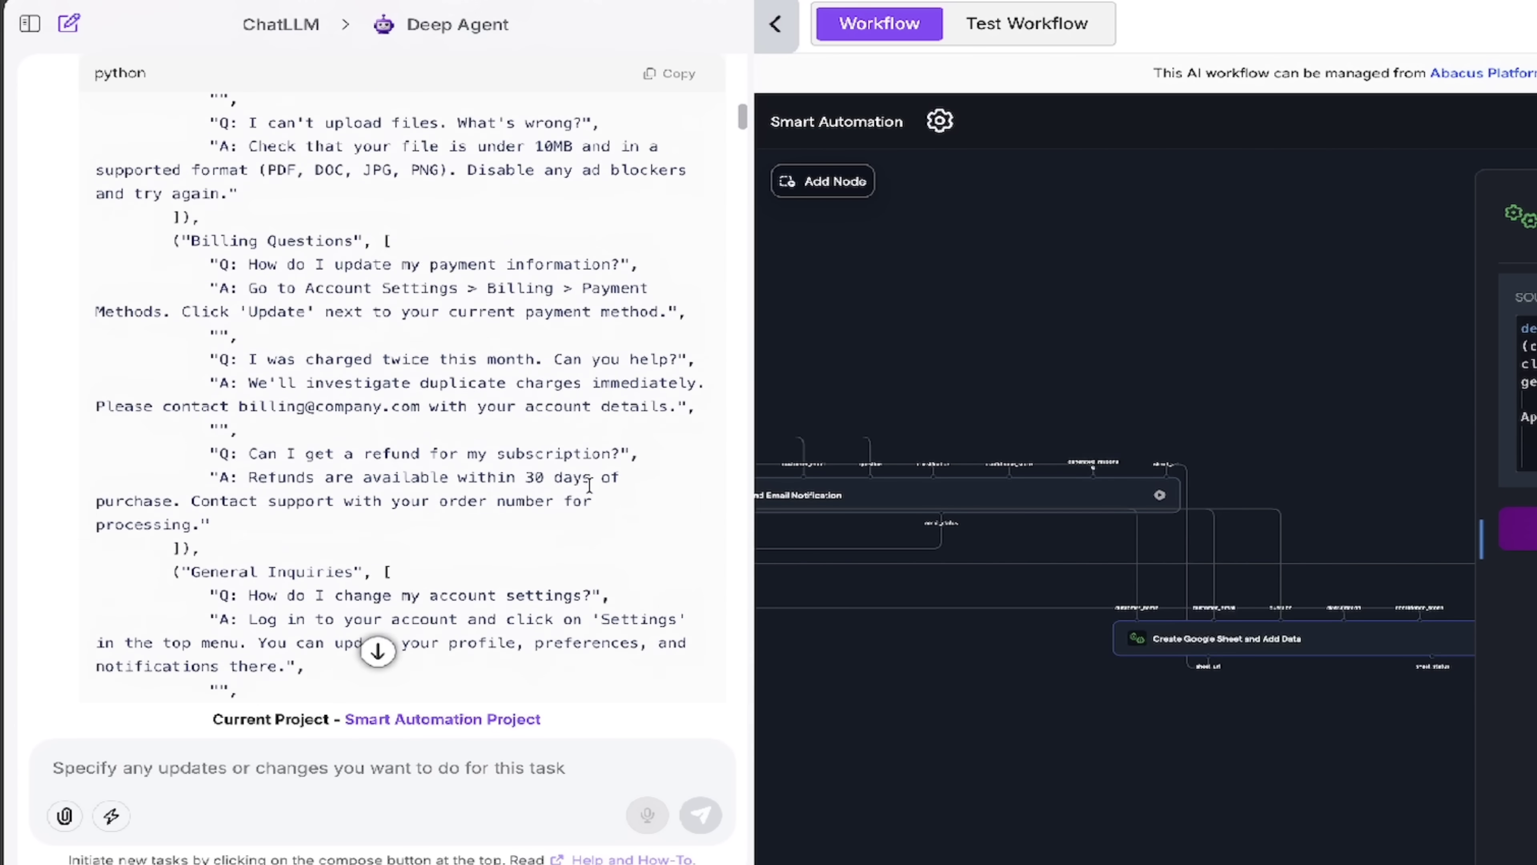
scroll(589, 483, down, 3)
scroll(590, 483, up, 9)
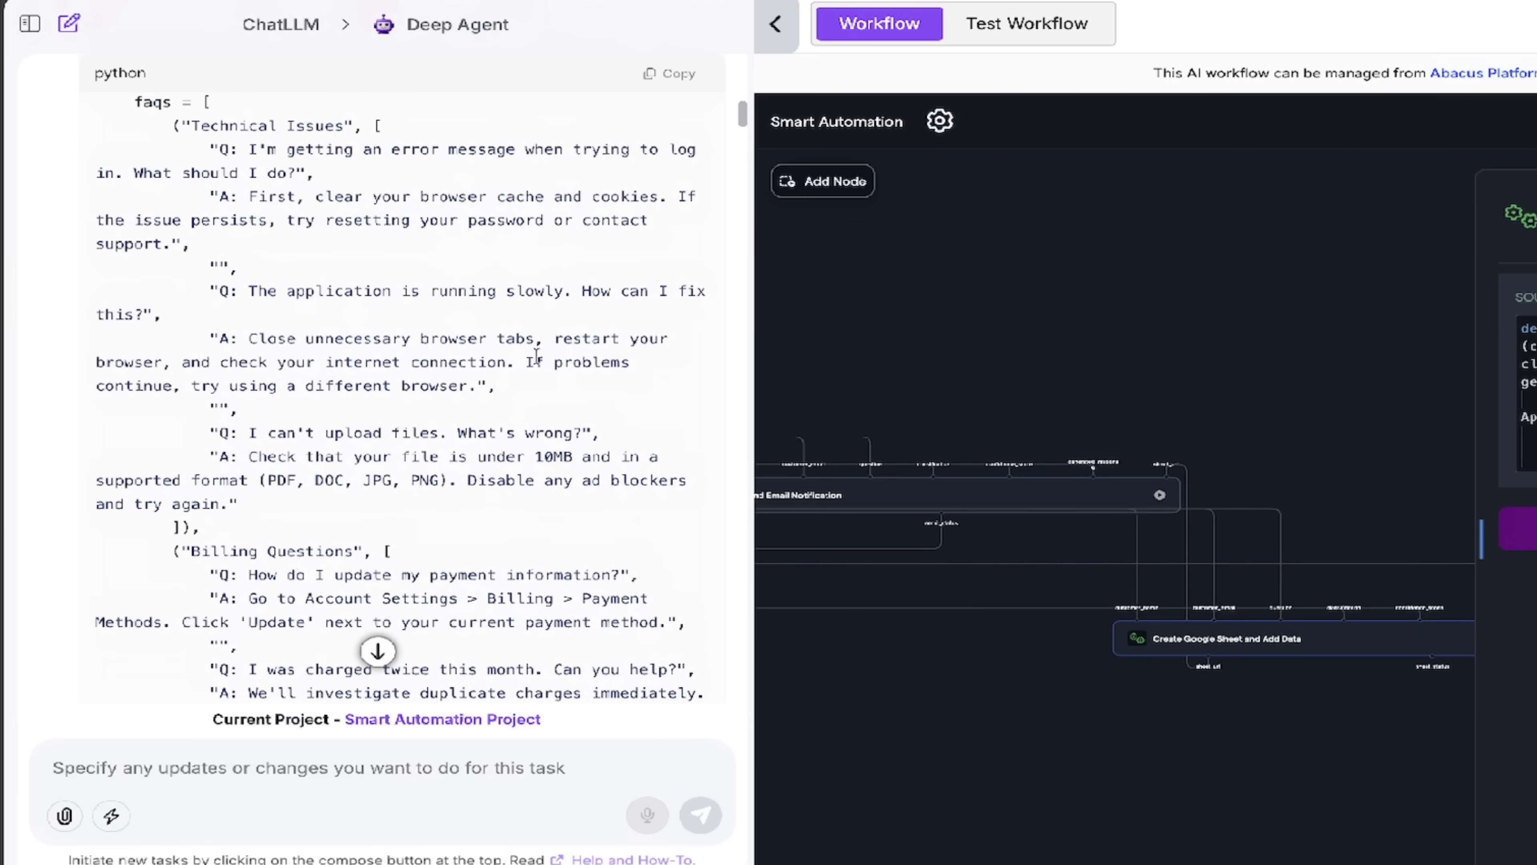
scroll(532, 336, up, 2)
scroll(529, 334, down, 2)
scroll(527, 332, up, 2)
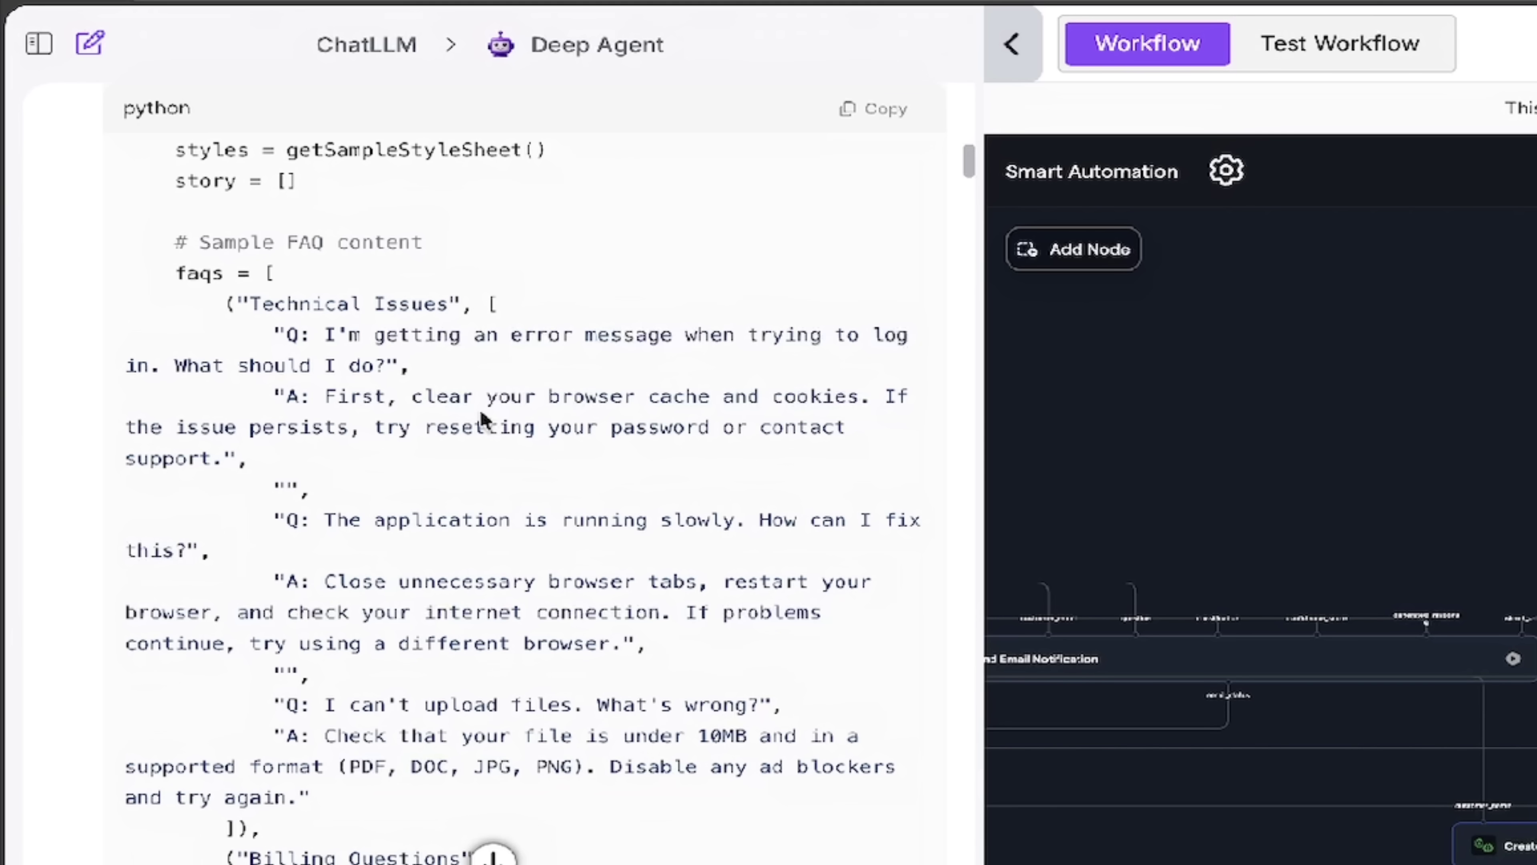
scroll(483, 418, down, 15)
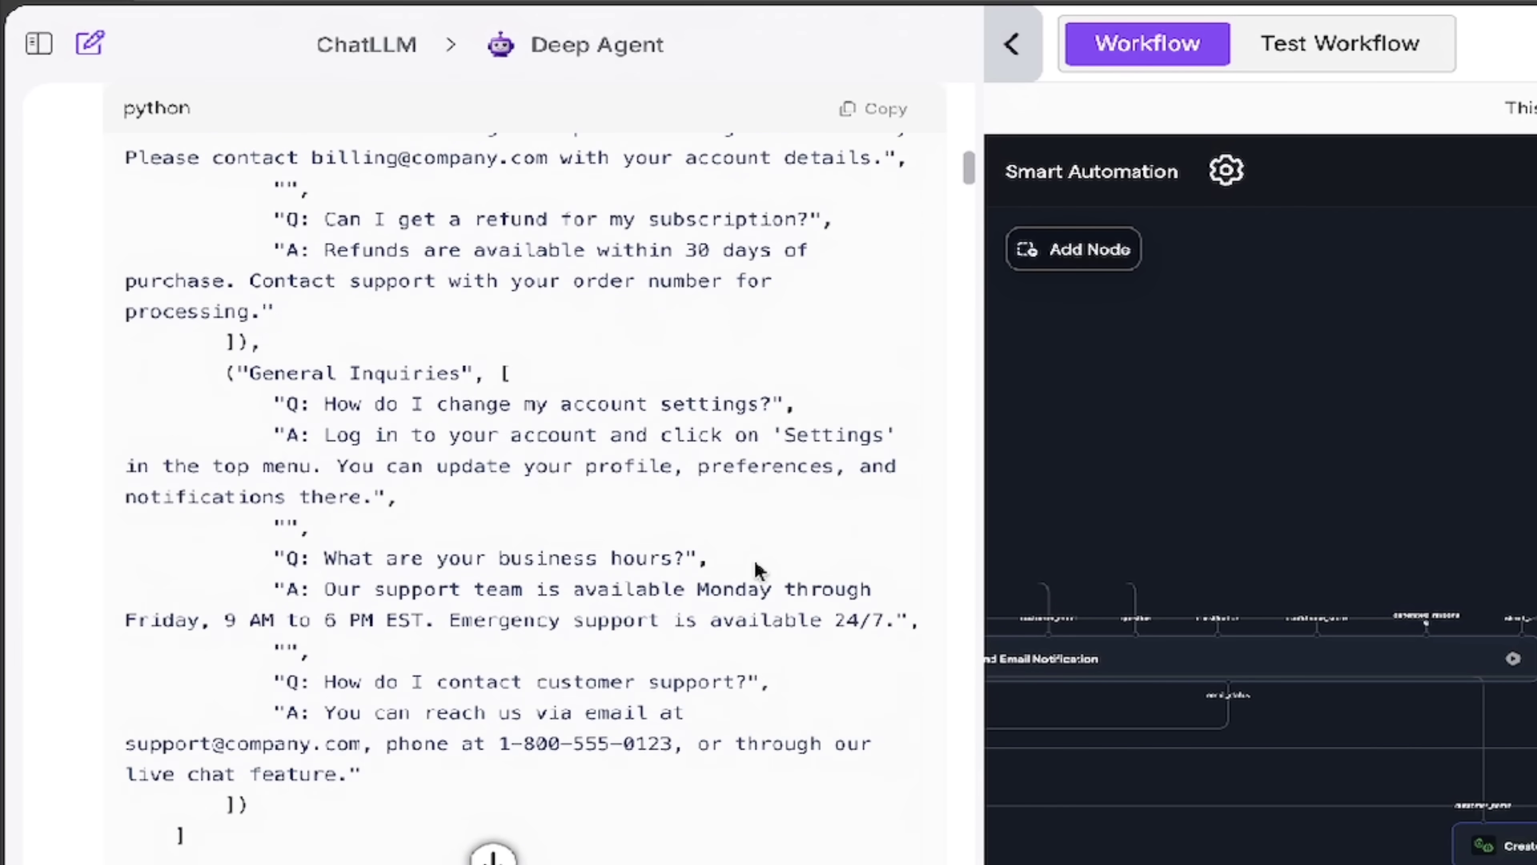
scroll(756, 569, down, 15)
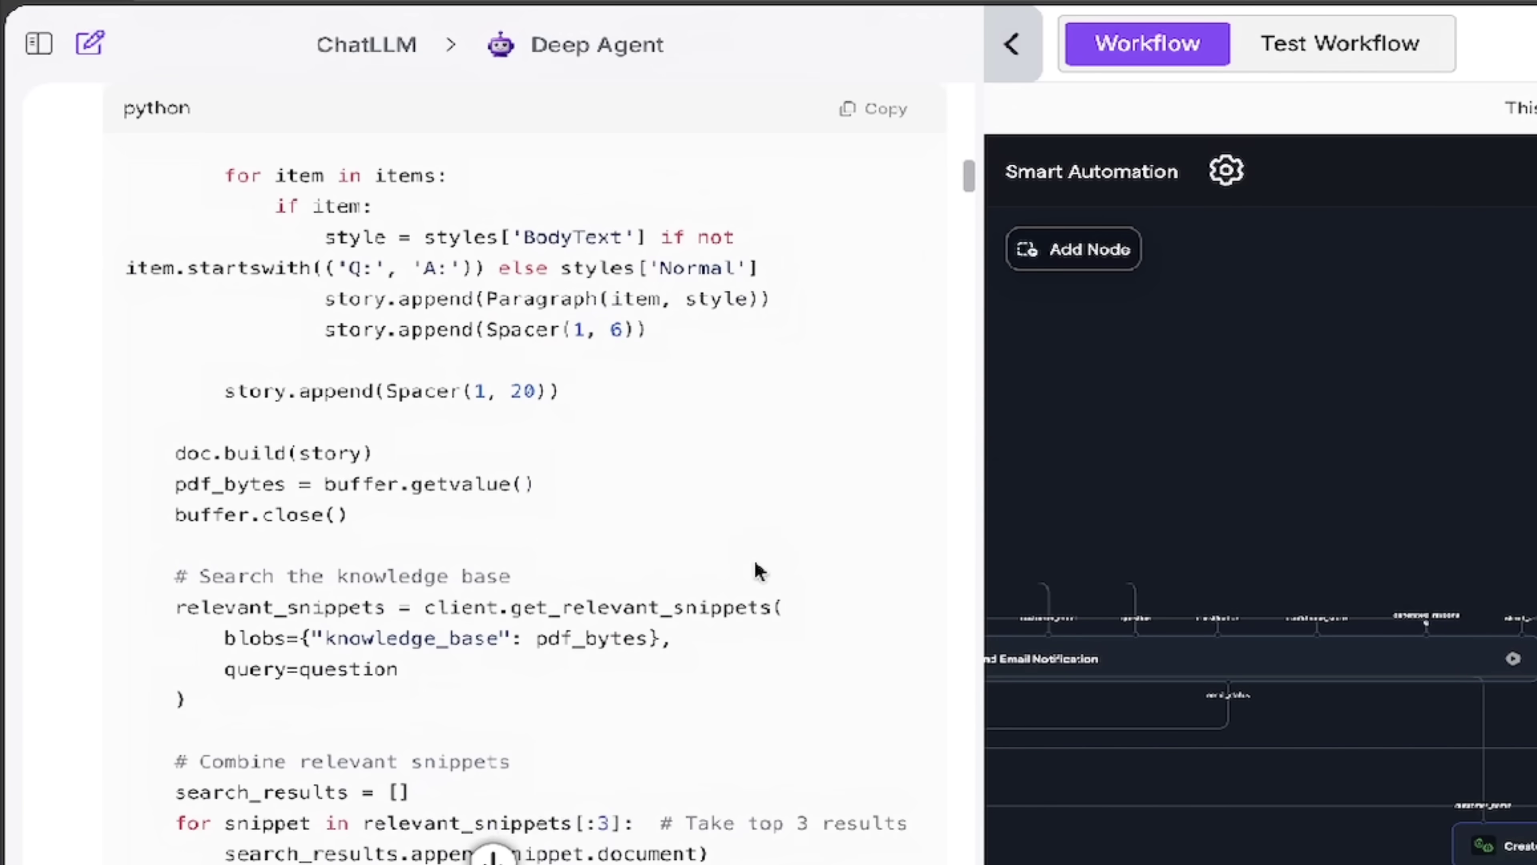
scroll(757, 572, down, 15)
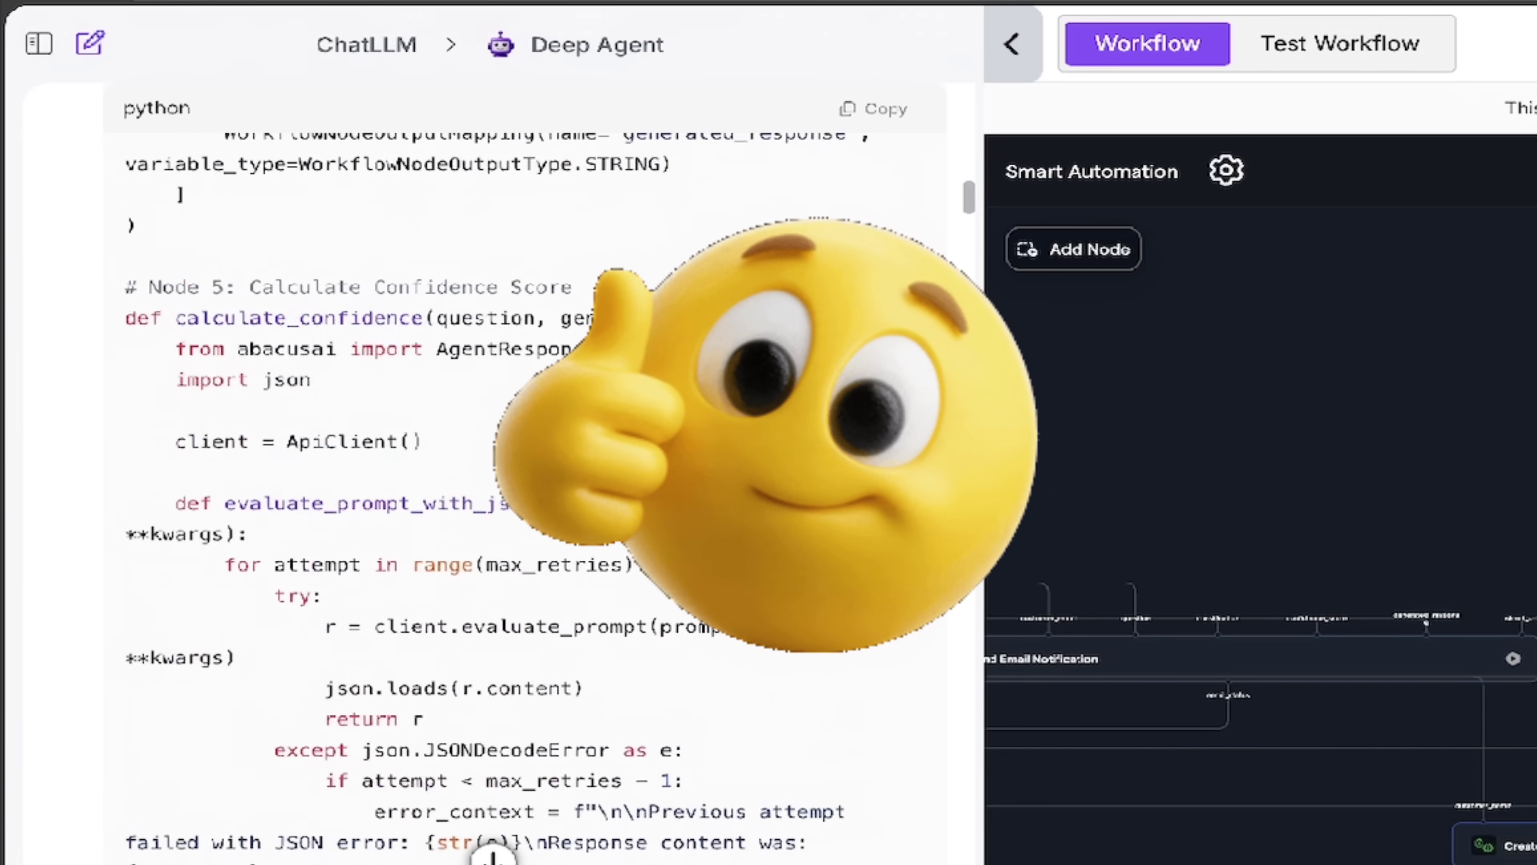
scroll(756, 572, down, 10)
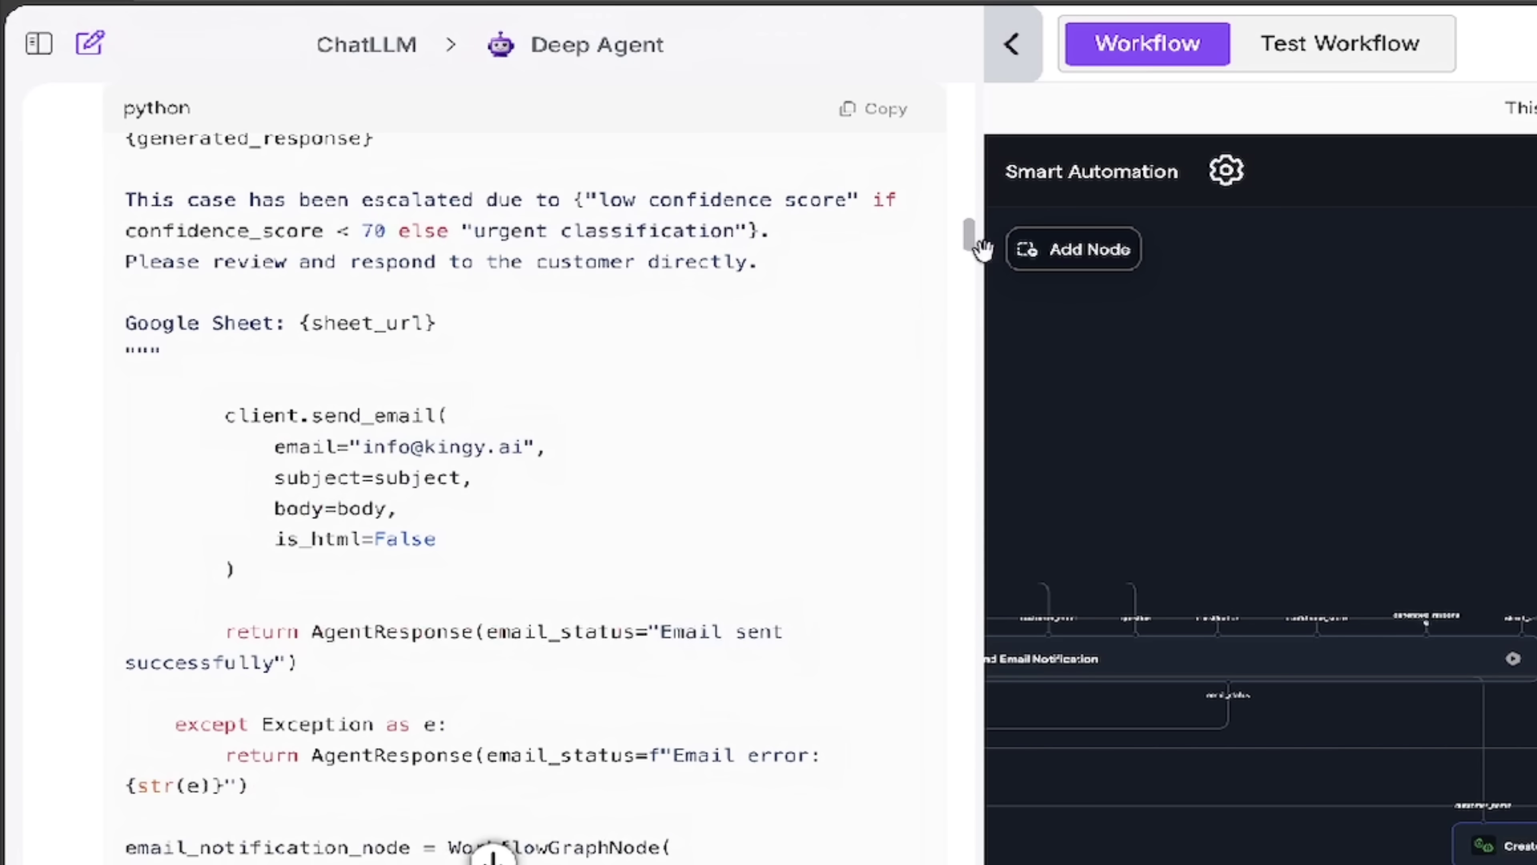
drag(981, 248, 957, 472)
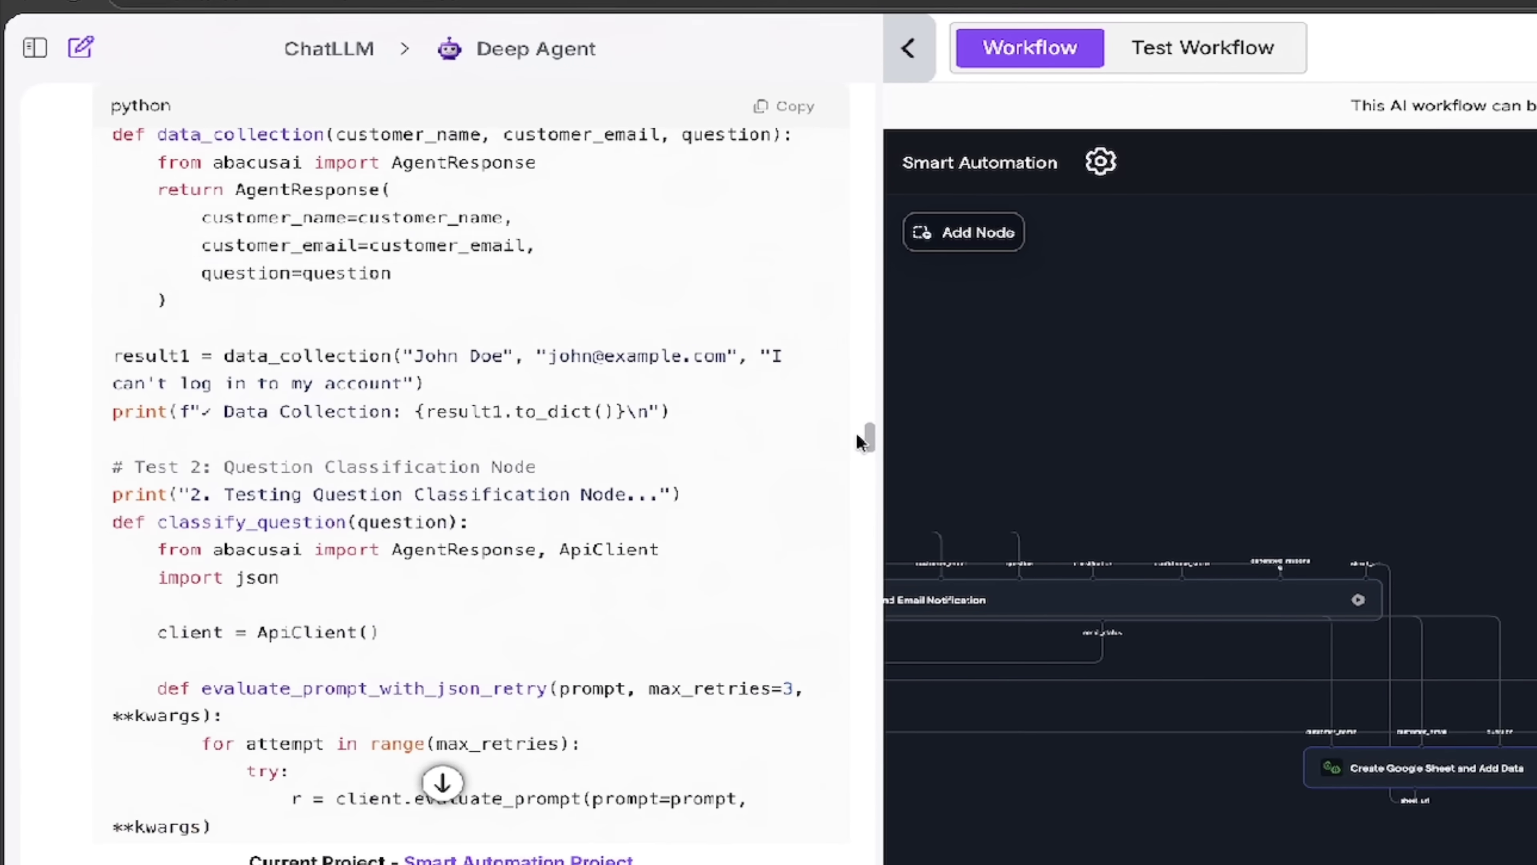
drag(856, 432, 676, 340)
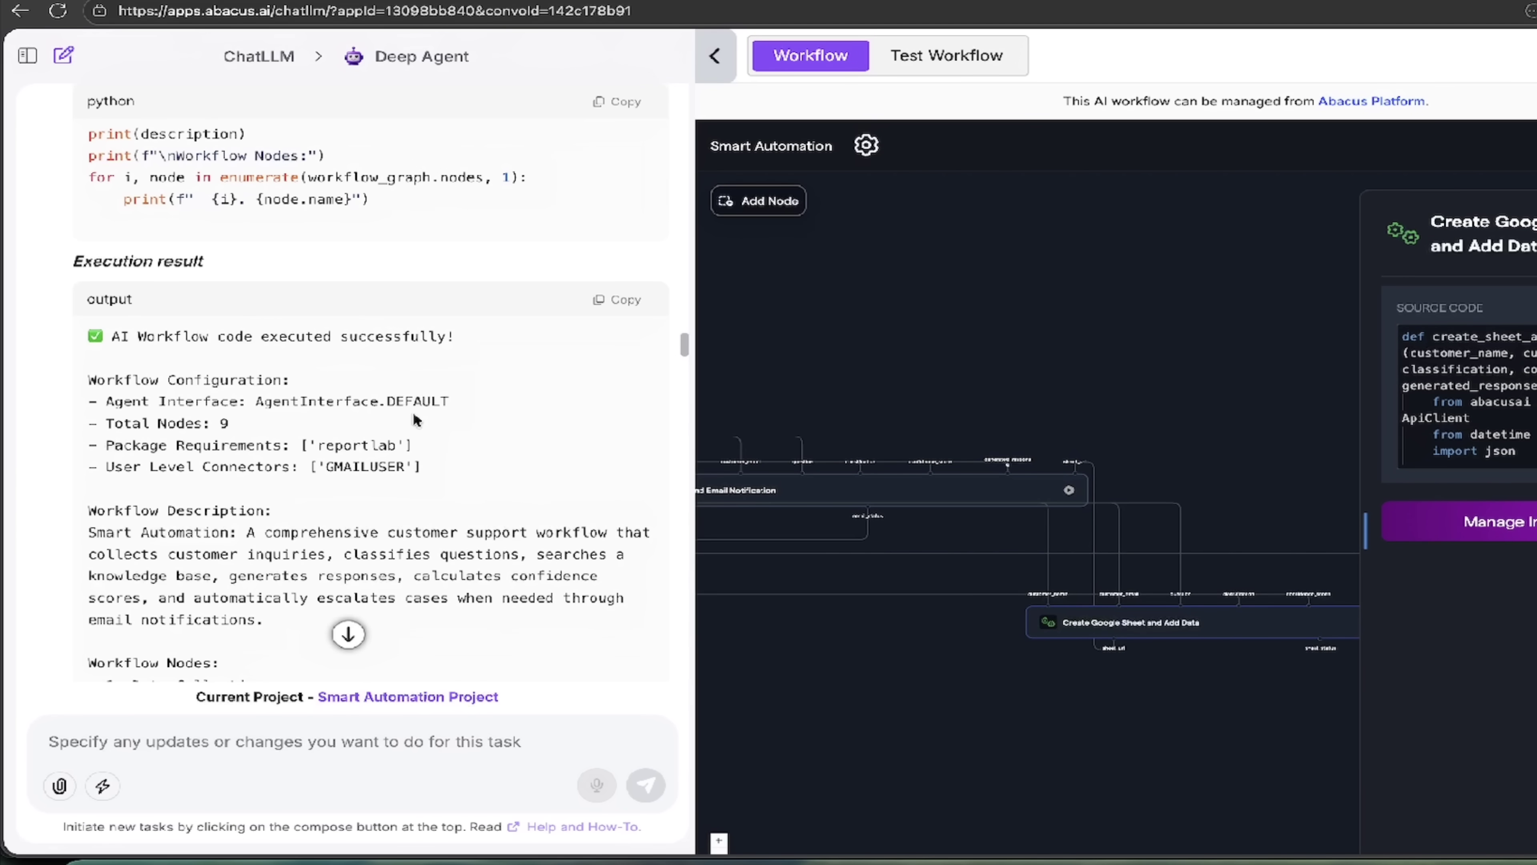
scroll(410, 430, down, 1)
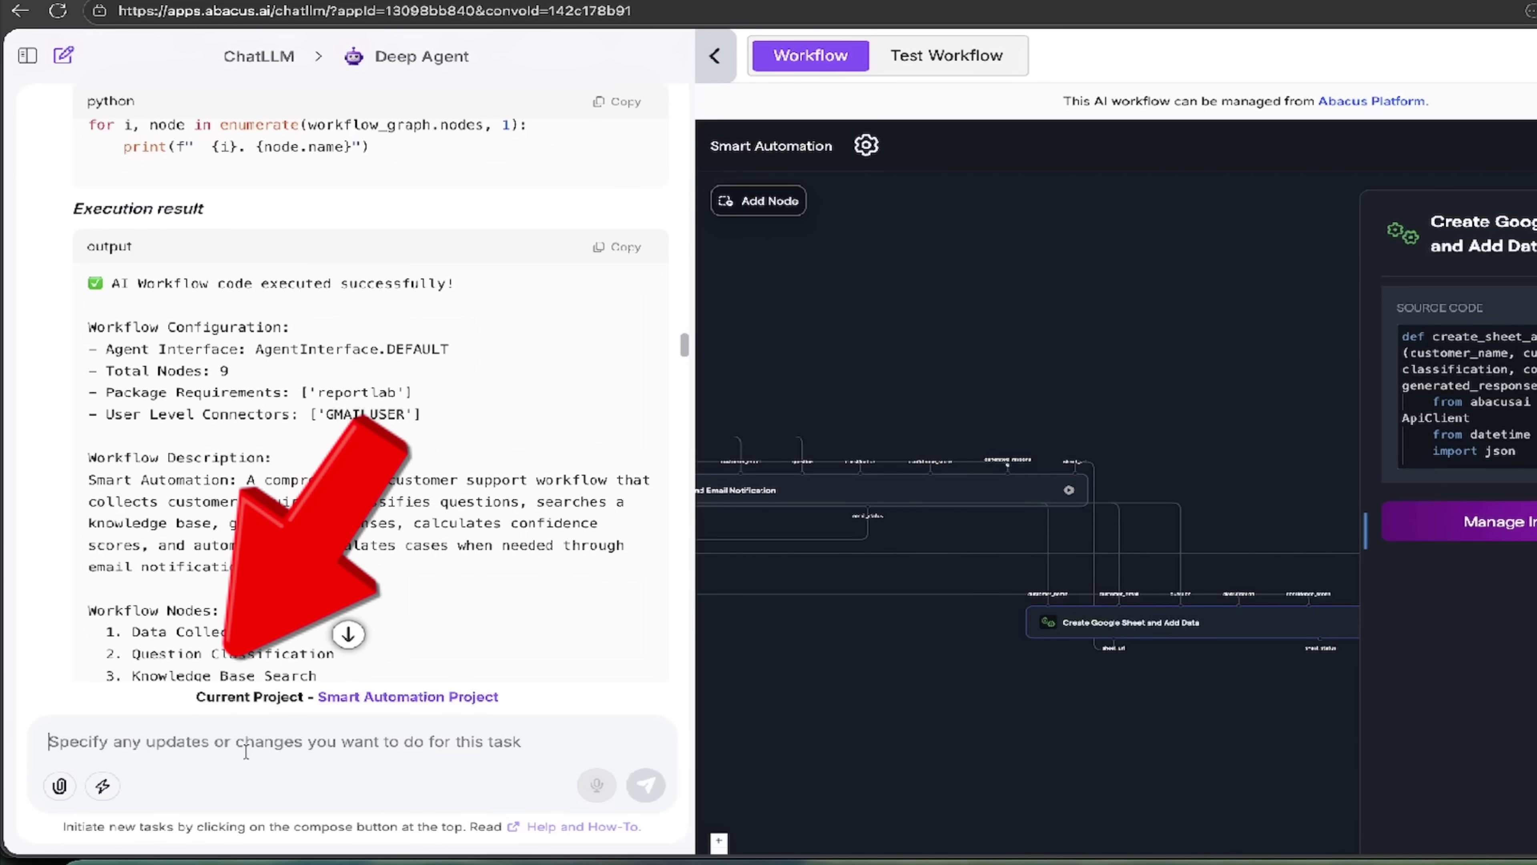
text(change this from python to react)
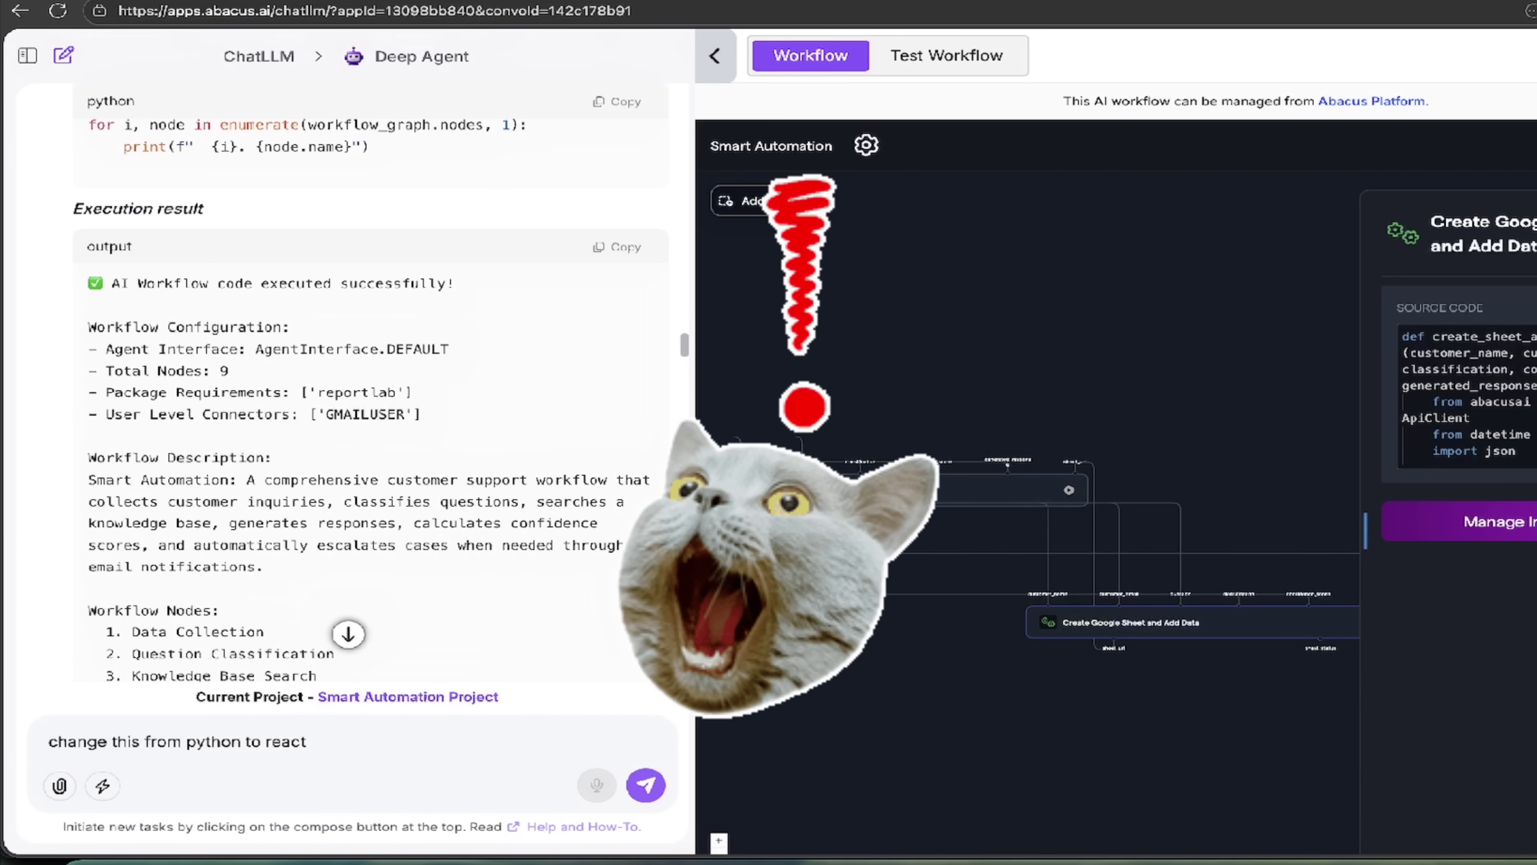
key(ctrl+a)
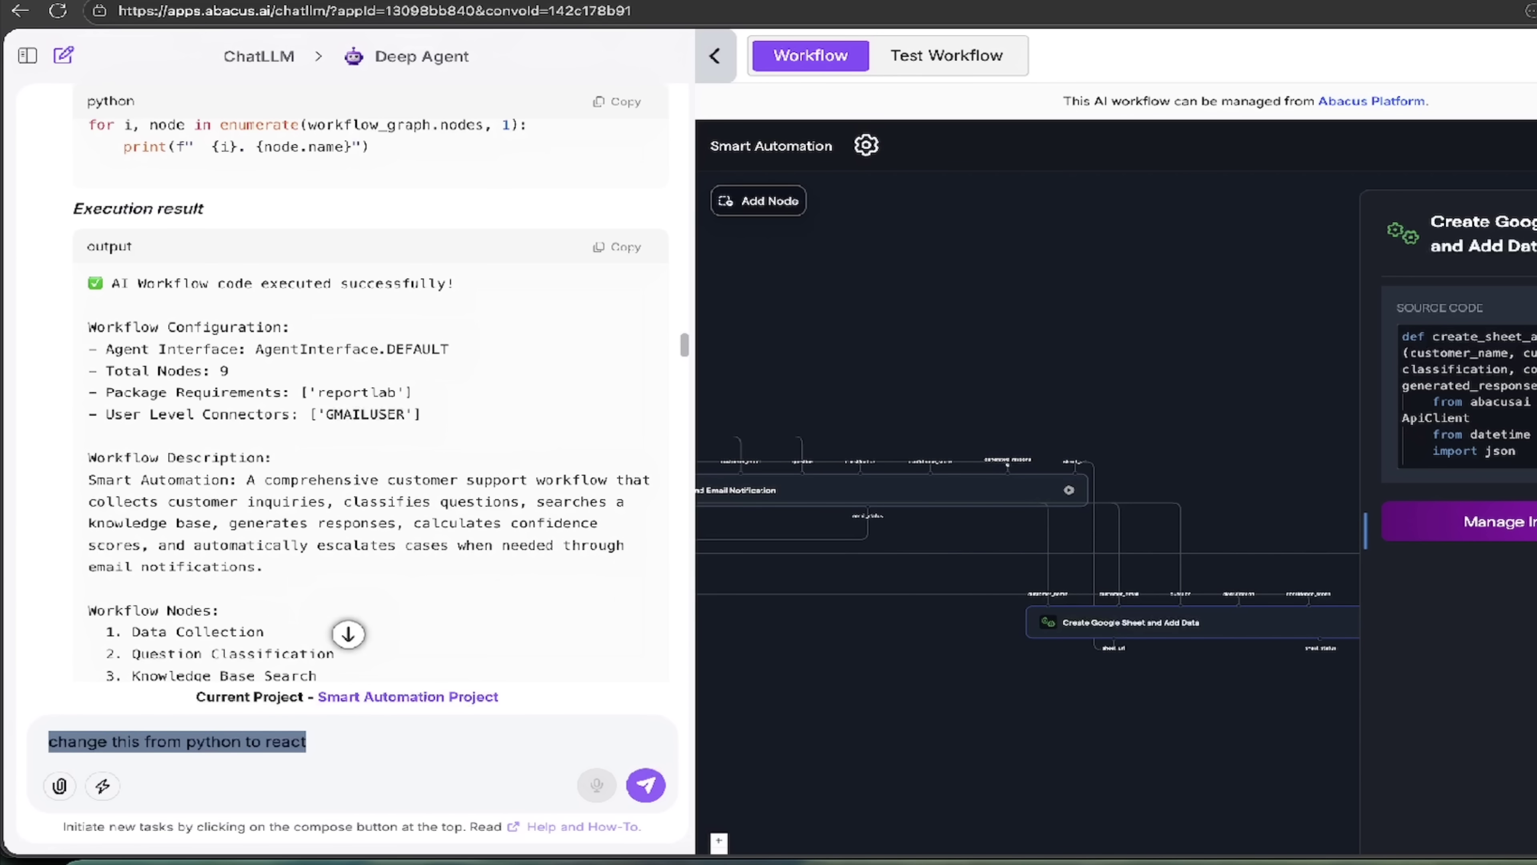
key(BackSpace)
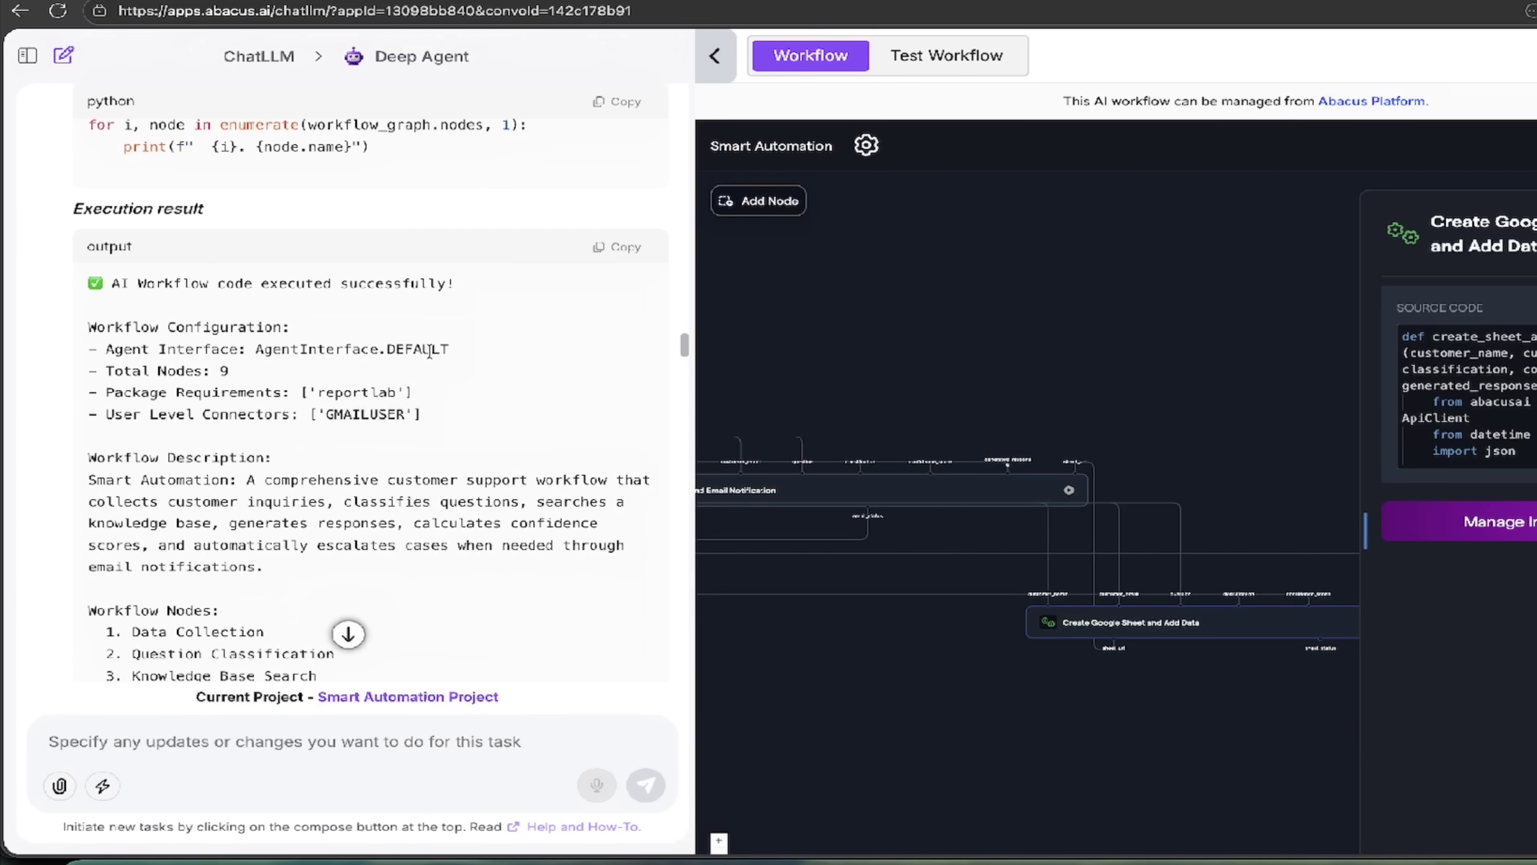
scroll(429, 351, down, 20)
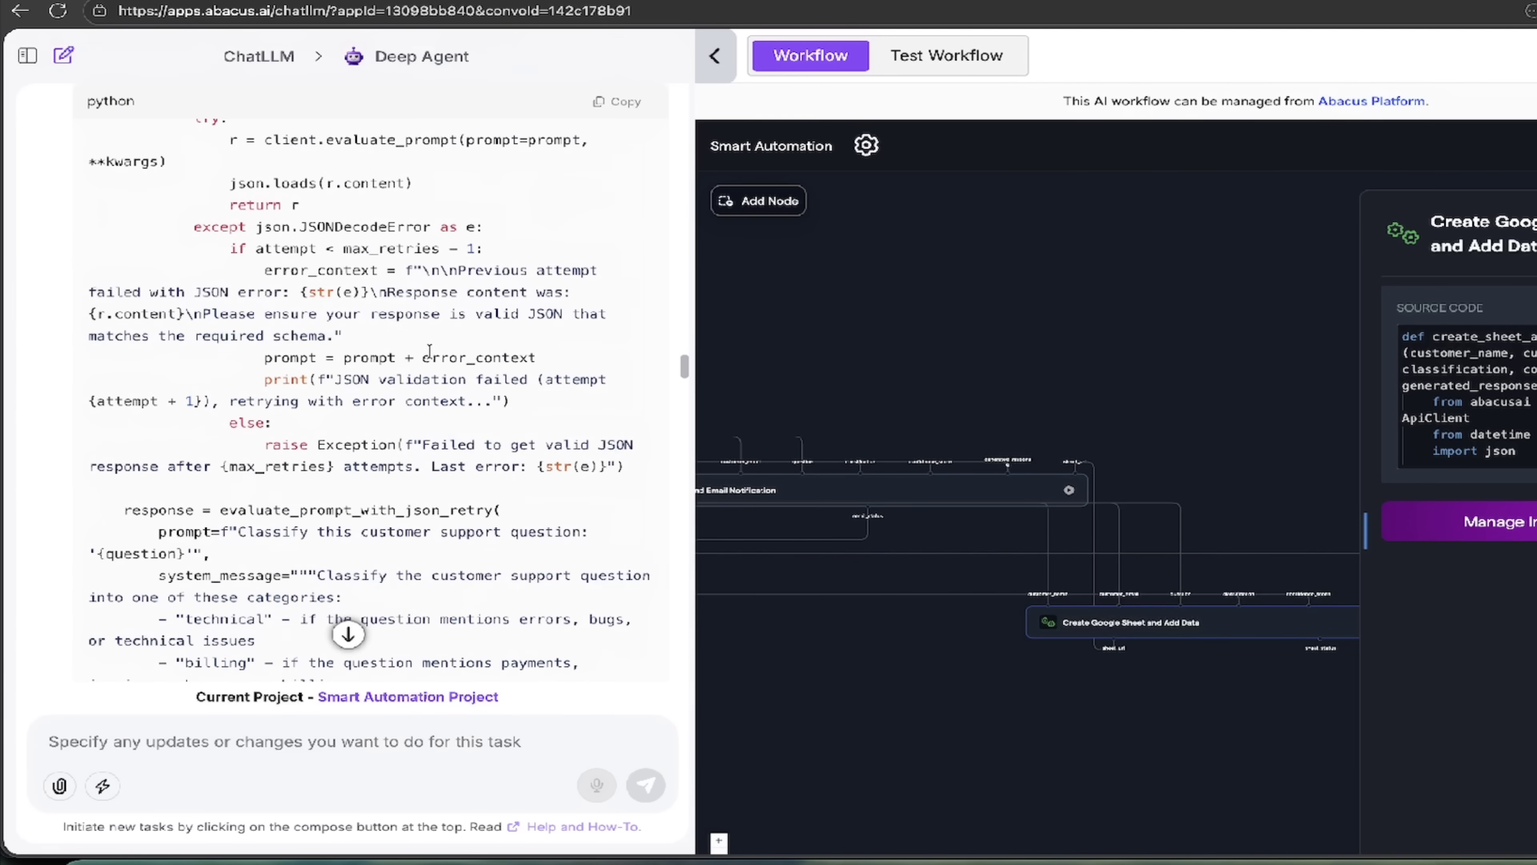
scroll(430, 351, down, 20)
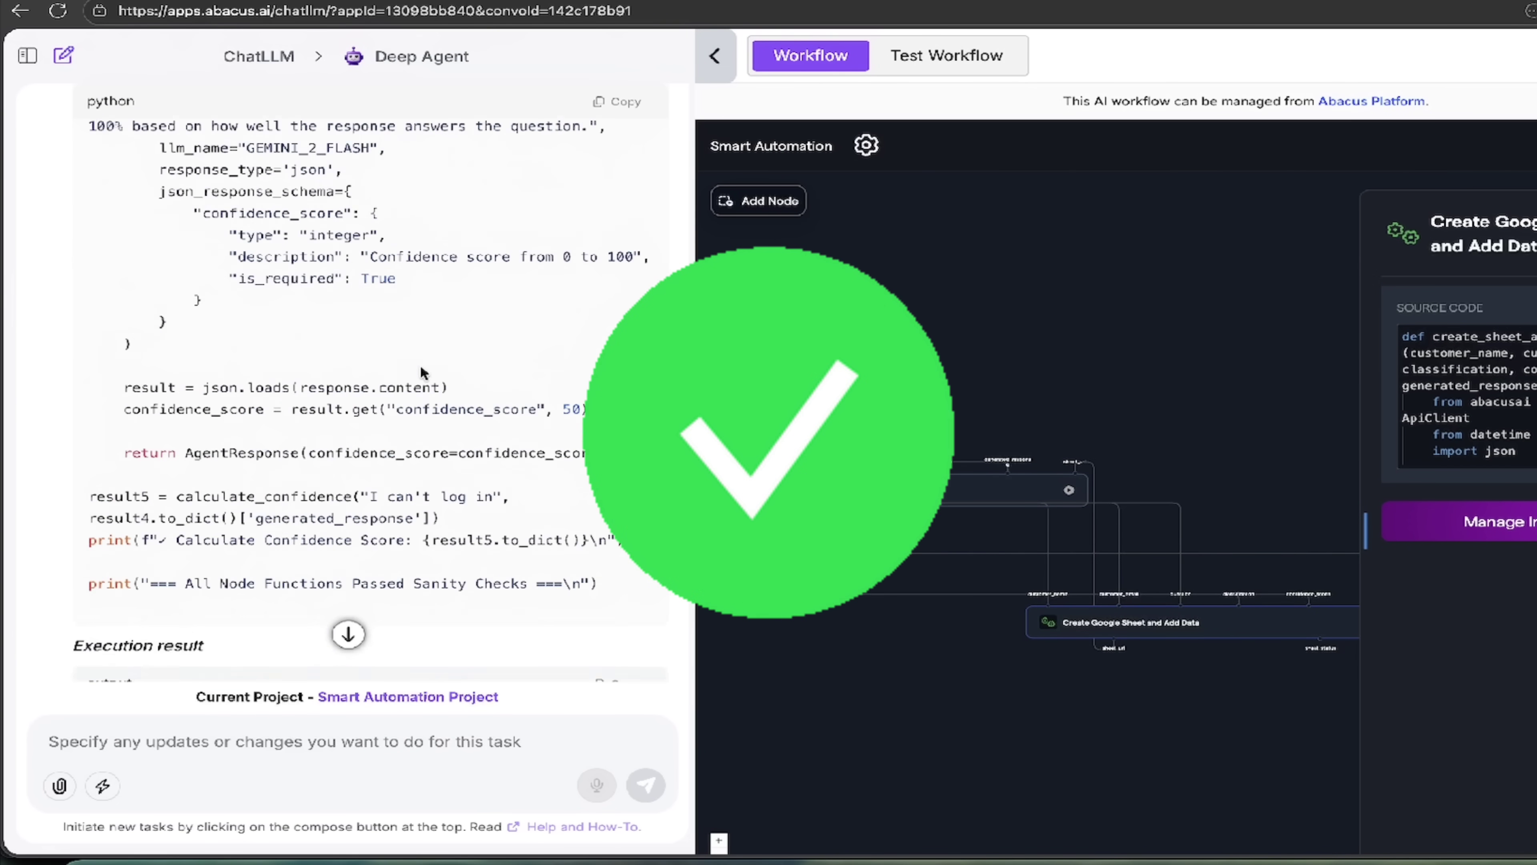
scroll(424, 372, down, 5)
Step: Scroll to the 'Workflow Created Successfully!' message listing the Workflow Steps and What's Configured
drag(683, 545, 688, 672)
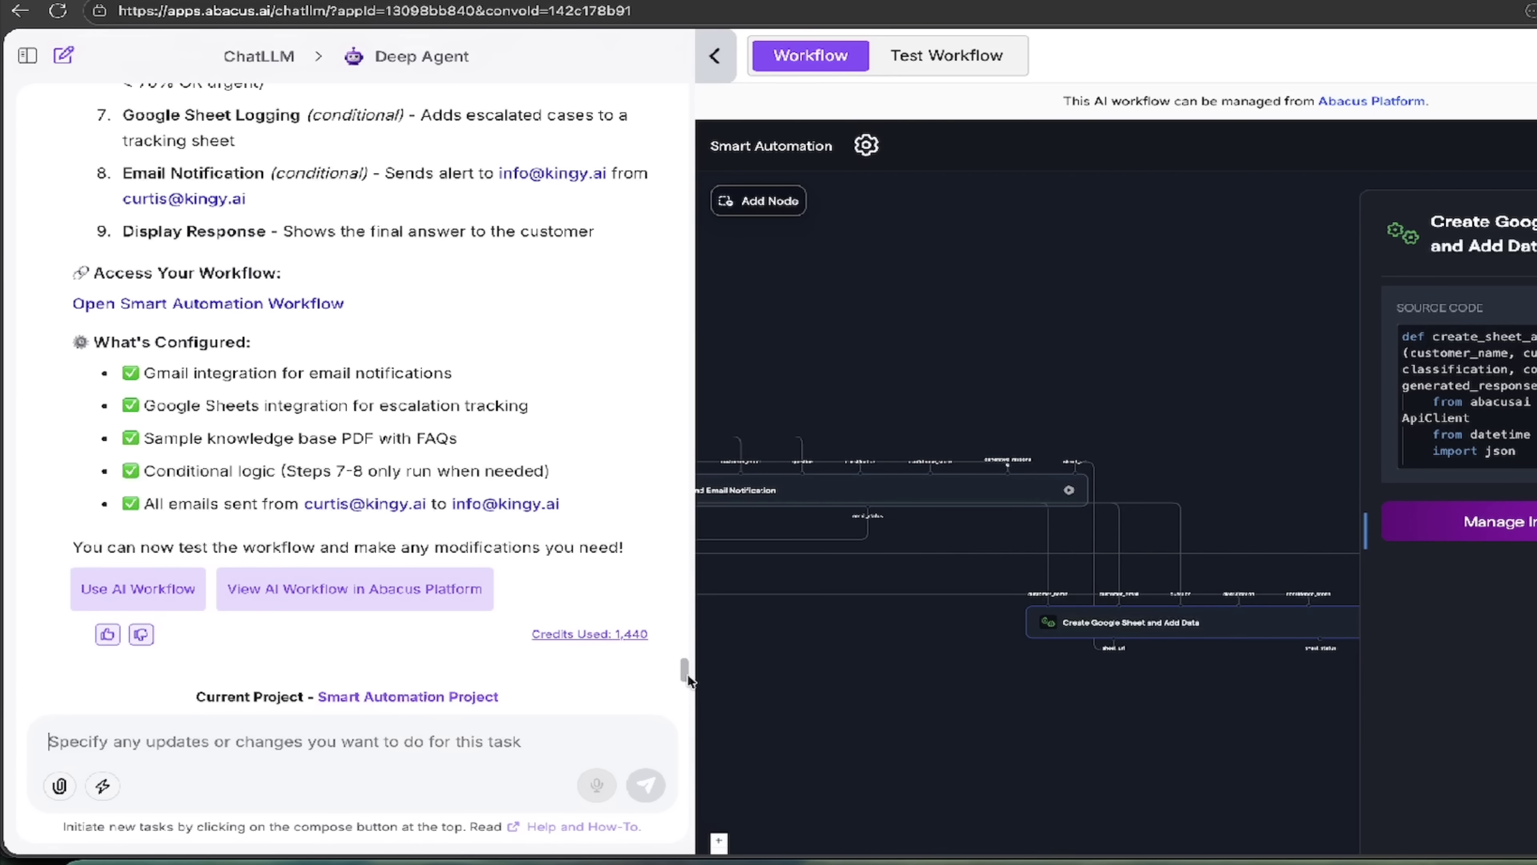
scroll(525, 418, up, 8)
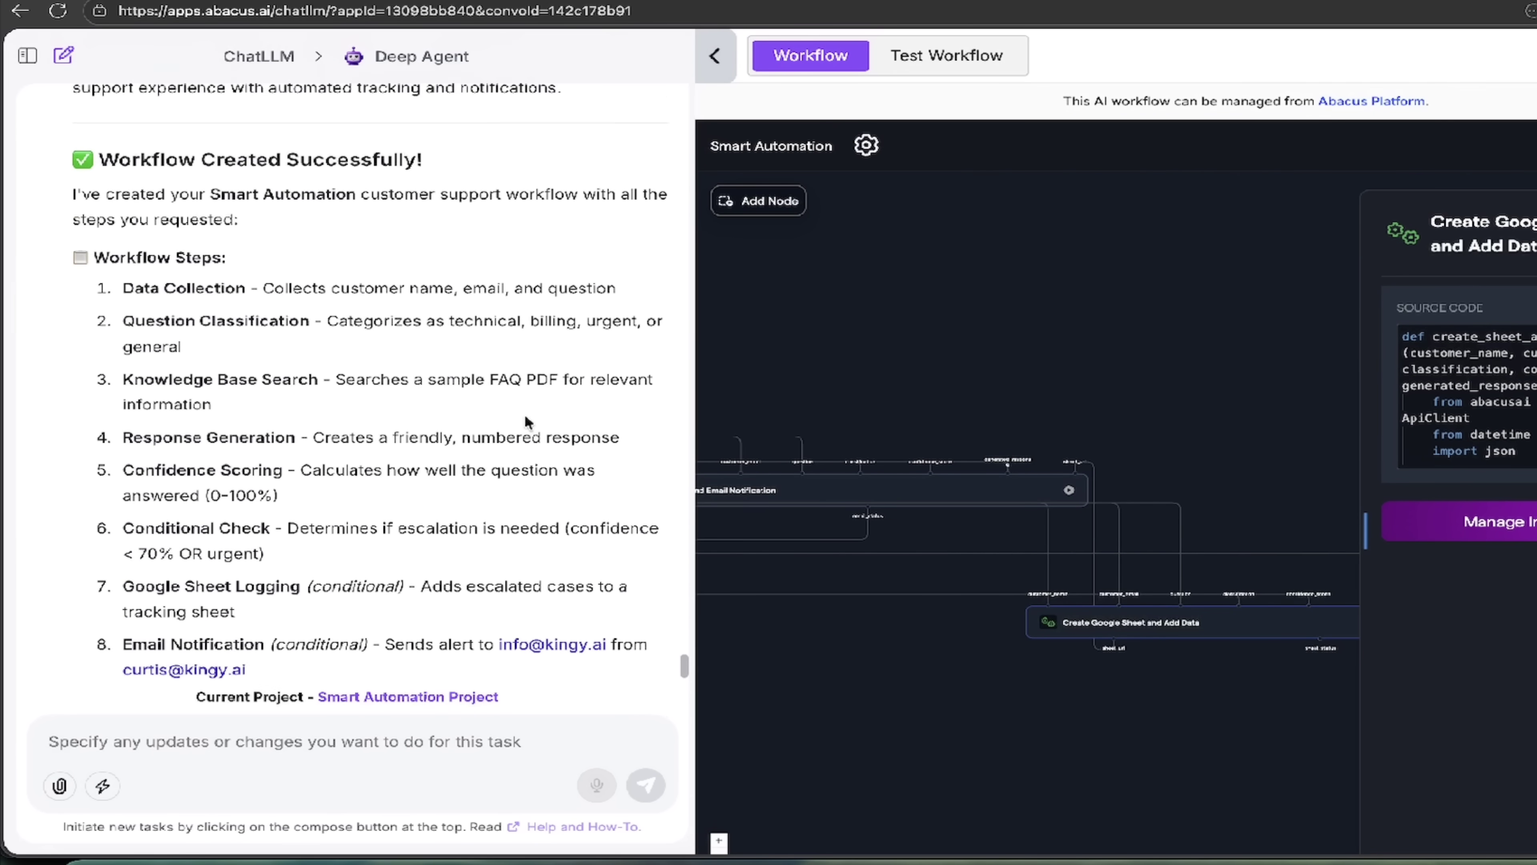
scroll(525, 422, down, 1)
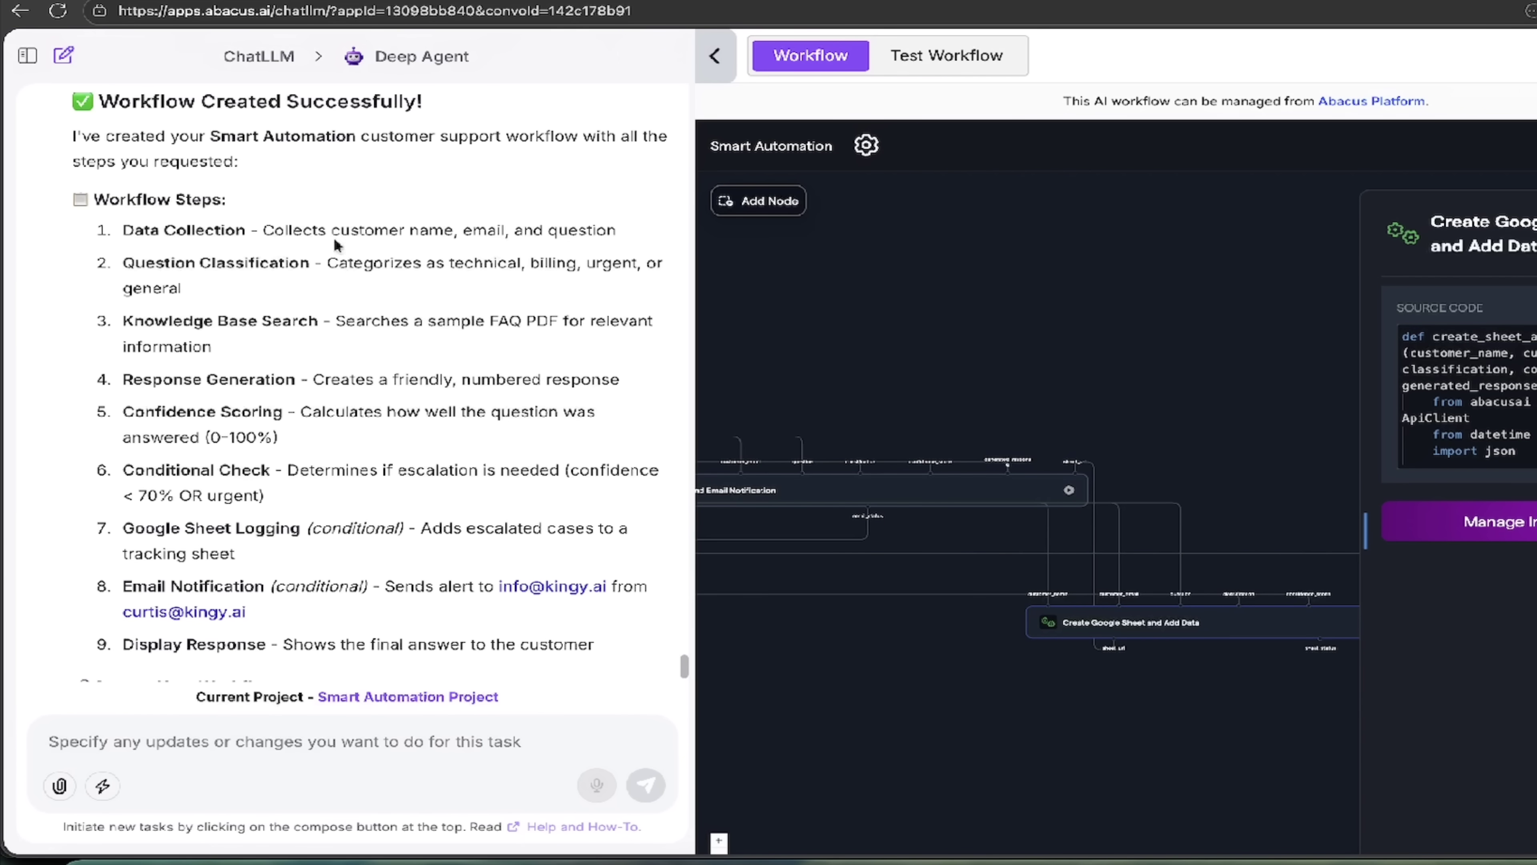
scroll(326, 321, down, 2)
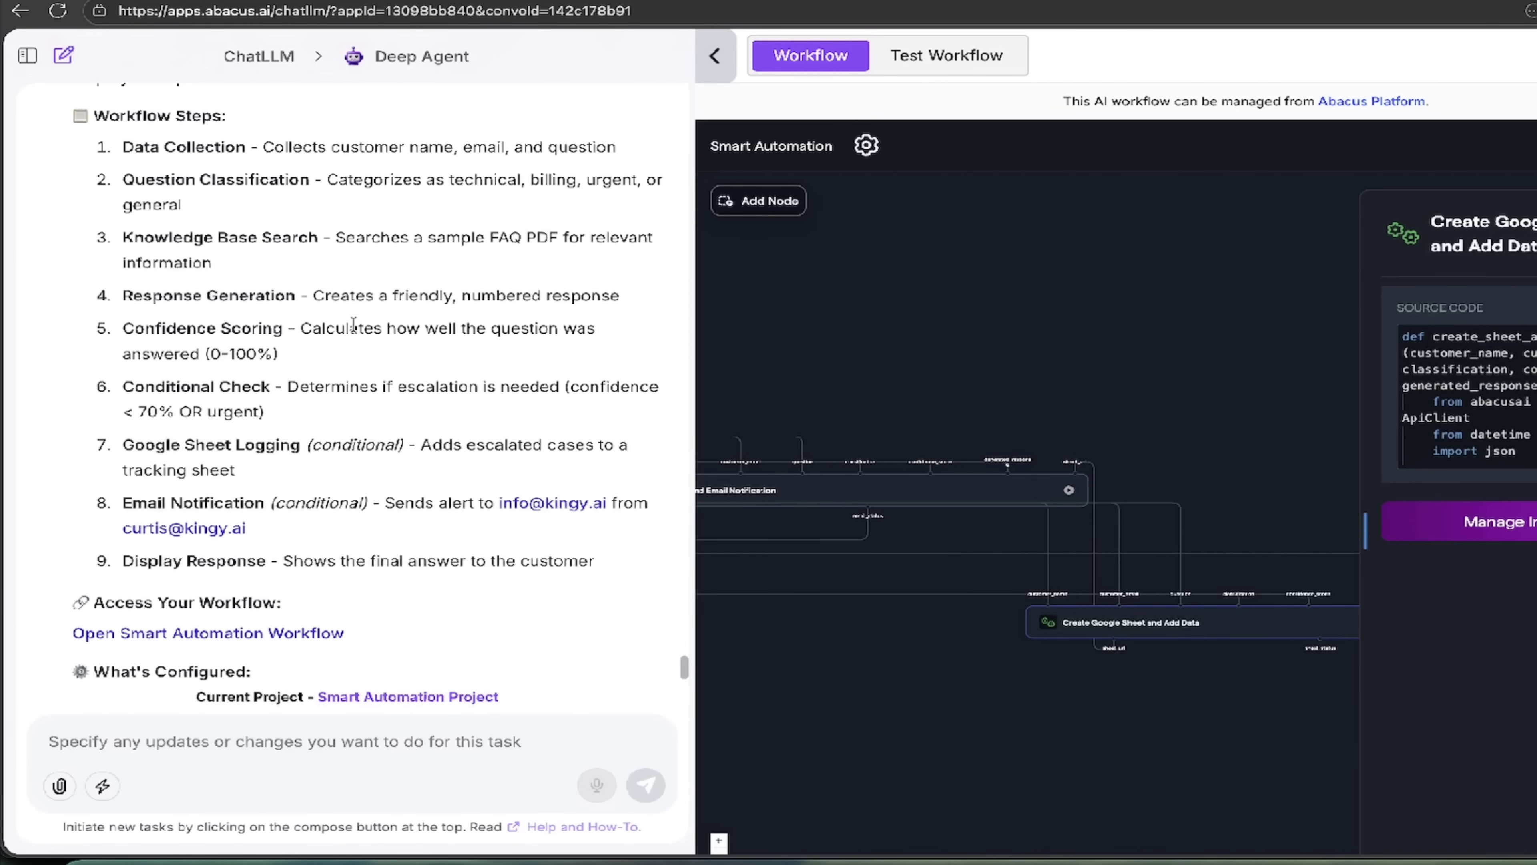
scroll(353, 323, down, 3)
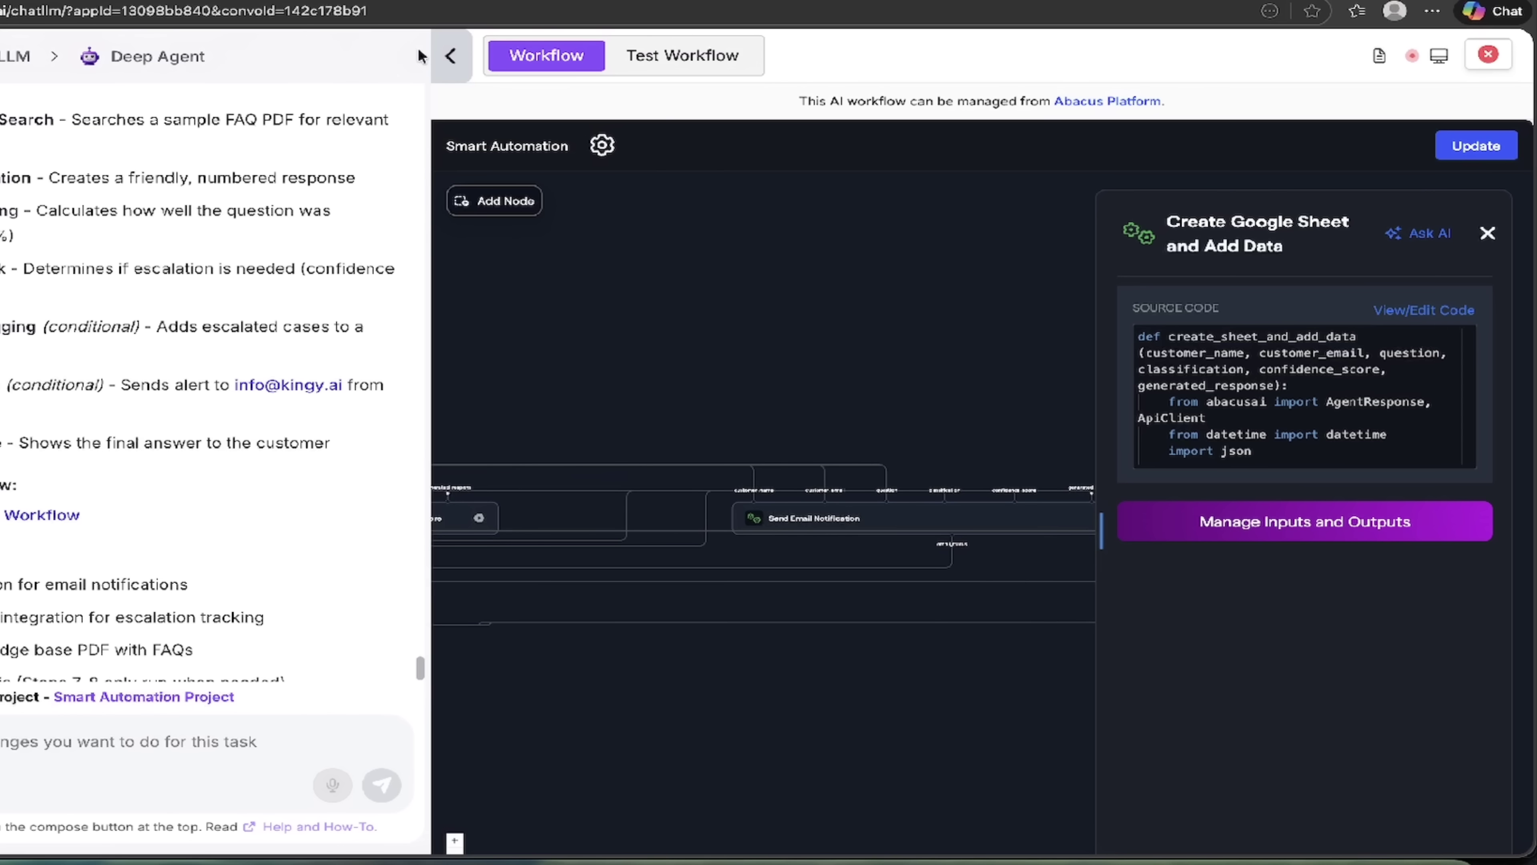
Step: Collapse the chat panel so the workflow canvas fills the window, then pan across the first nodes
click(451, 58)
drag(85, 304, 150, 279)
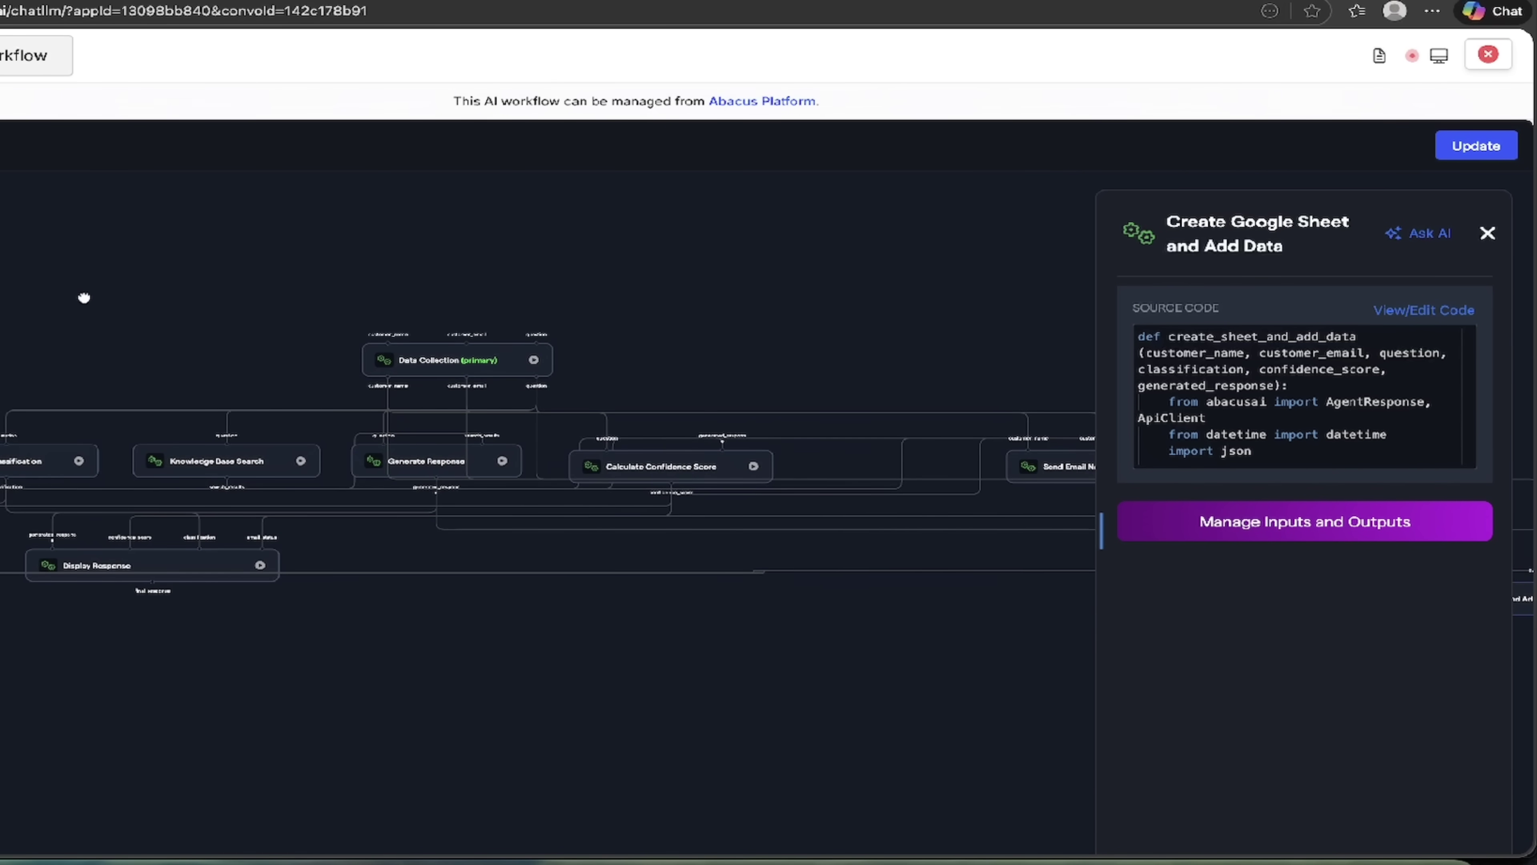
scroll(82, 295, up, 3)
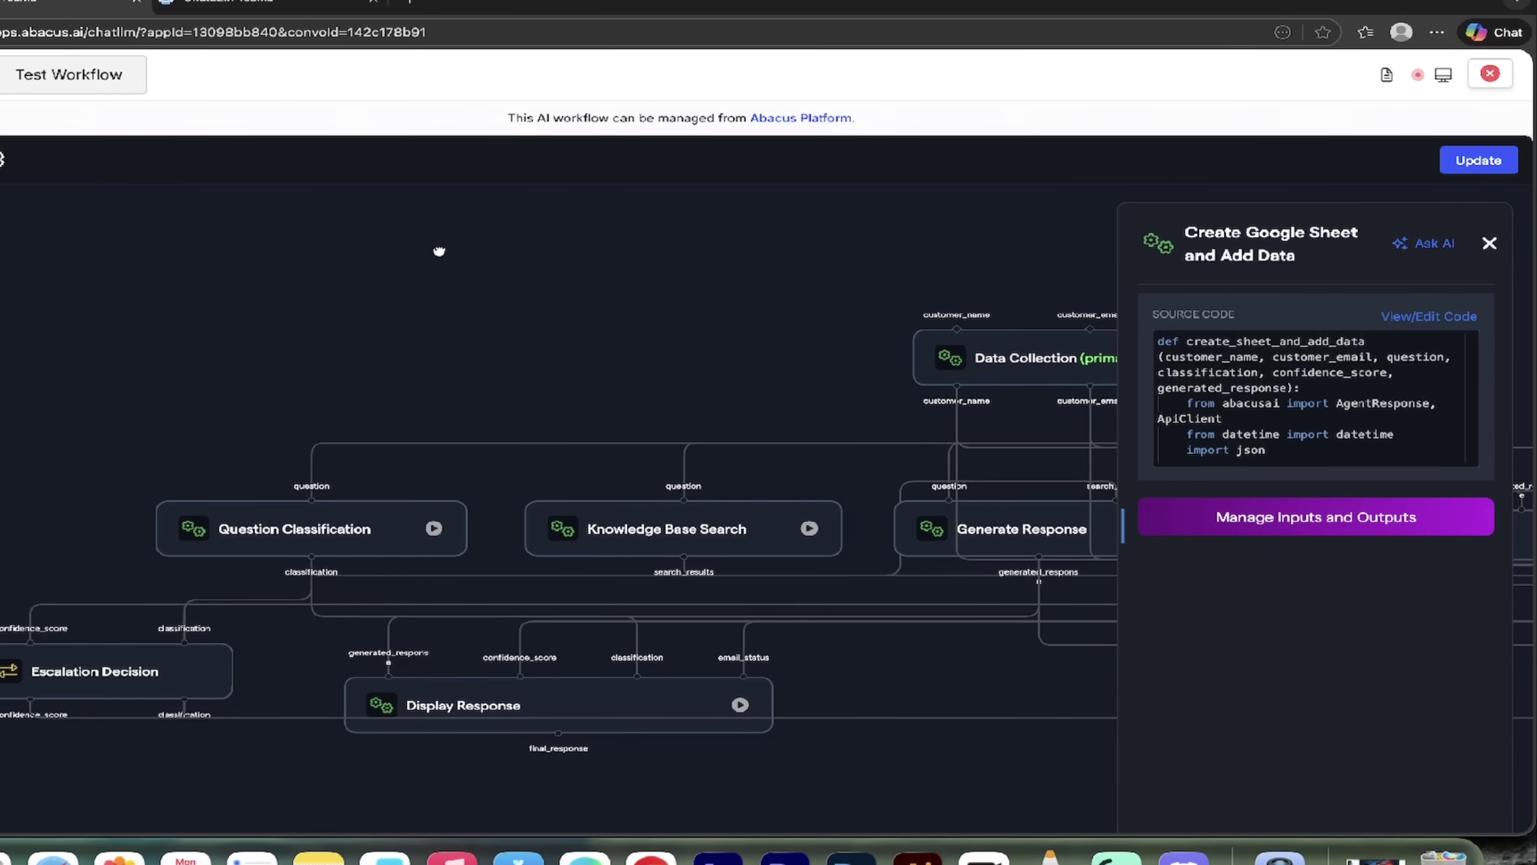
drag(379, 324, 264, 308)
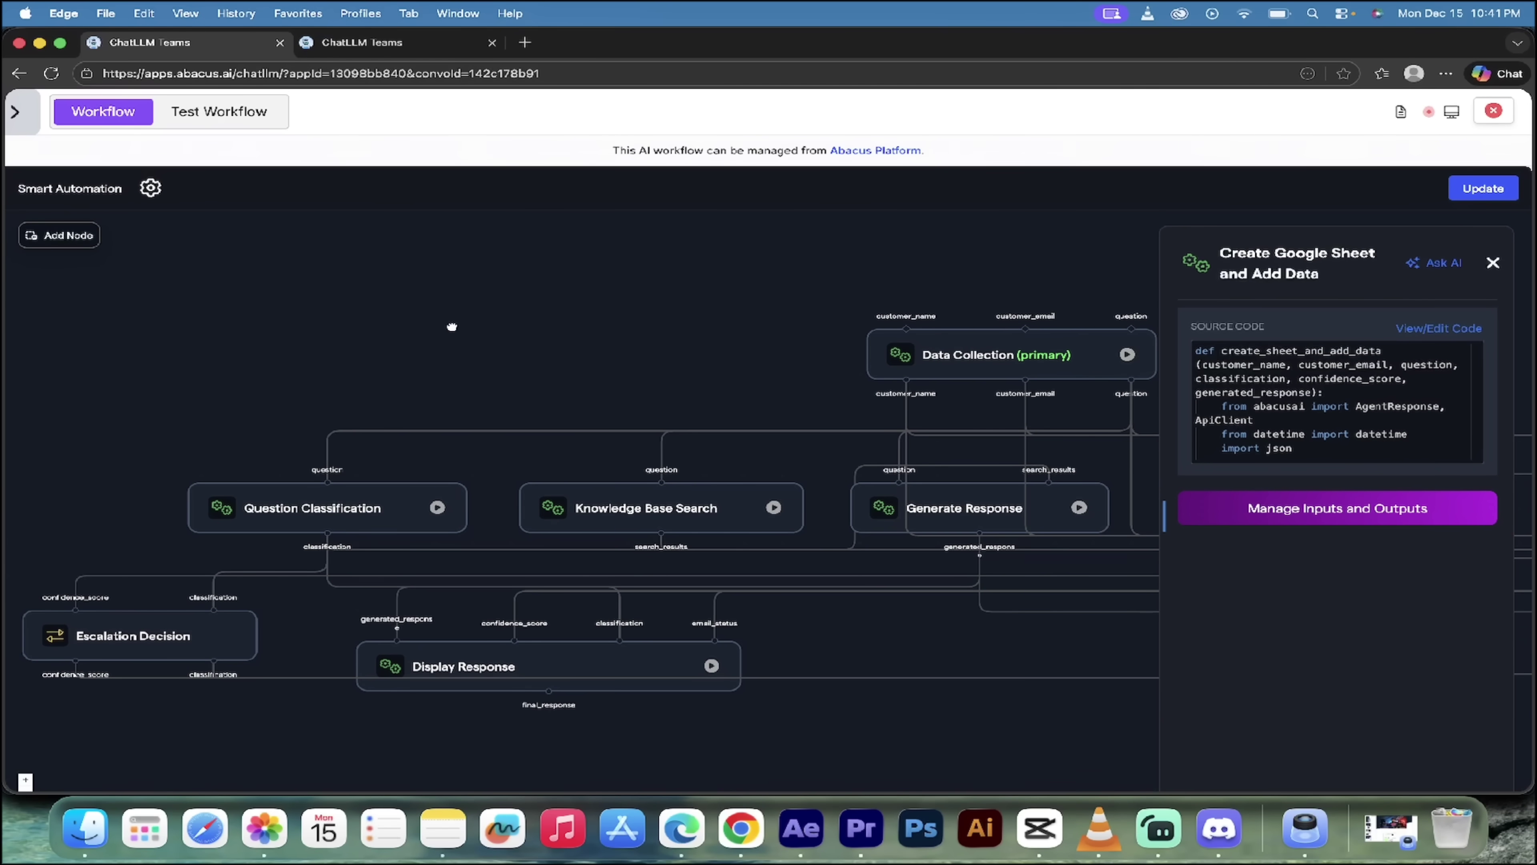
drag(452, 327, 528, 272)
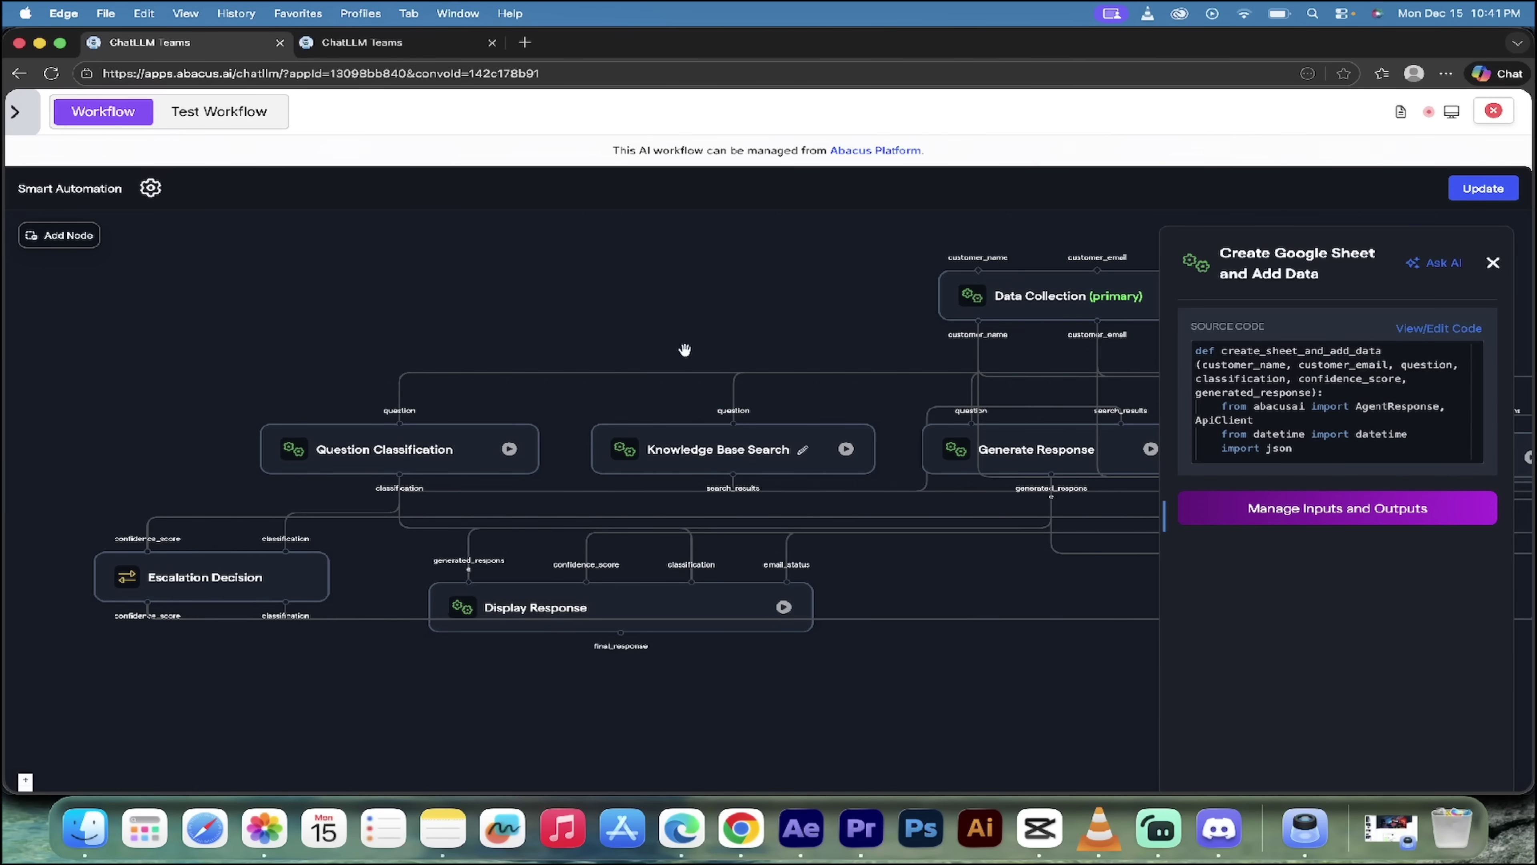
Step: Pan along the workflow to Calculate Confidence Score and Send Email Notification
drag(686, 350, 365, 348)
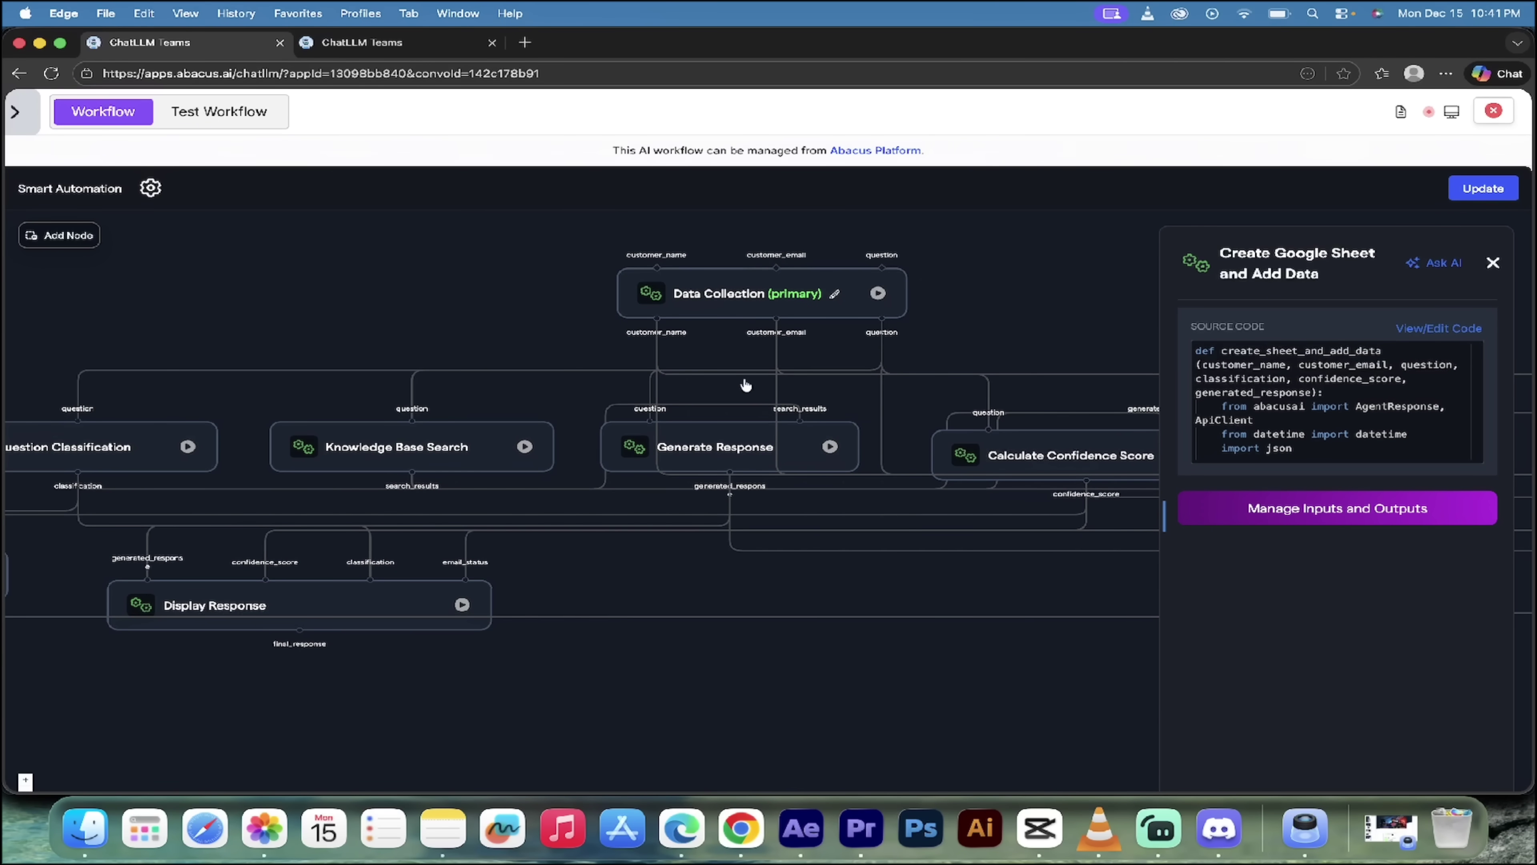
scroll(742, 410, down, 1)
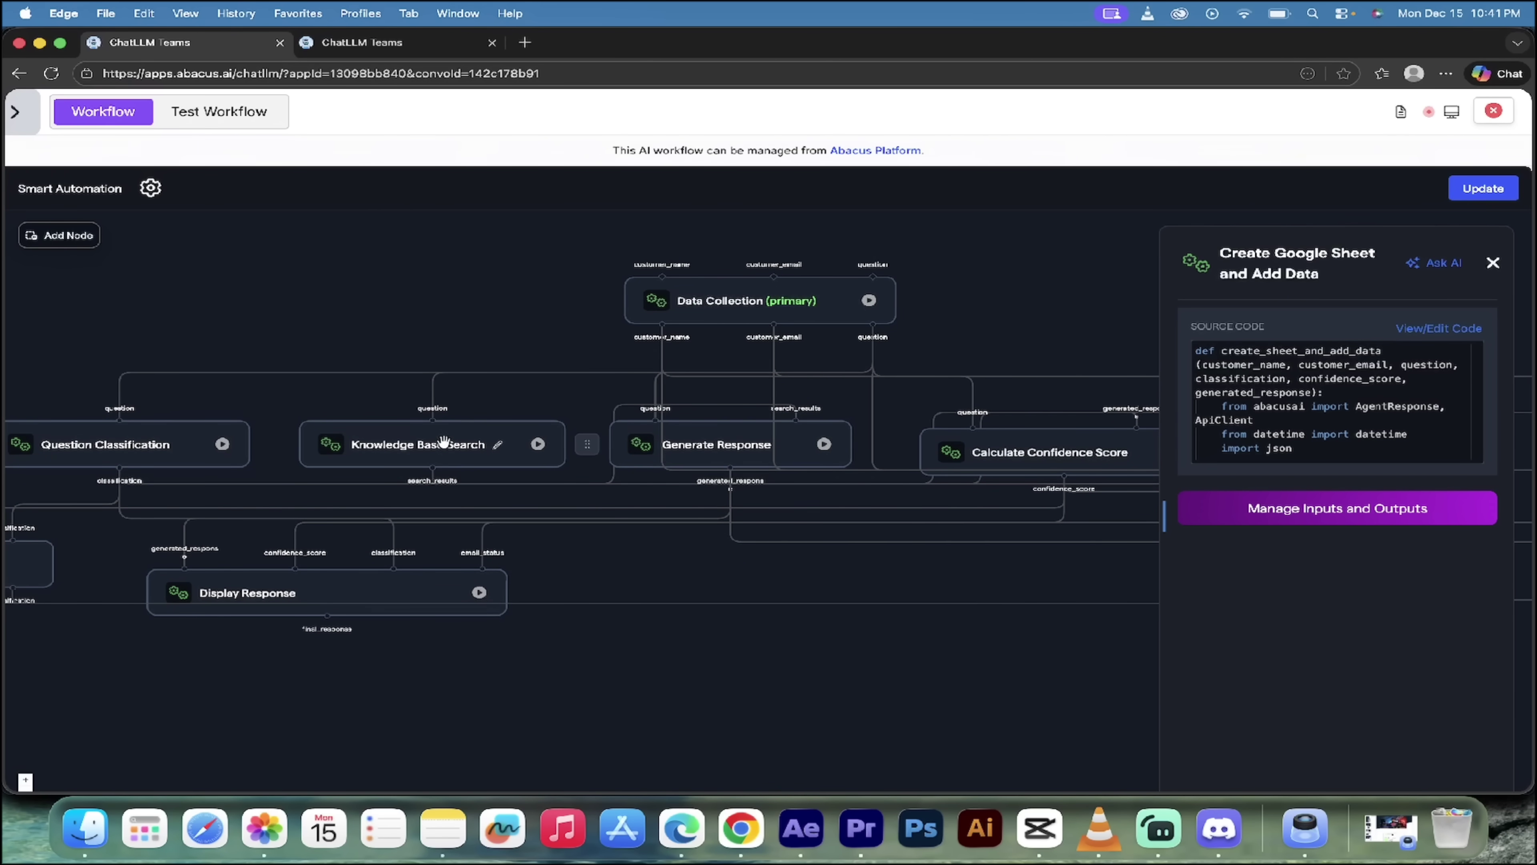
mouse_move(152, 353)
mouse_down()
mouse_move(244, 316)
mouse_move(33, 319)
mouse_up()
drag(631, 549, 250, 518)
drag(622, 512, 402, 575)
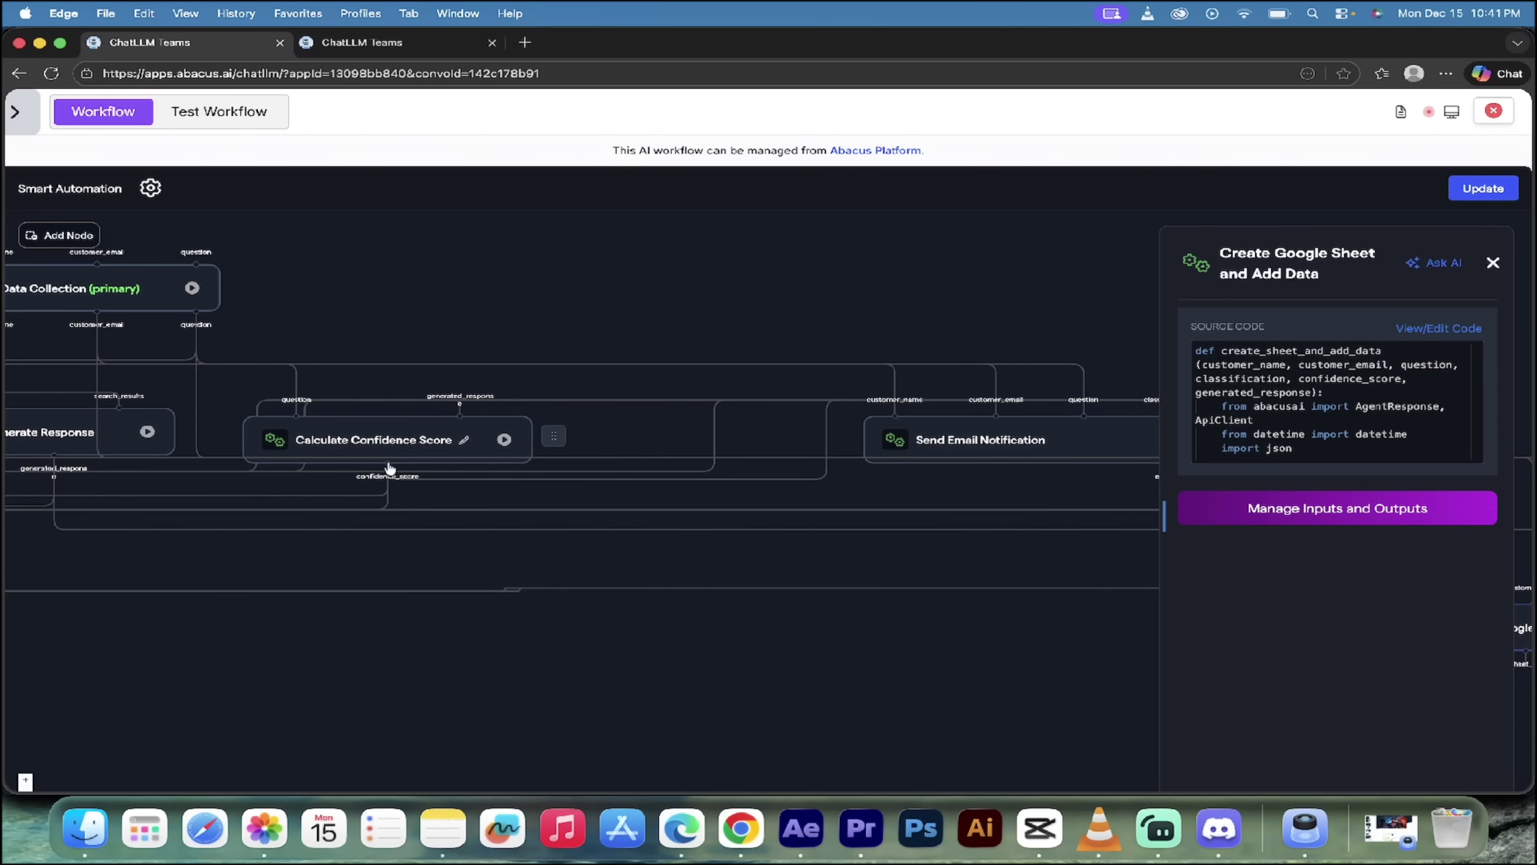
Step: Reposition Send Email Notification and move Create Google Sheet and Add Data lower beneath it
click(222, 564)
scroll(620, 539, right, 10)
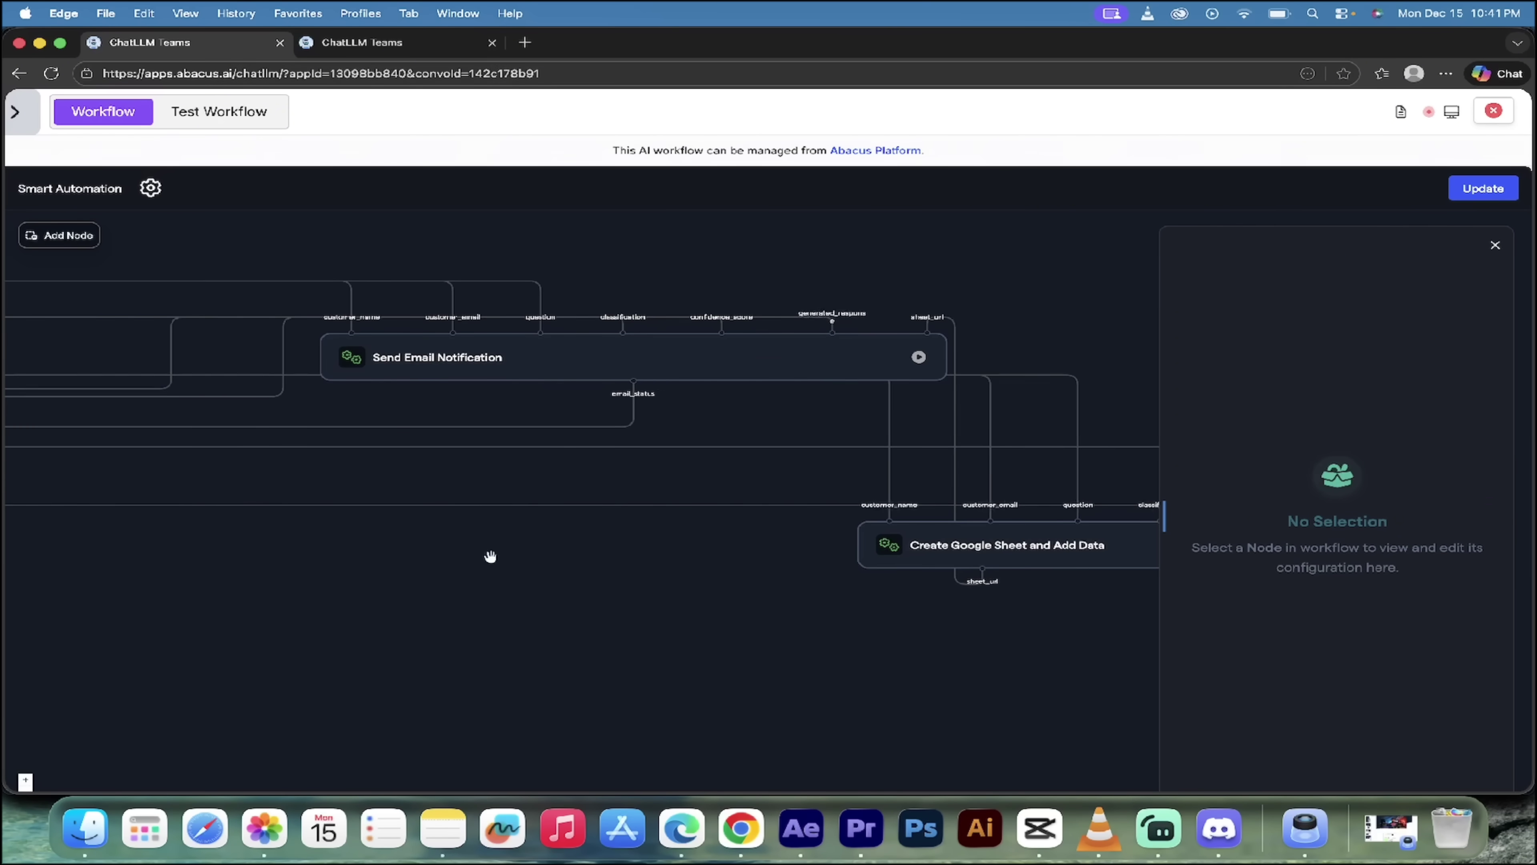
scroll(490, 556, up, 3)
drag(487, 437, 493, 453)
drag(756, 634, 376, 540)
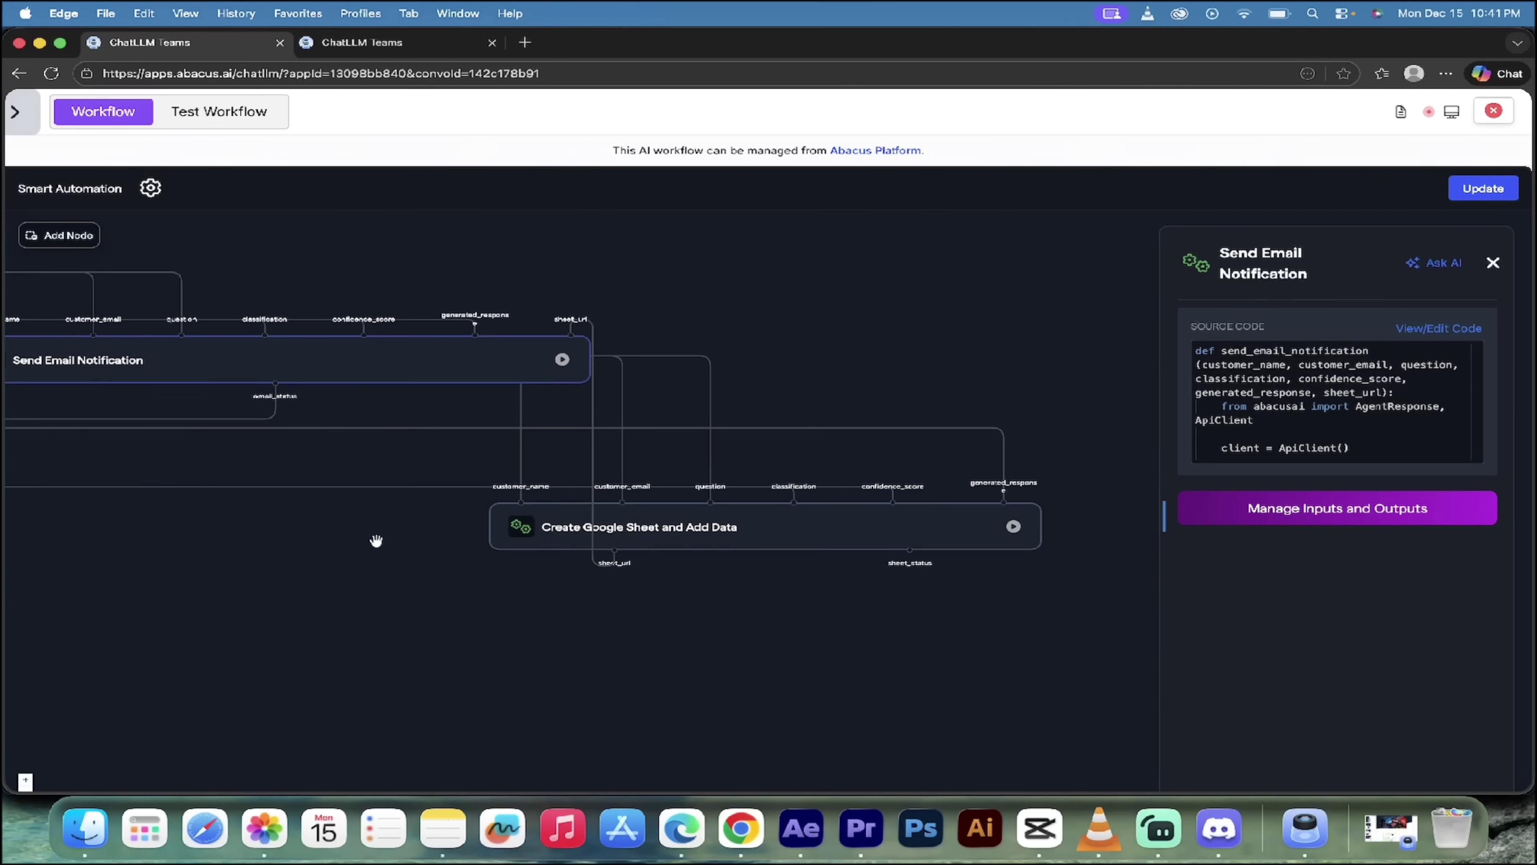
drag(731, 547, 711, 652)
Step: Open the Create Google Sheet and Add Data node's code, with outputs sheet_url and sheet_status
click(912, 315)
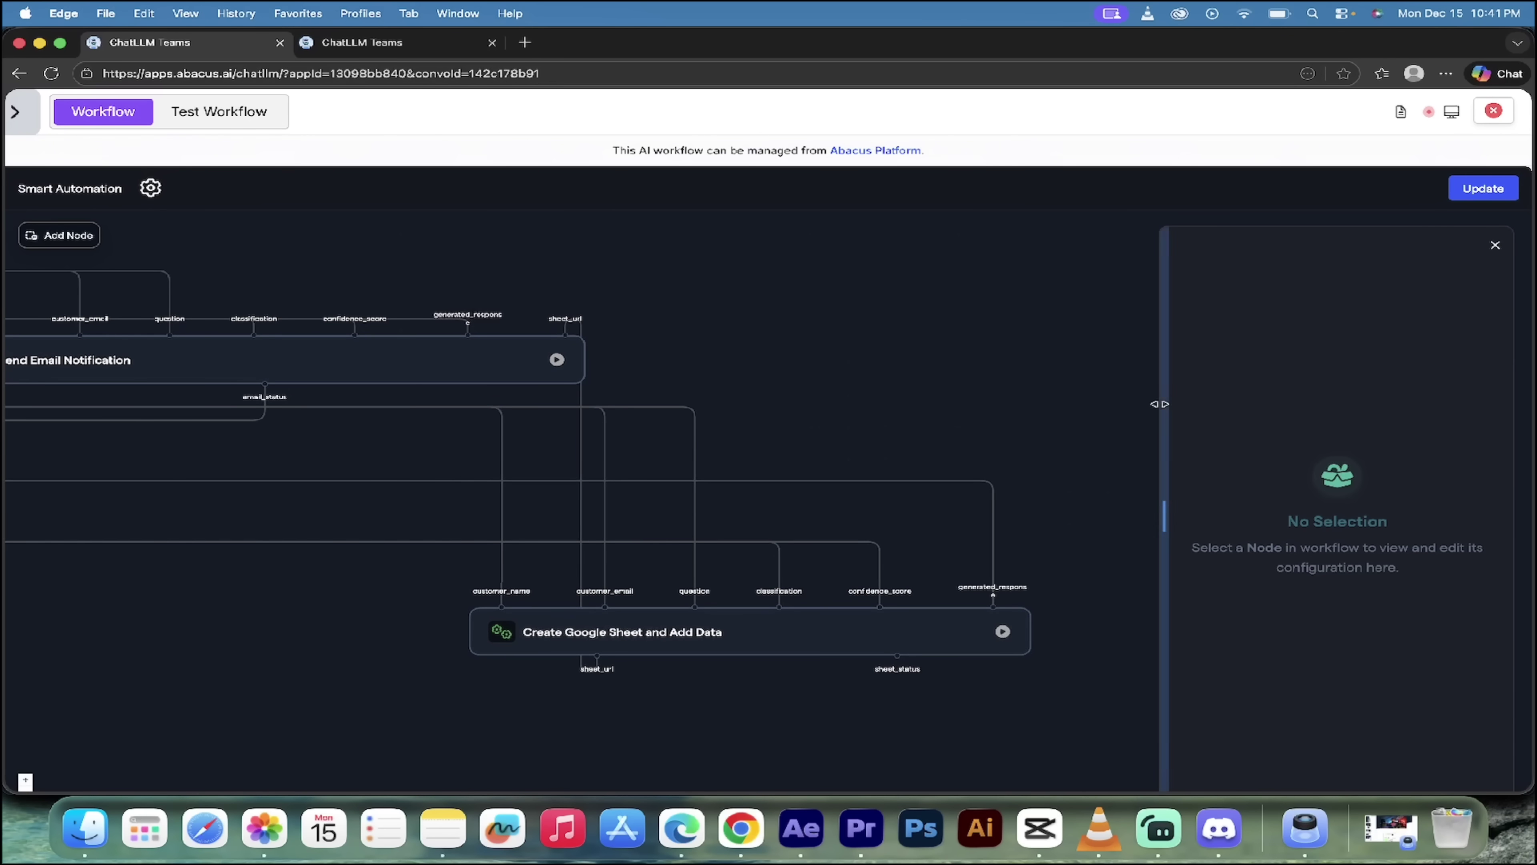
click(859, 636)
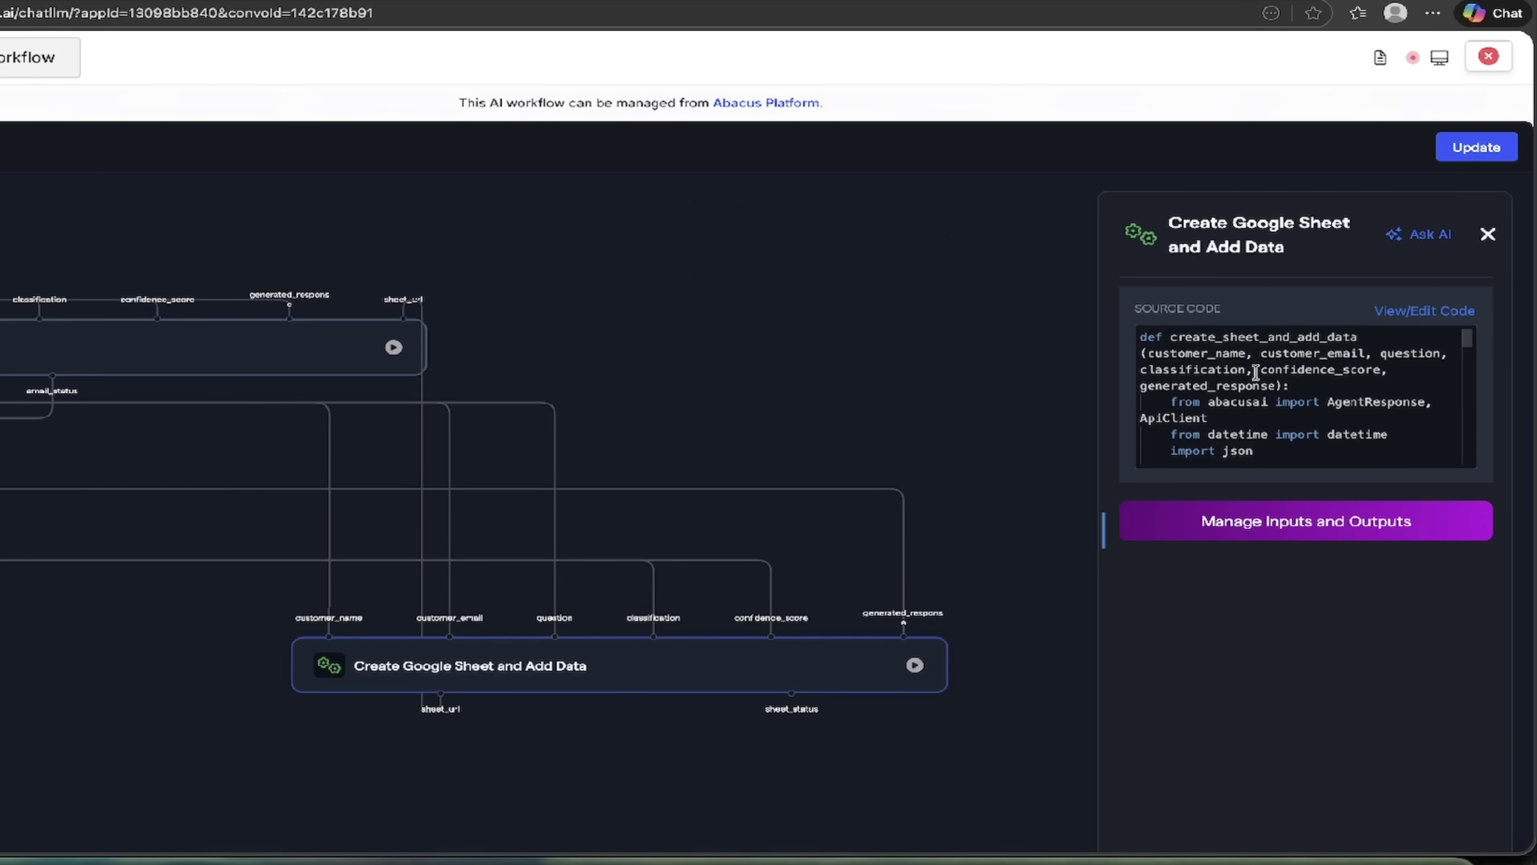
scroll(1255, 370, down, 3)
scroll(1256, 371, up, 3)
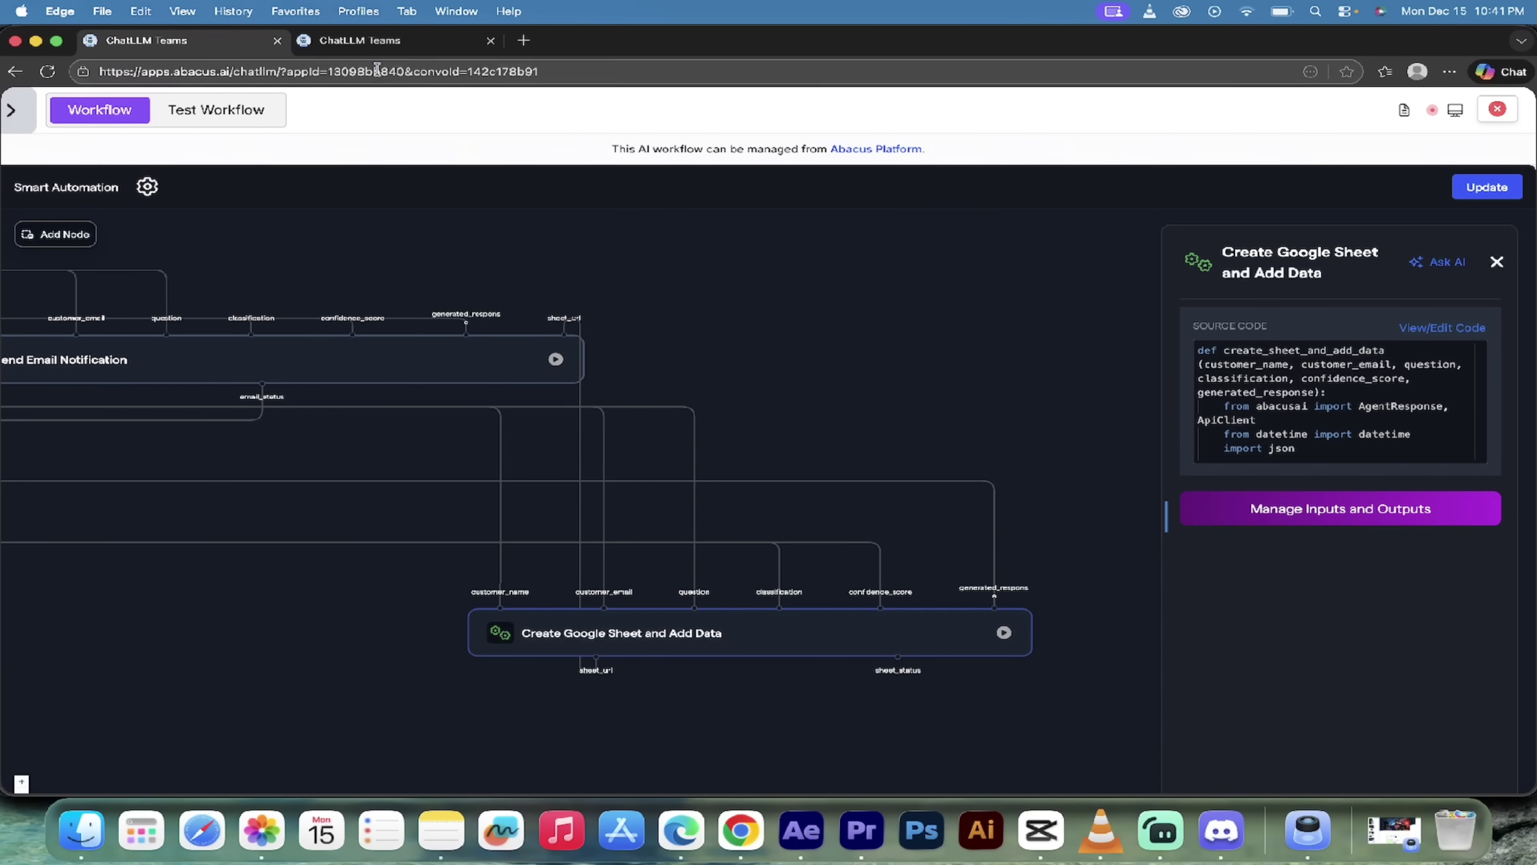
click(229, 110)
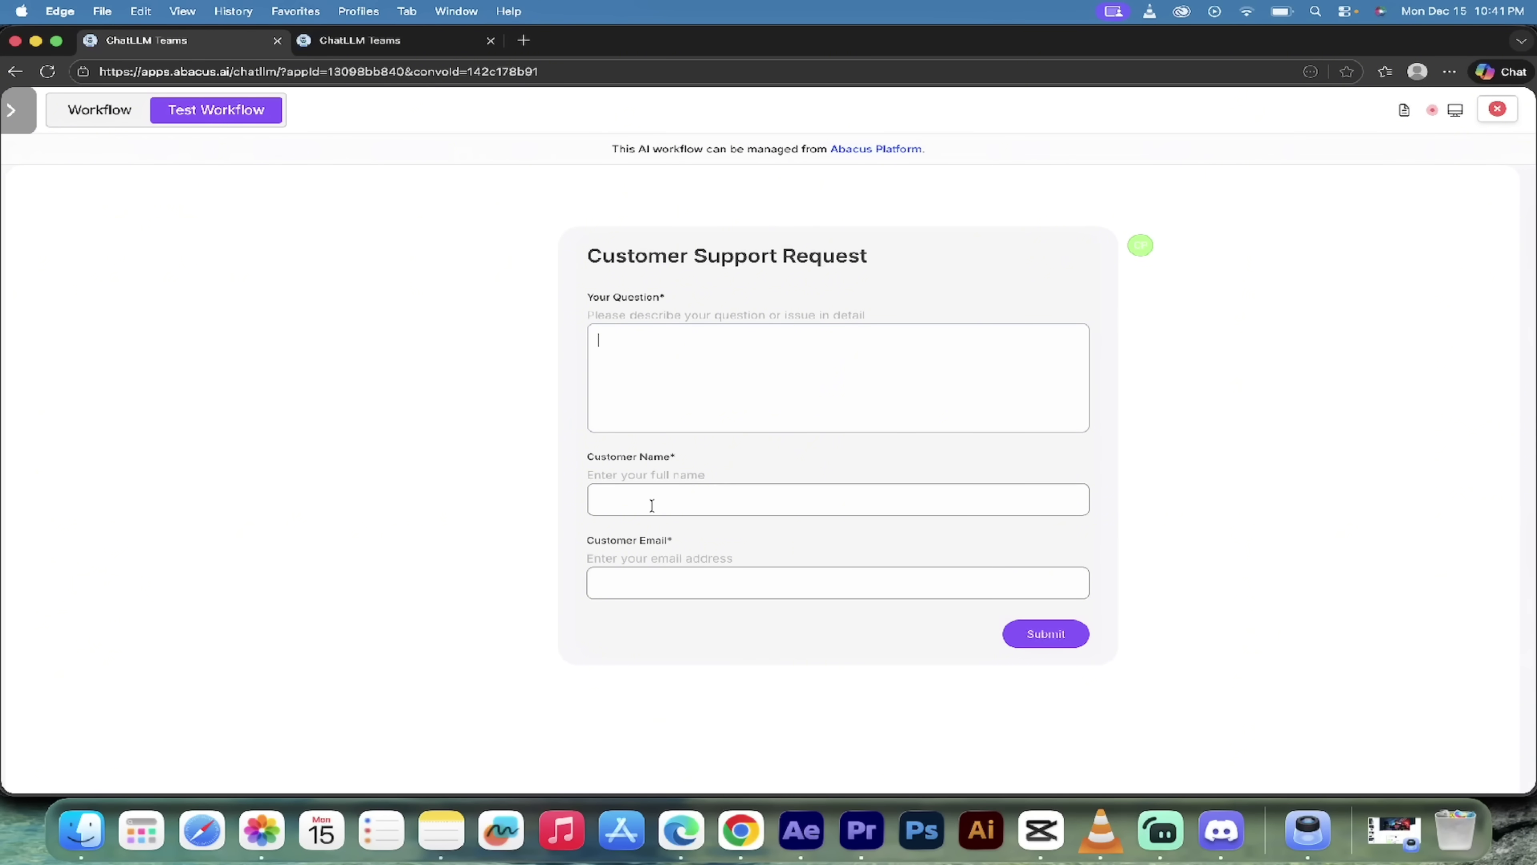
Step: Show the Google Sheet node's inputs mapped from Data Collection, Escalation Decision and Generate Response
click(99, 112)
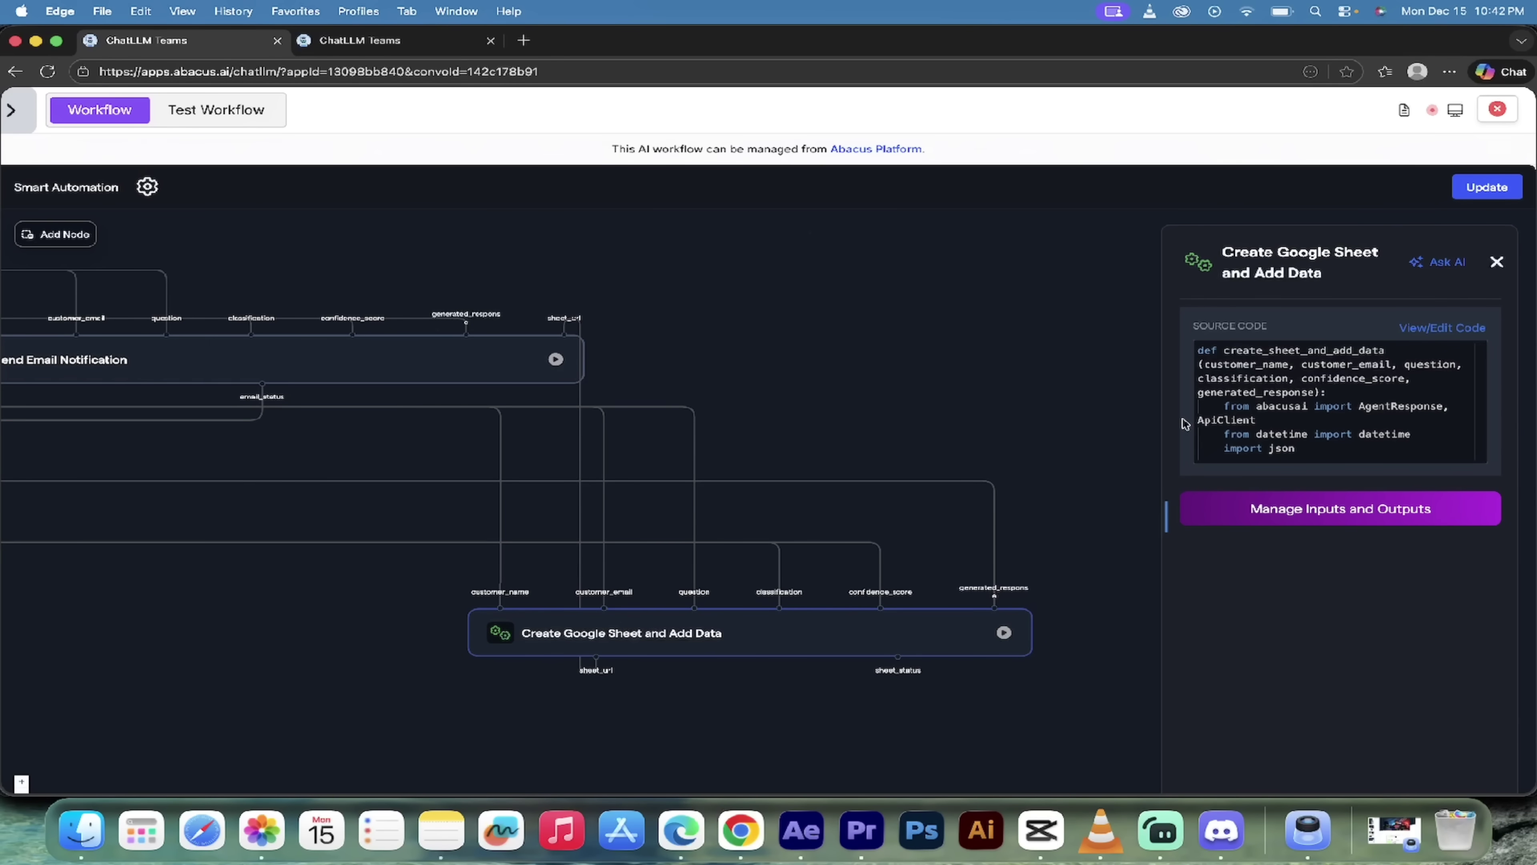
click(1292, 509)
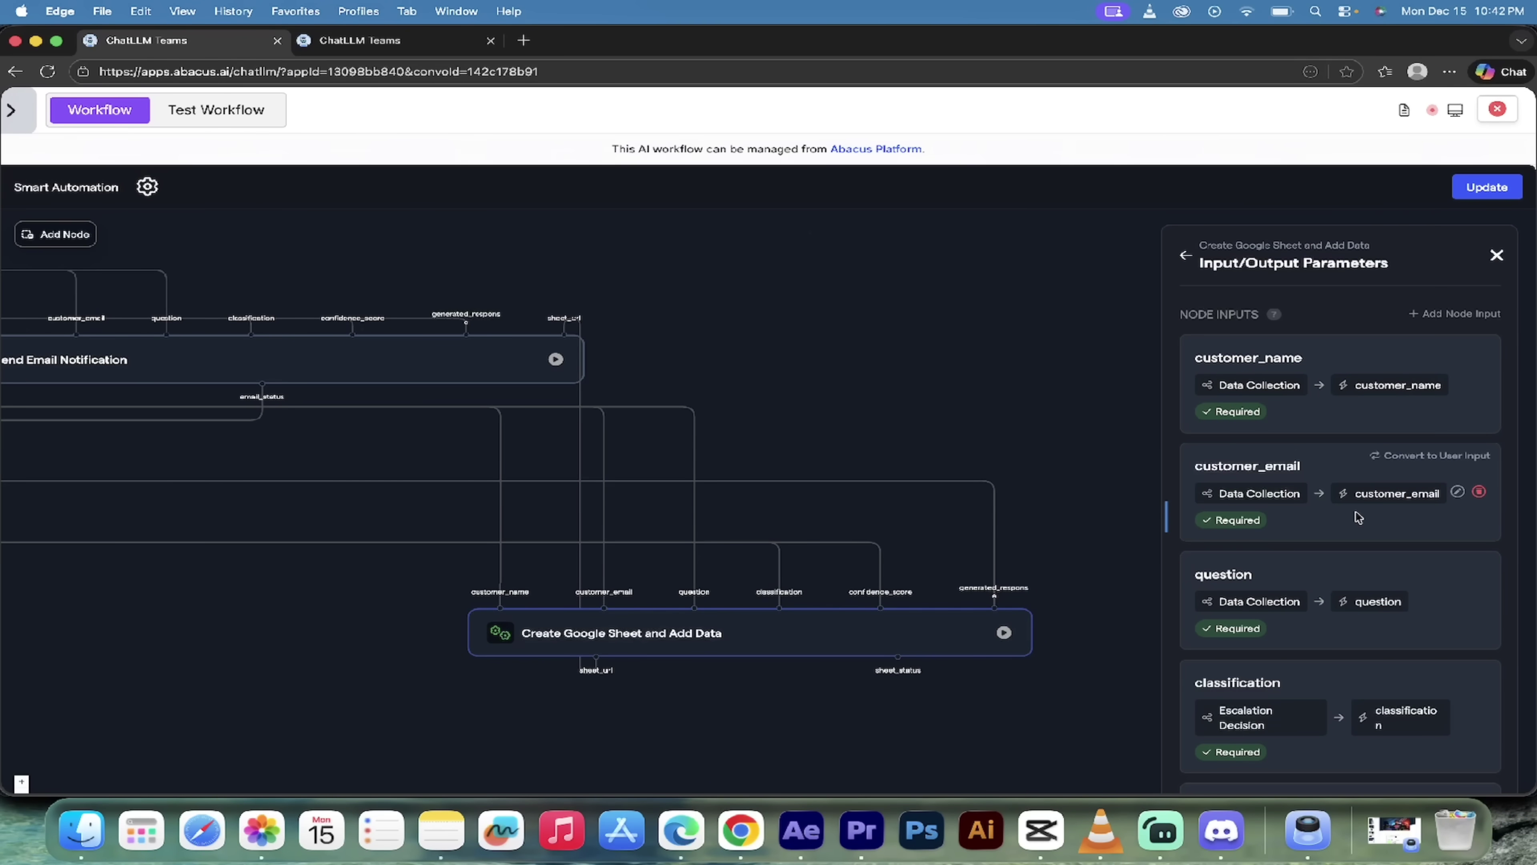
scroll(1358, 516, down, 4)
drag(830, 381, 981, 426)
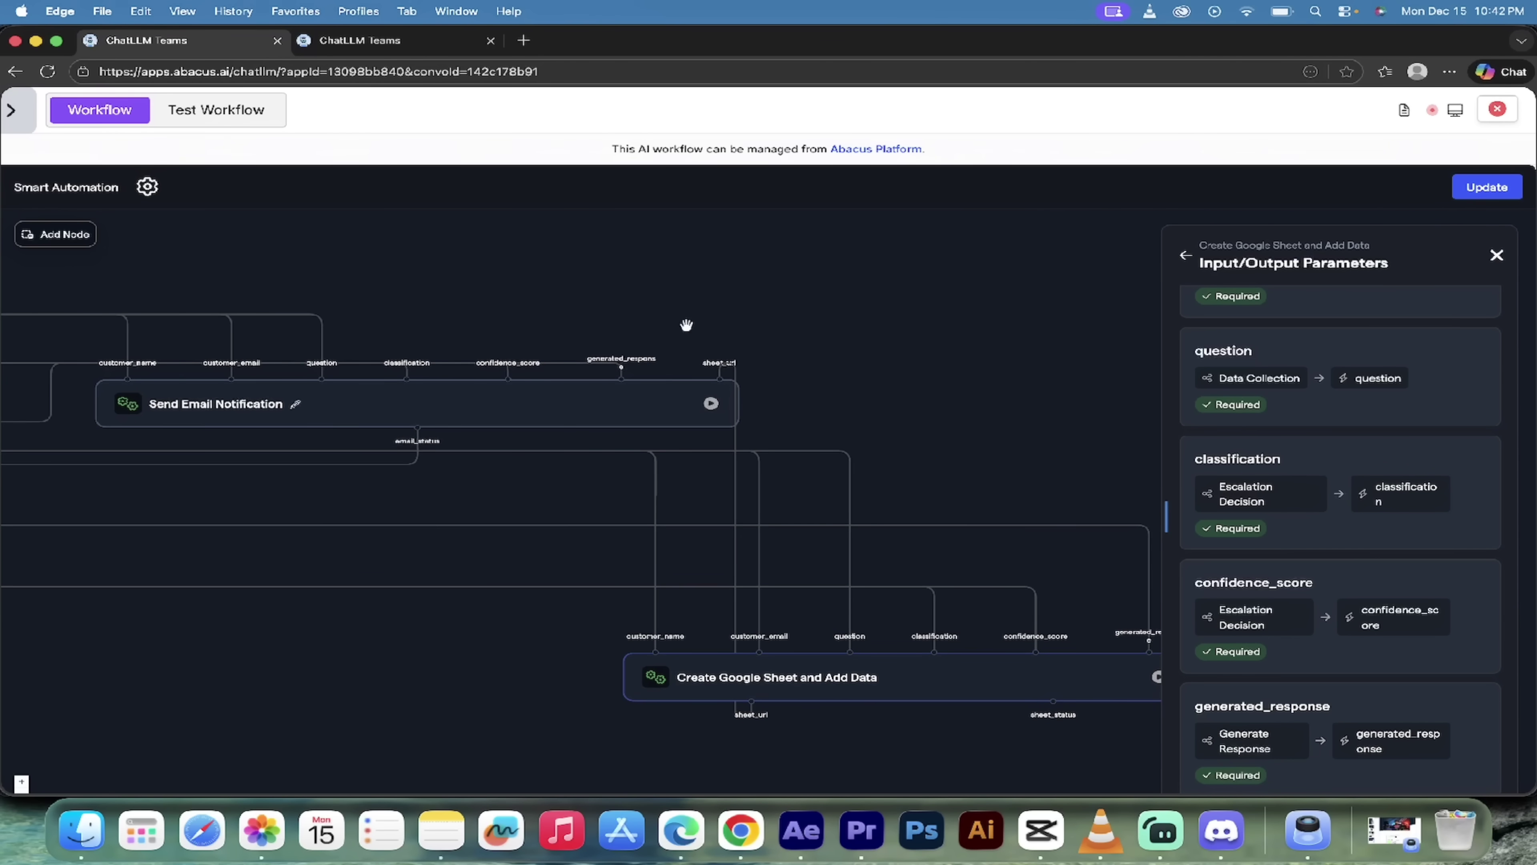